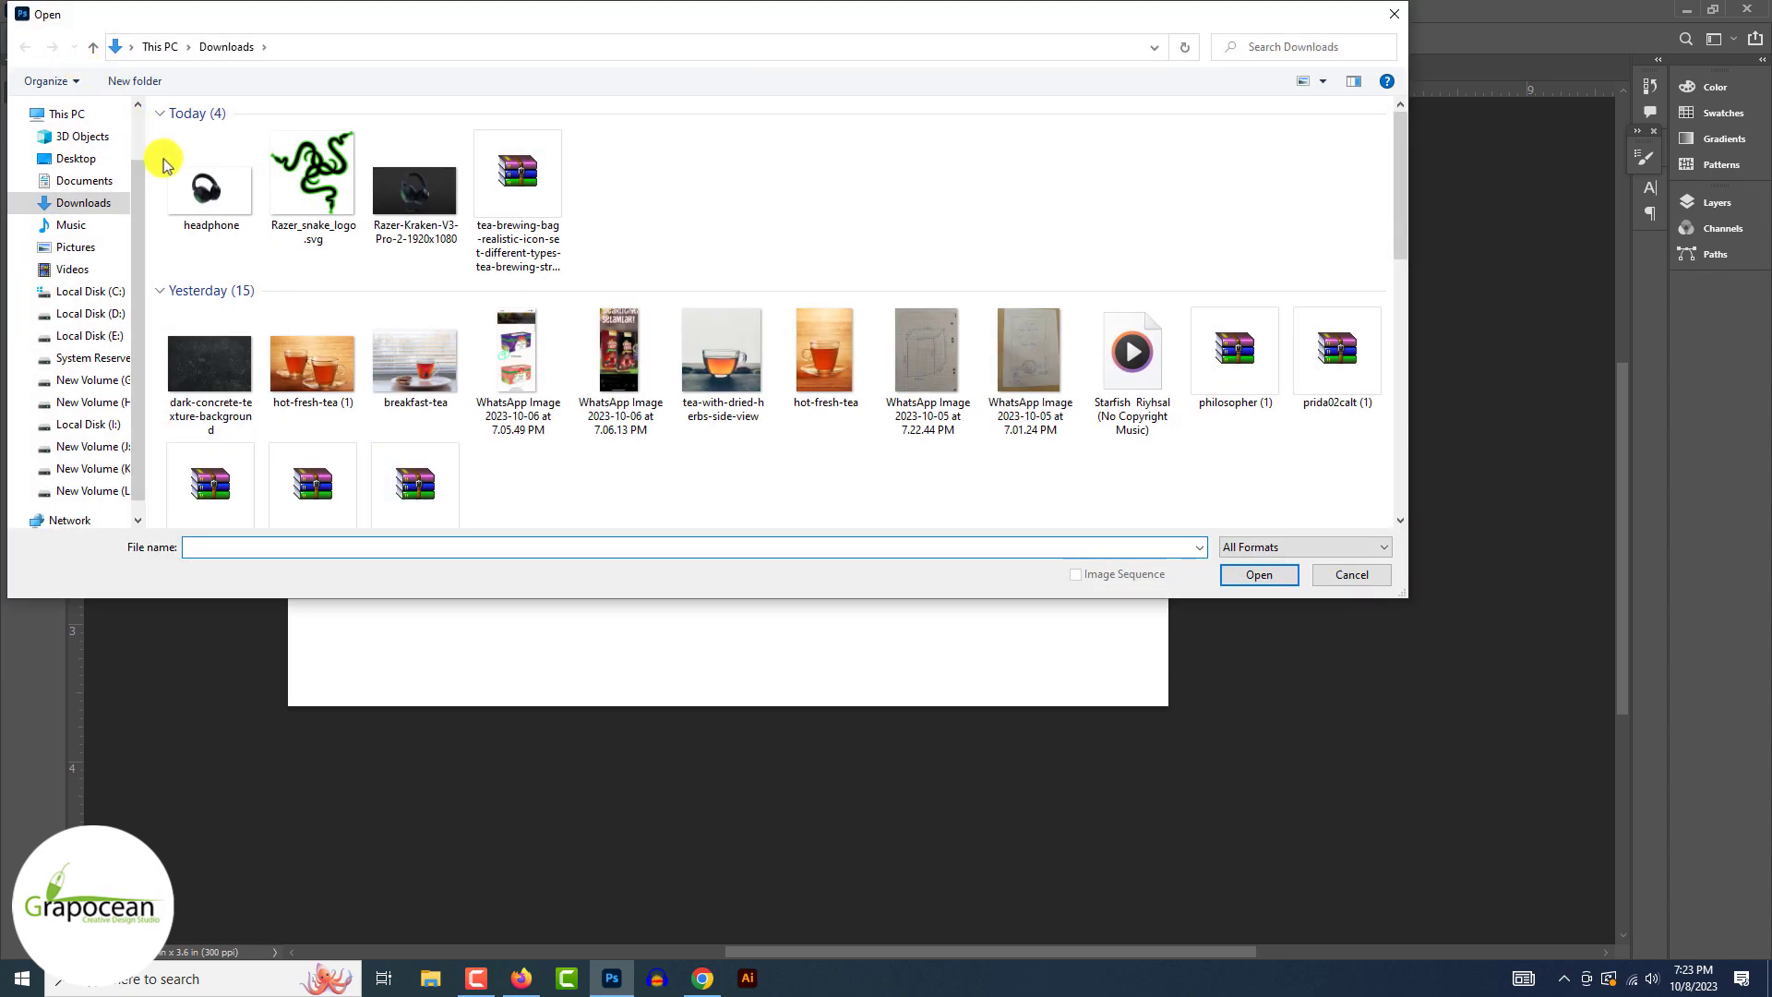
{"action": "left_click", "coordinate": [1258, 574]}
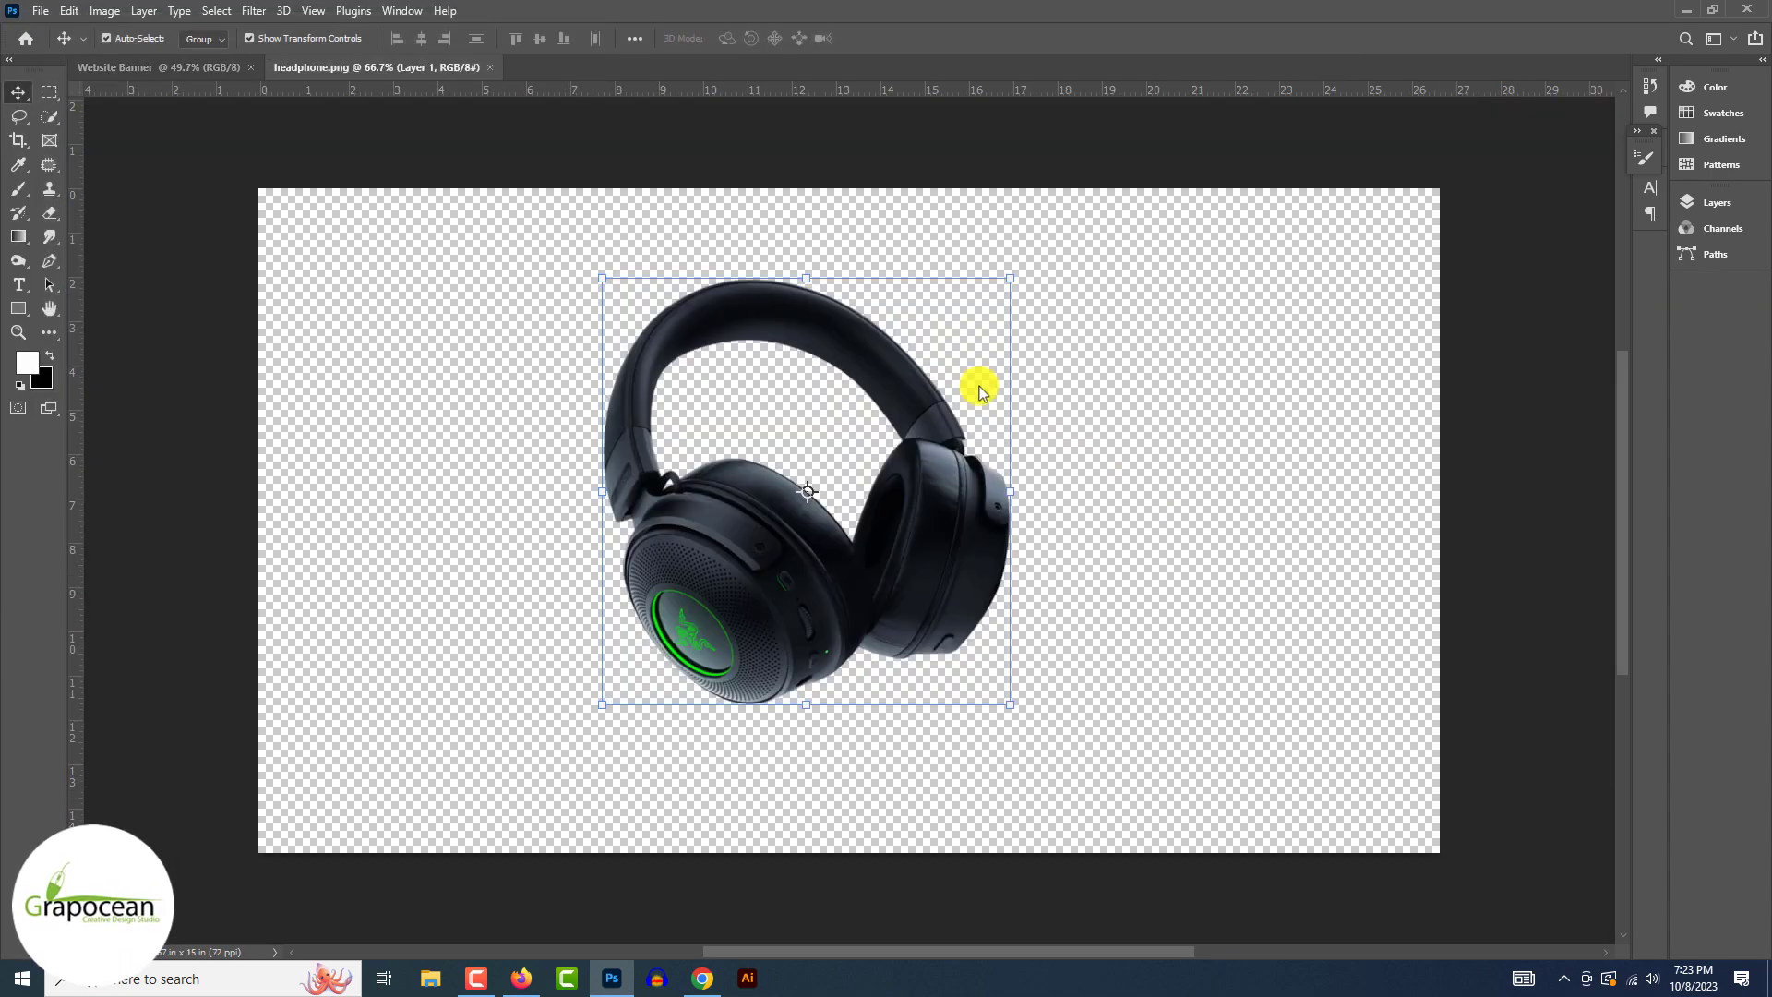
{"action": "left_click", "coordinate": [491, 69]}
{"action": "left_click", "coordinate": [1686, 11]}
{"action": "left_click", "coordinate": [1662, 14]}
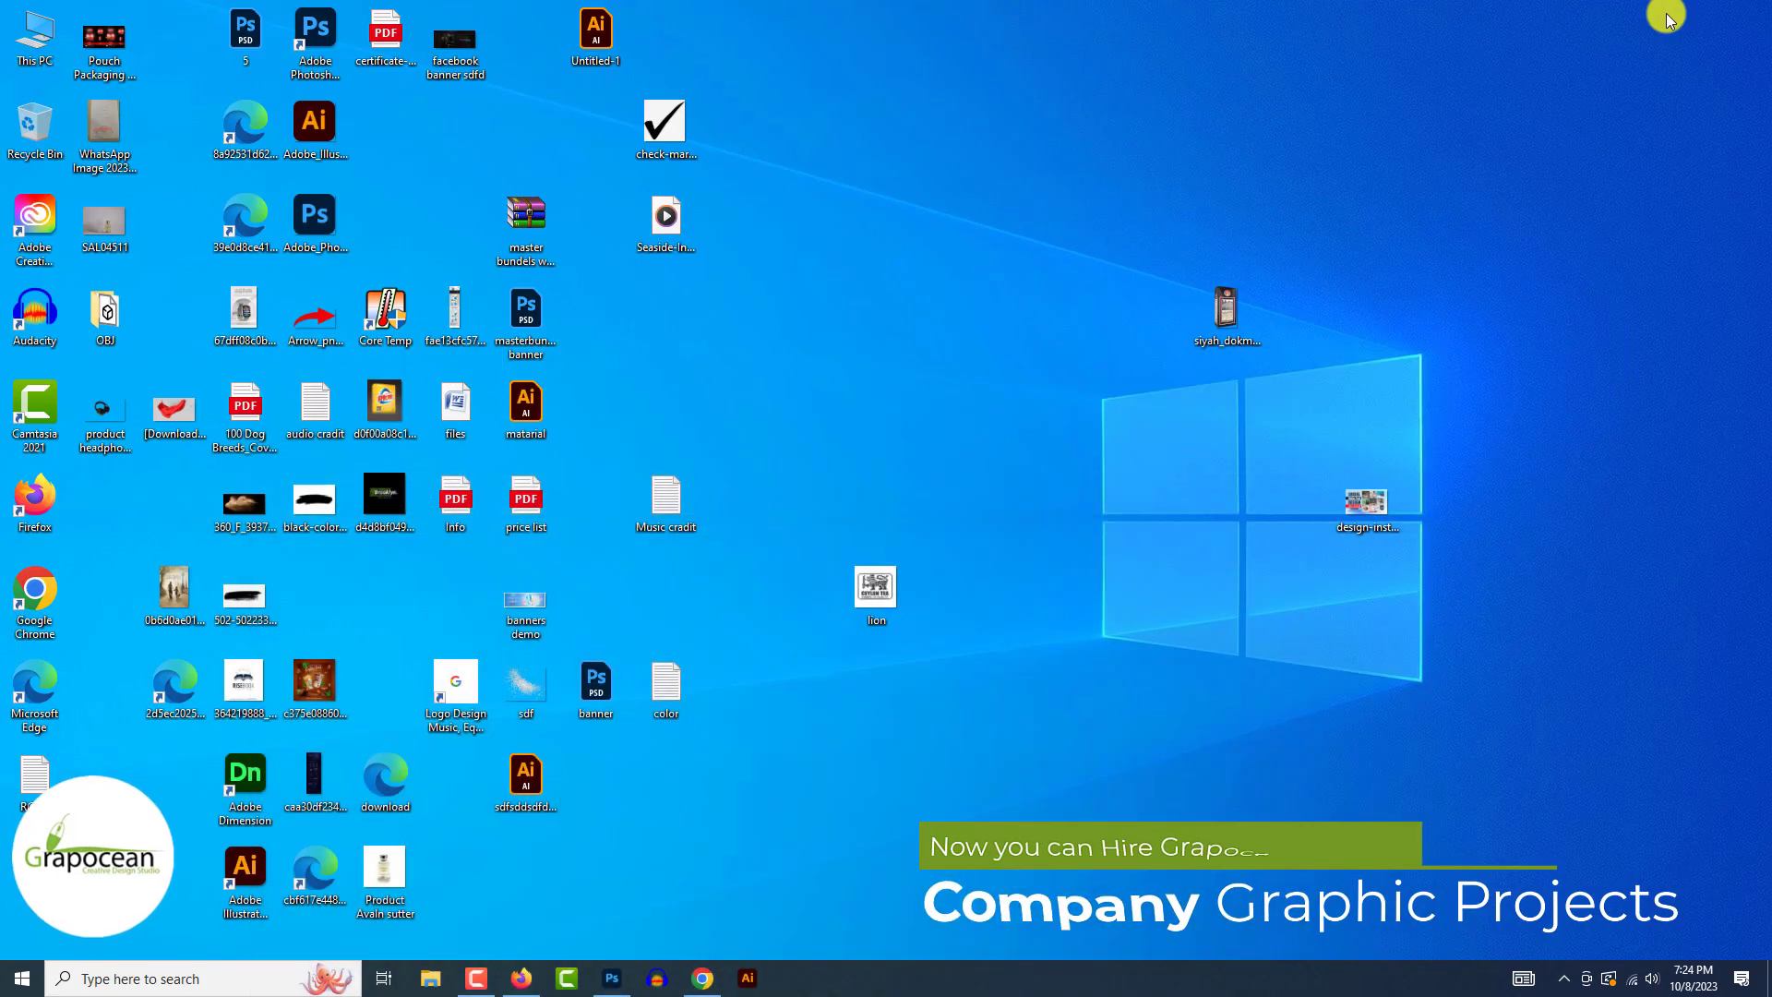
Step: Look through the Downloads folder in File Explorer for the headphone and Razer logo images
{"action": "double_click", "coordinate": [39, 27]}
{"action": "left_click", "coordinate": [544, 369]}
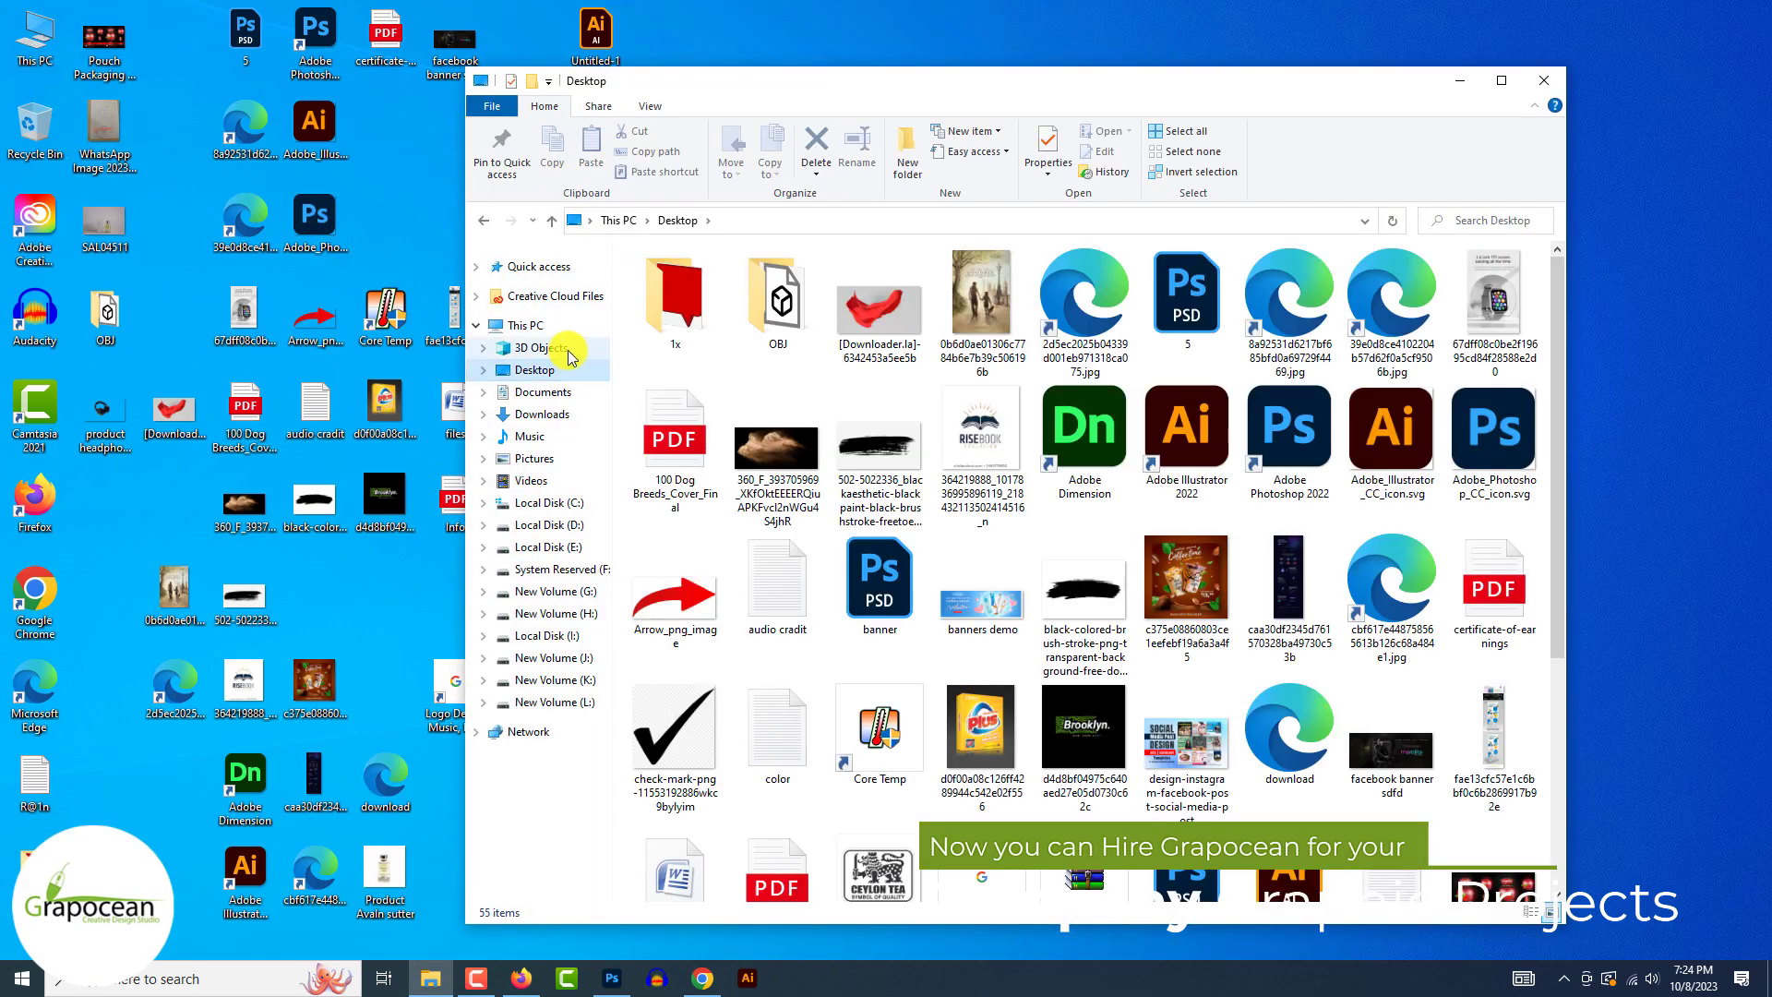
{"action": "left_click", "coordinate": [544, 348]}
{"action": "left_click", "coordinate": [565, 420]}
{"action": "left_click", "coordinate": [1299, 454]}
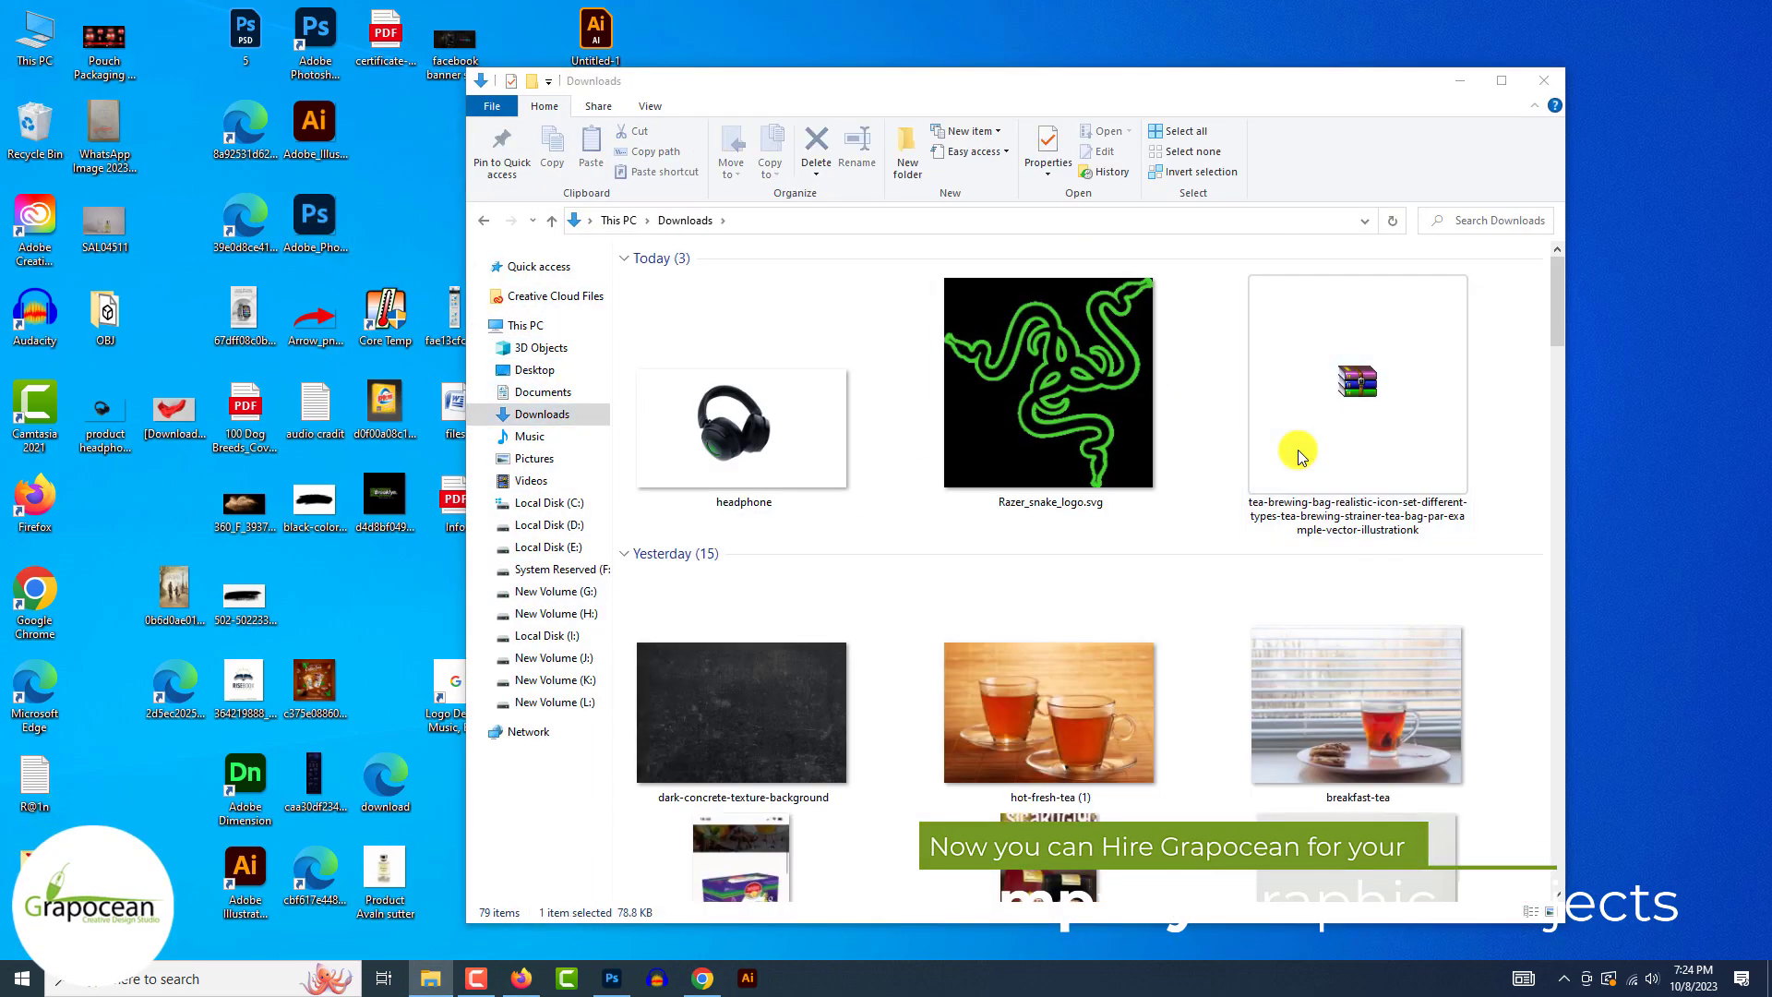
{"action": "left_click", "coordinate": [1459, 80]}
Step: Switch back to Photoshop and open the headphone image from the Downloads folder
{"action": "left_click", "coordinate": [612, 979]}
{"action": "left_click", "coordinate": [42, 15]}
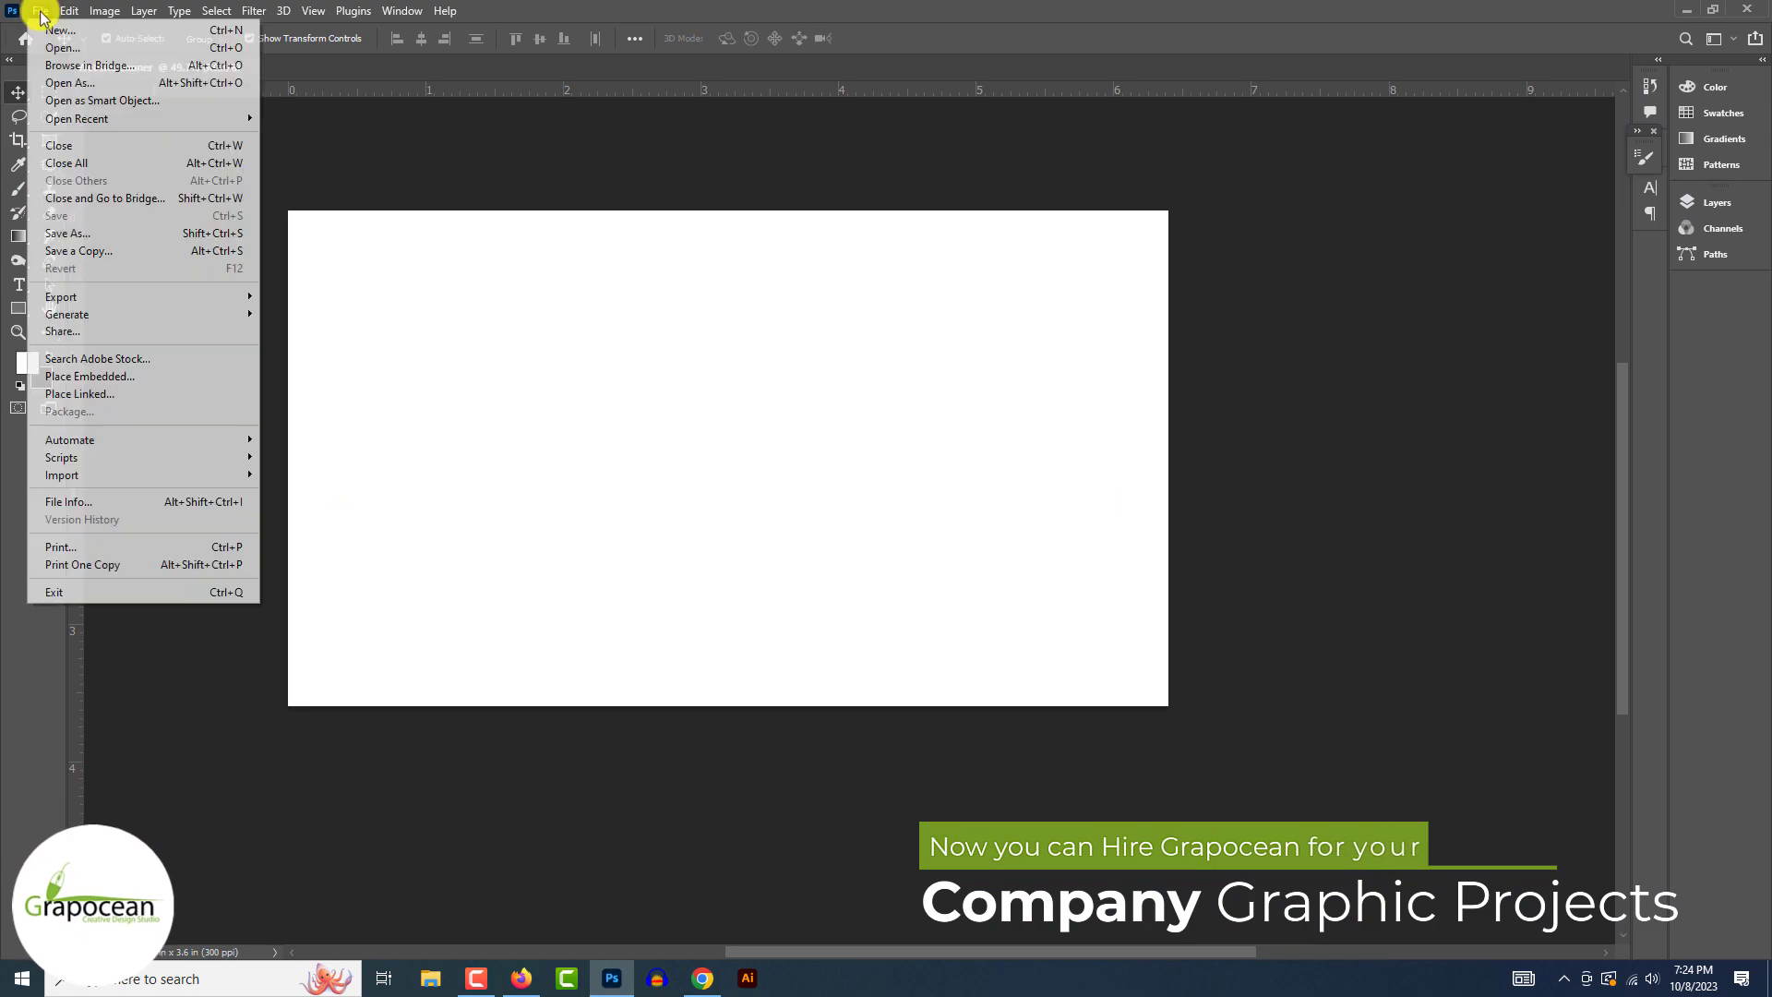
{"action": "left_click", "coordinate": [74, 57]}
{"action": "left_click", "coordinate": [221, 182]}
{"action": "left_click", "coordinate": [1264, 573]}
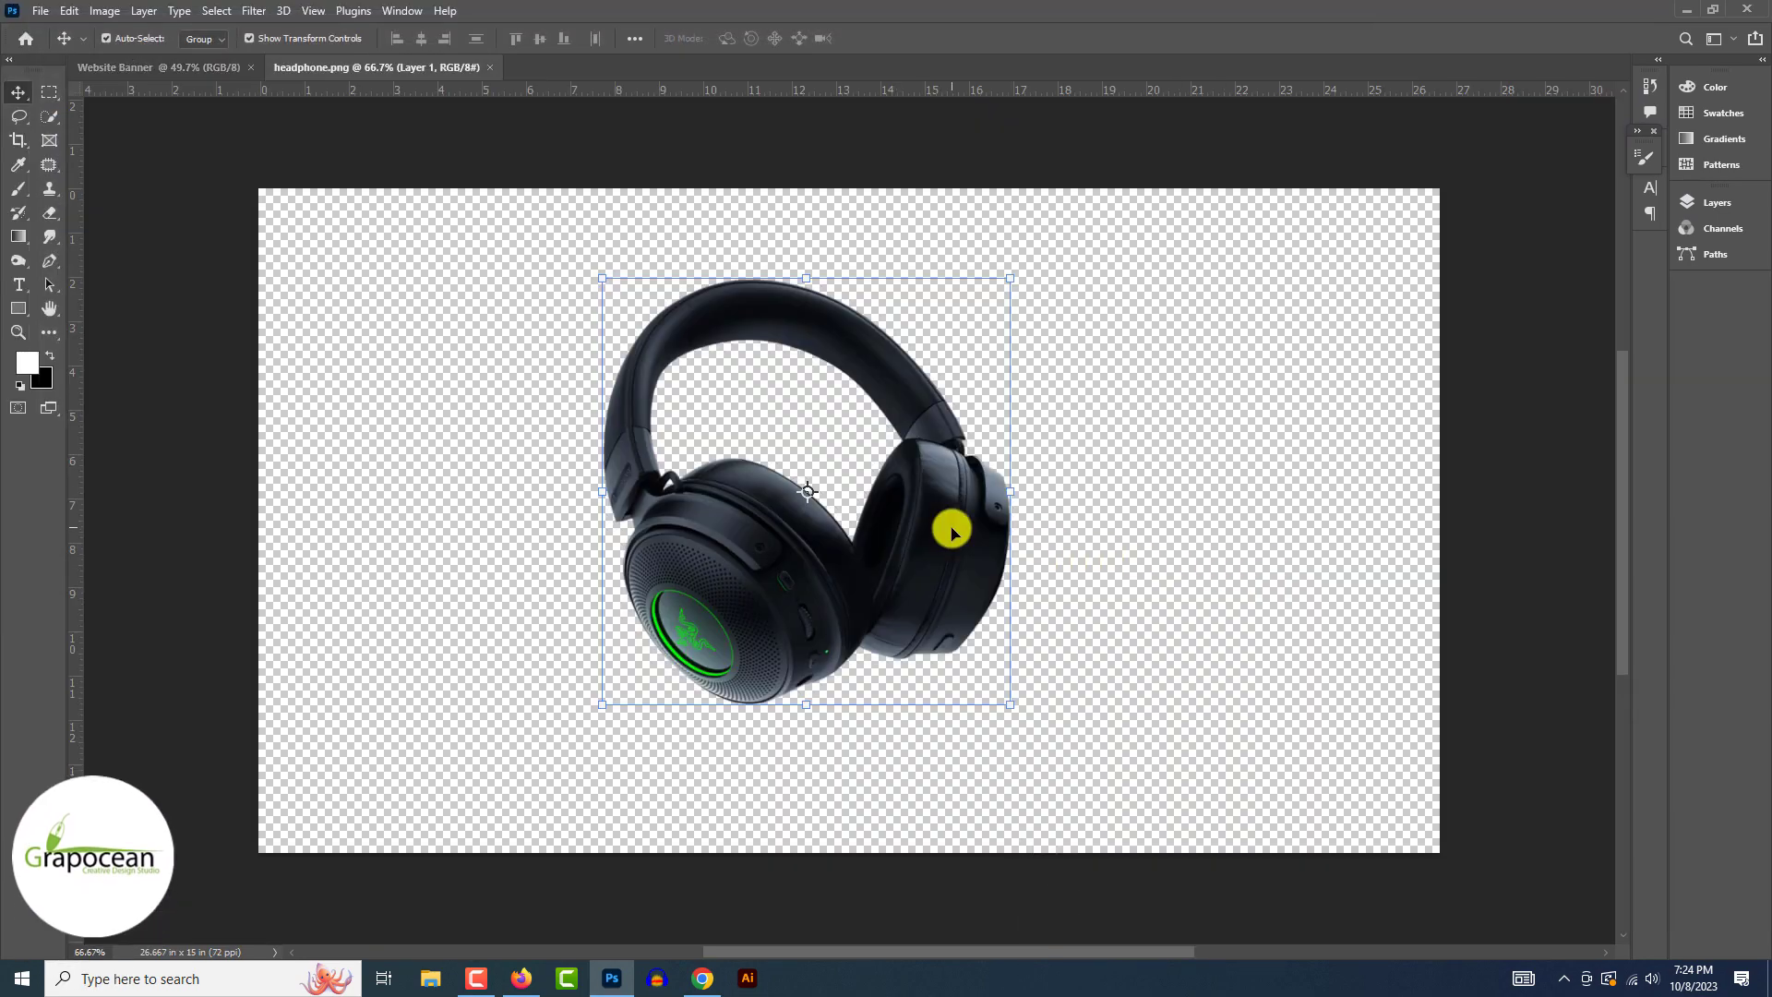
Step: Bring the headphones into the Website Banner document and position them in the left half of the canvas
{"action": "left_click_drag", "start_coordinate": [166, 67], "coordinate": [676, 505]}
{"action": "left_click_drag", "start_coordinate": [728, 616], "coordinate": [720, 600]}
{"action": "left_click_drag", "start_coordinate": [649, 482], "coordinate": [630, 487]}
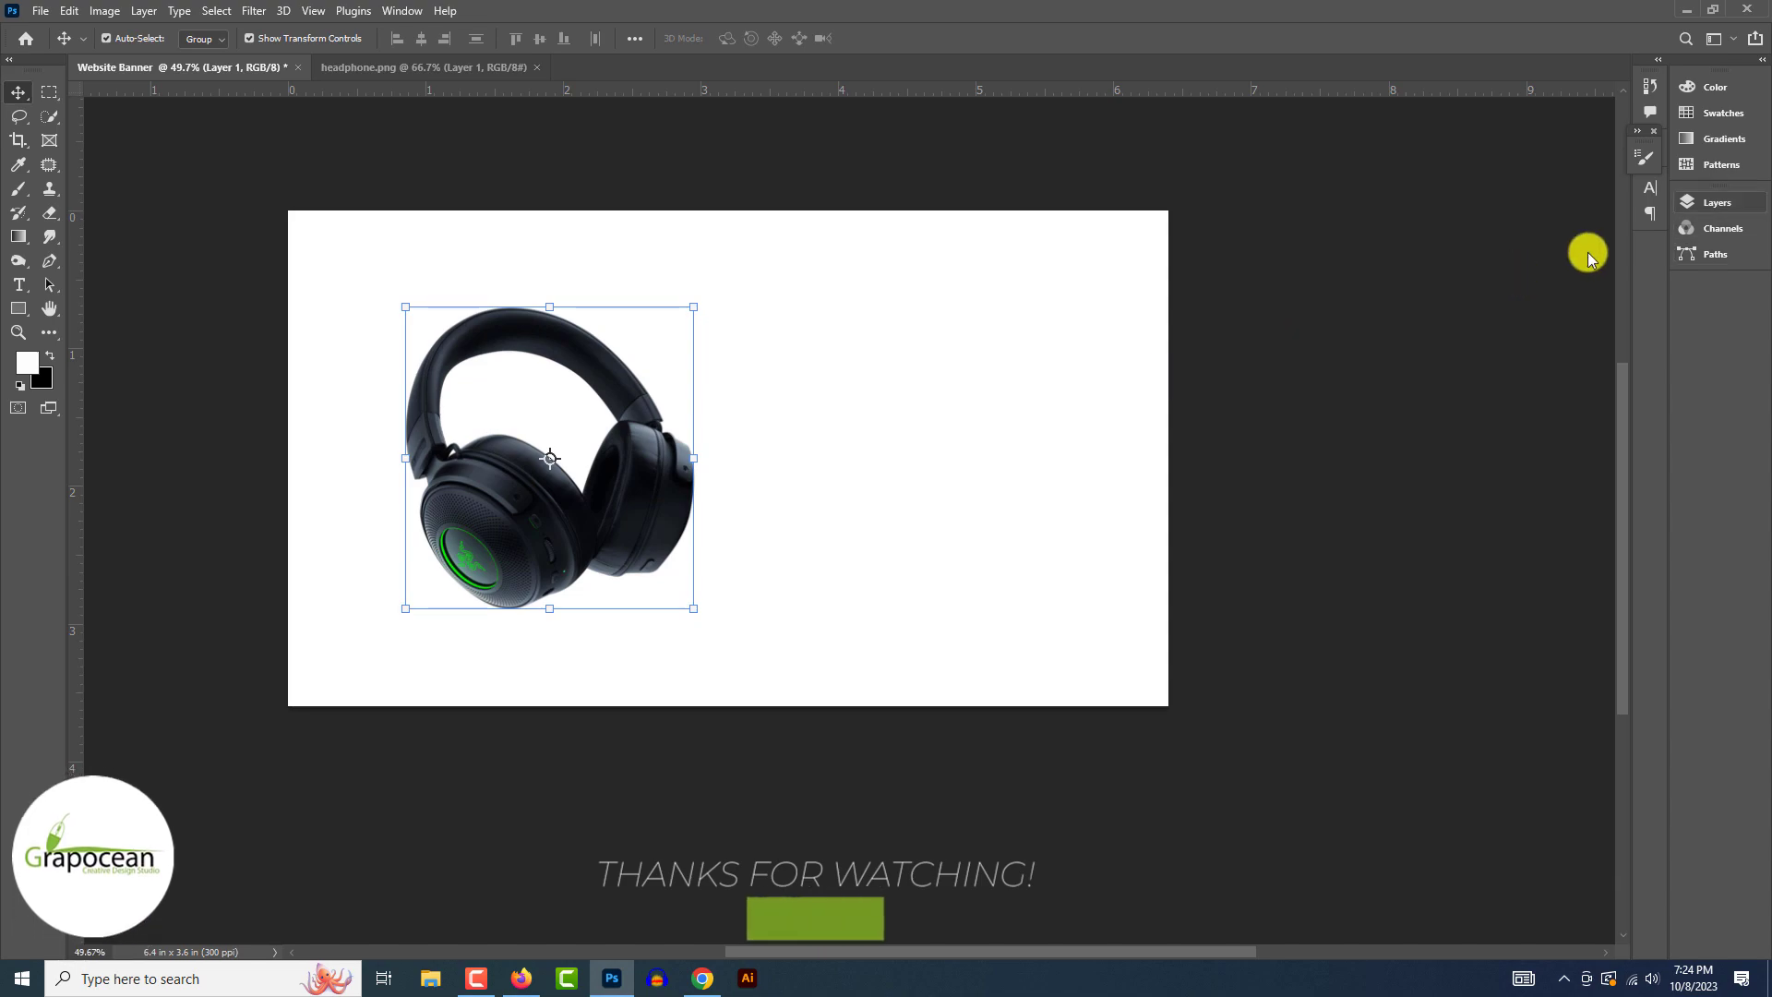
Step: Add a Solid Color fill layer directly above the background, using a dark tone sampled from the headphones
{"action": "left_click", "coordinate": [1707, 203]}
{"action": "left_click", "coordinate": [1514, 347]}
{"action": "left_click", "coordinate": [1563, 568]}
{"action": "left_click", "coordinate": [1580, 588]}
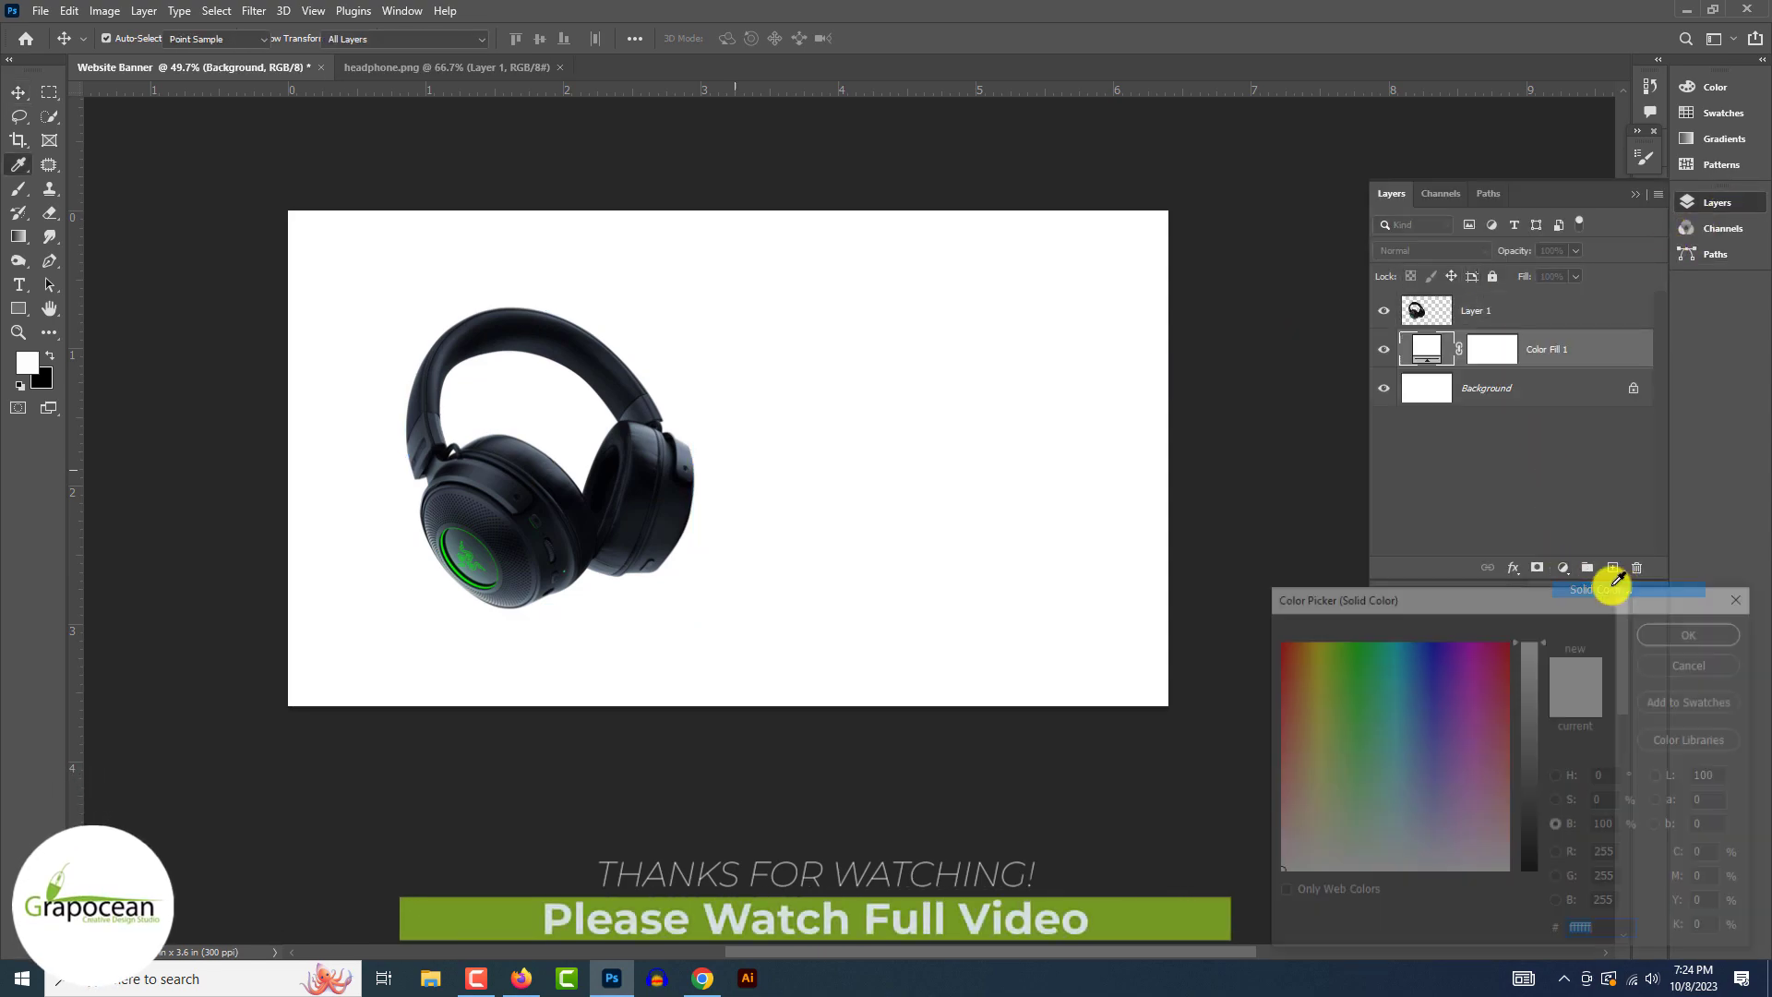
{"action": "left_click", "coordinate": [609, 361]}
{"action": "left_click", "coordinate": [552, 534]}
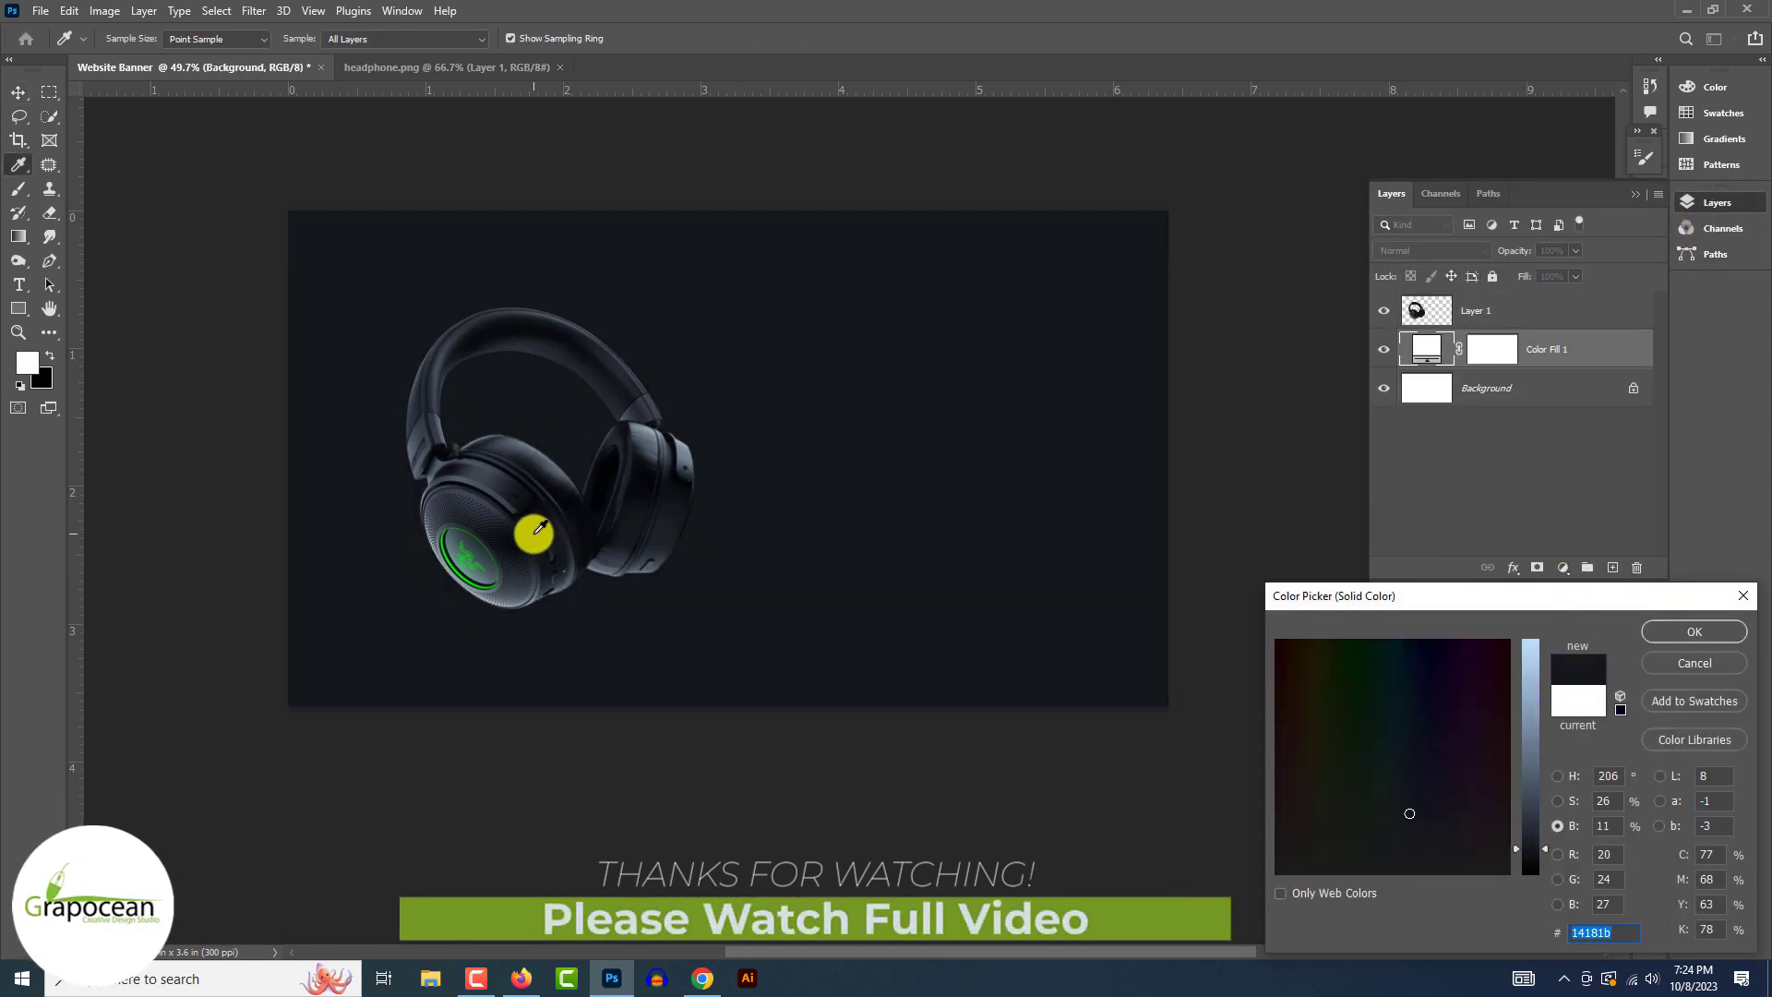
{"action": "left_click", "coordinate": [1695, 632]}
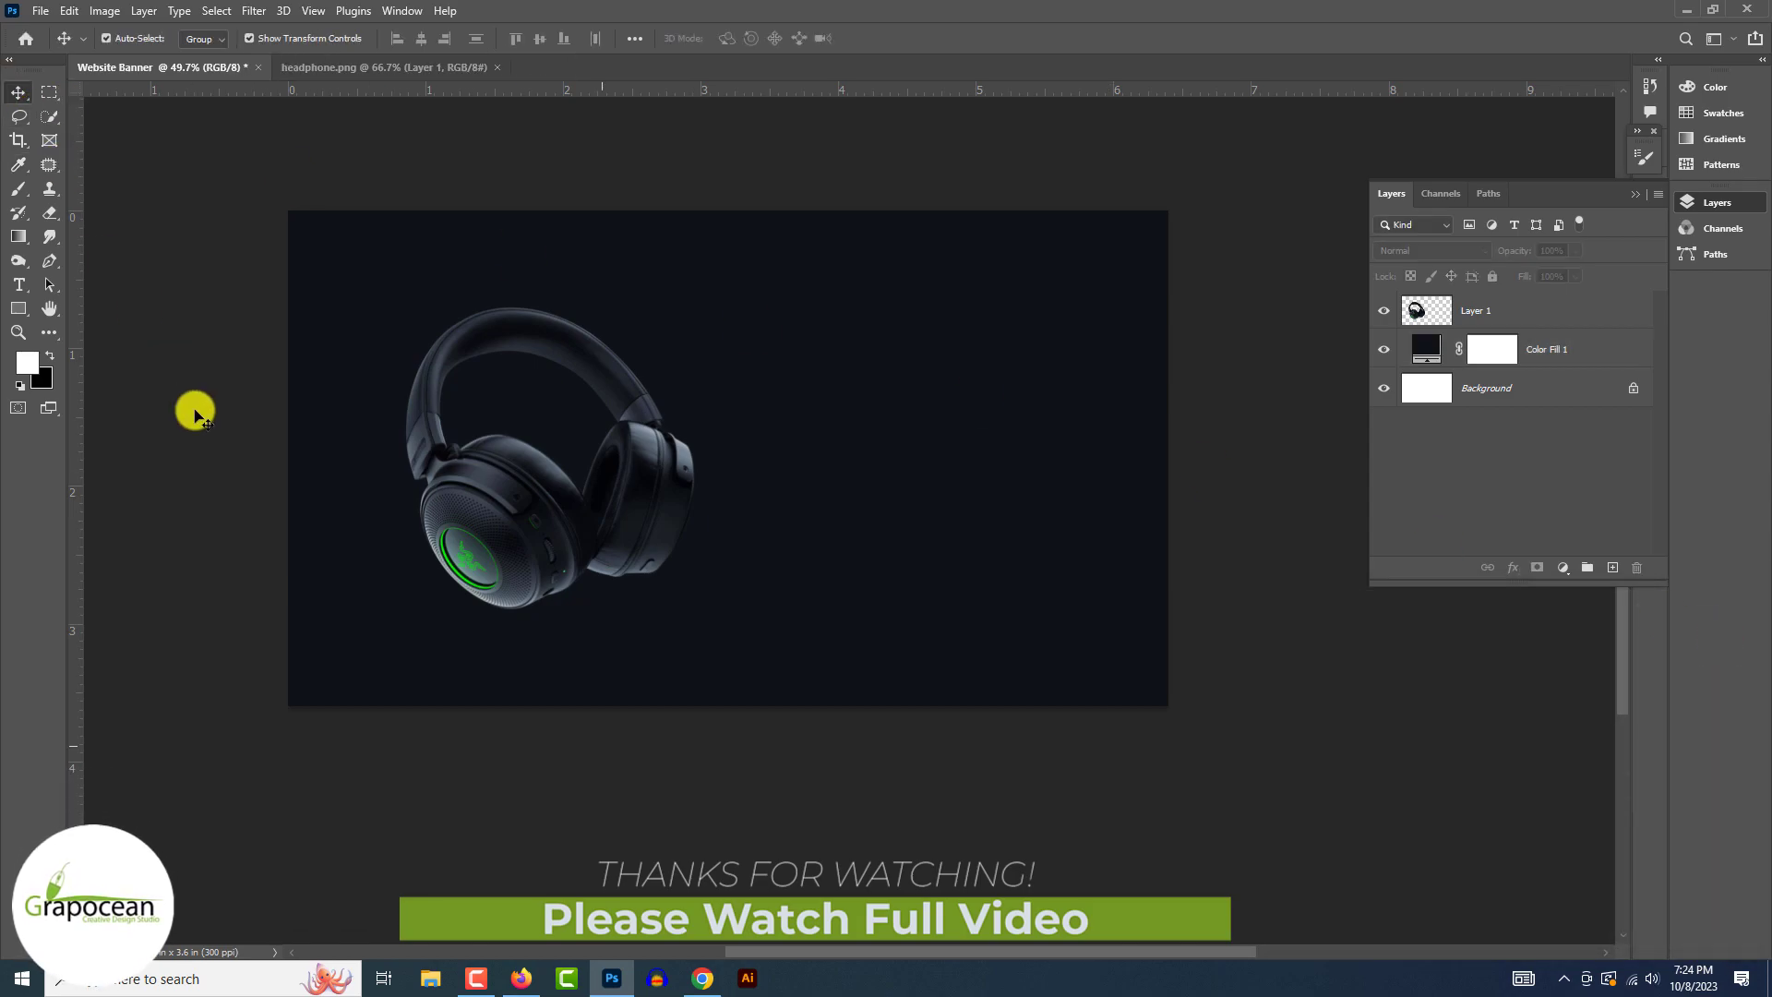
Step: Duplicate the headphone layer and open the Filter Gallery for the copy
{"action": "left_click", "coordinate": [503, 425]}
{"action": "left_click_drag", "start_coordinate": [1587, 312], "coordinate": [1617, 568]}
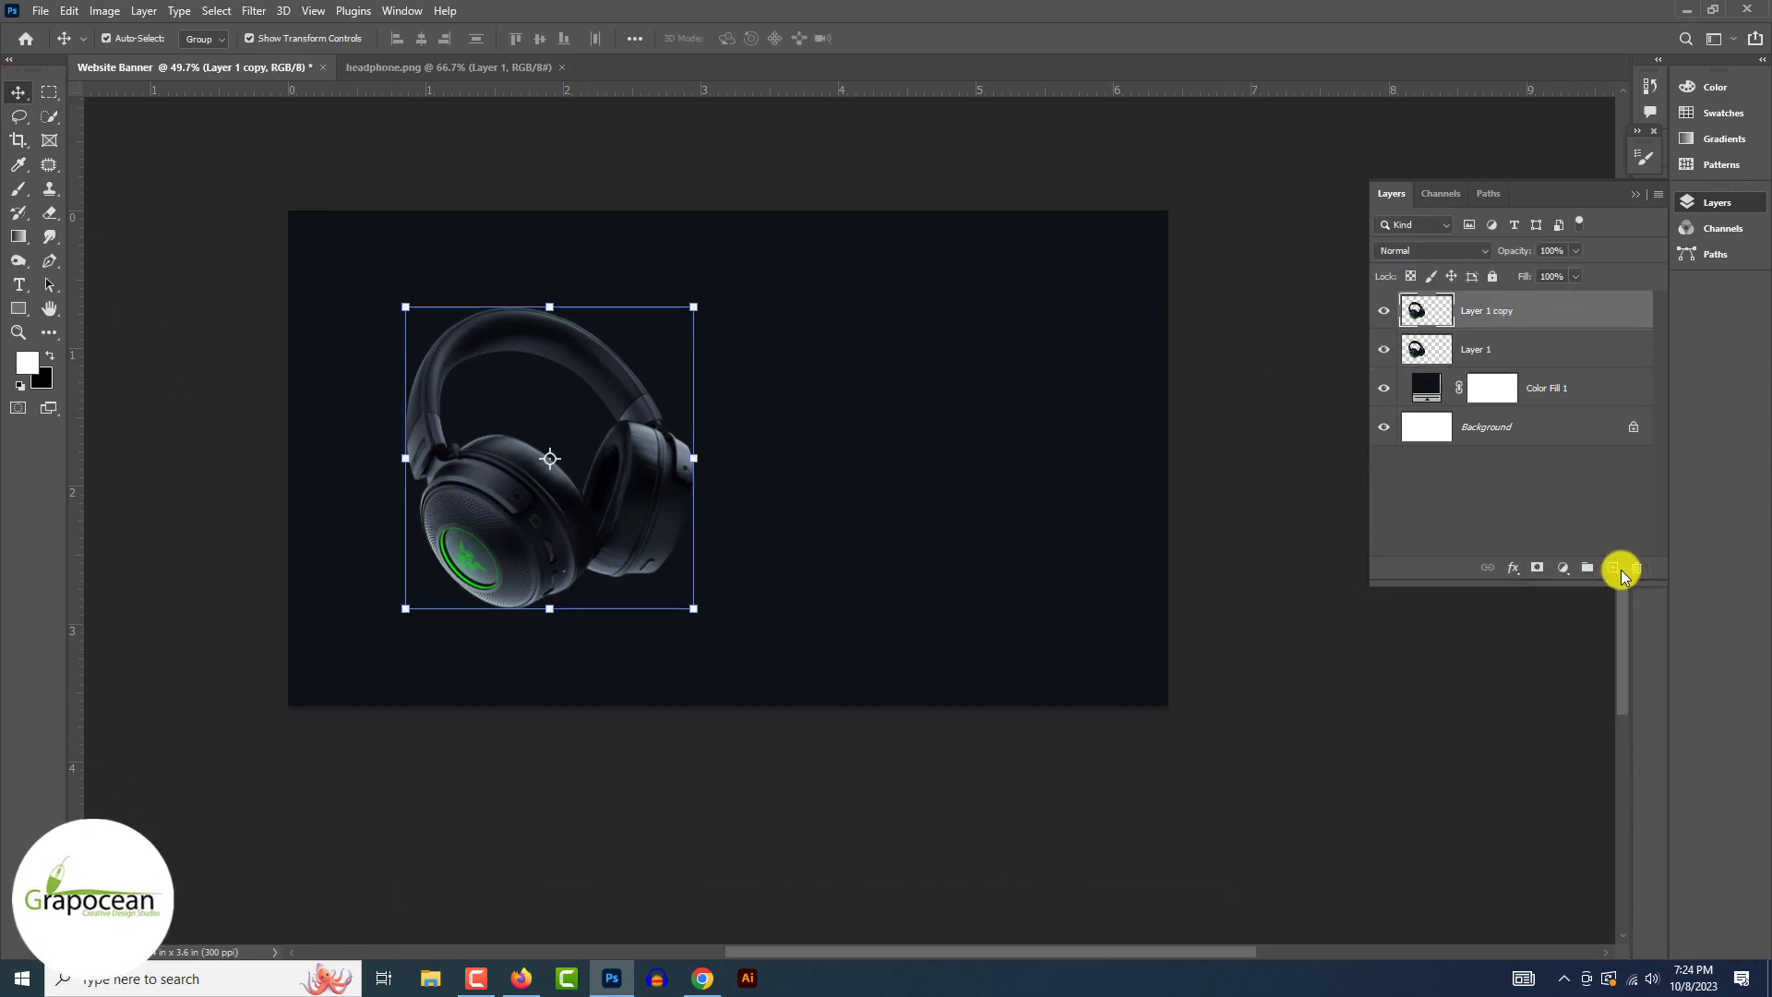
{"action": "left_click", "coordinate": [256, 11]}
{"action": "left_click", "coordinate": [336, 113]}
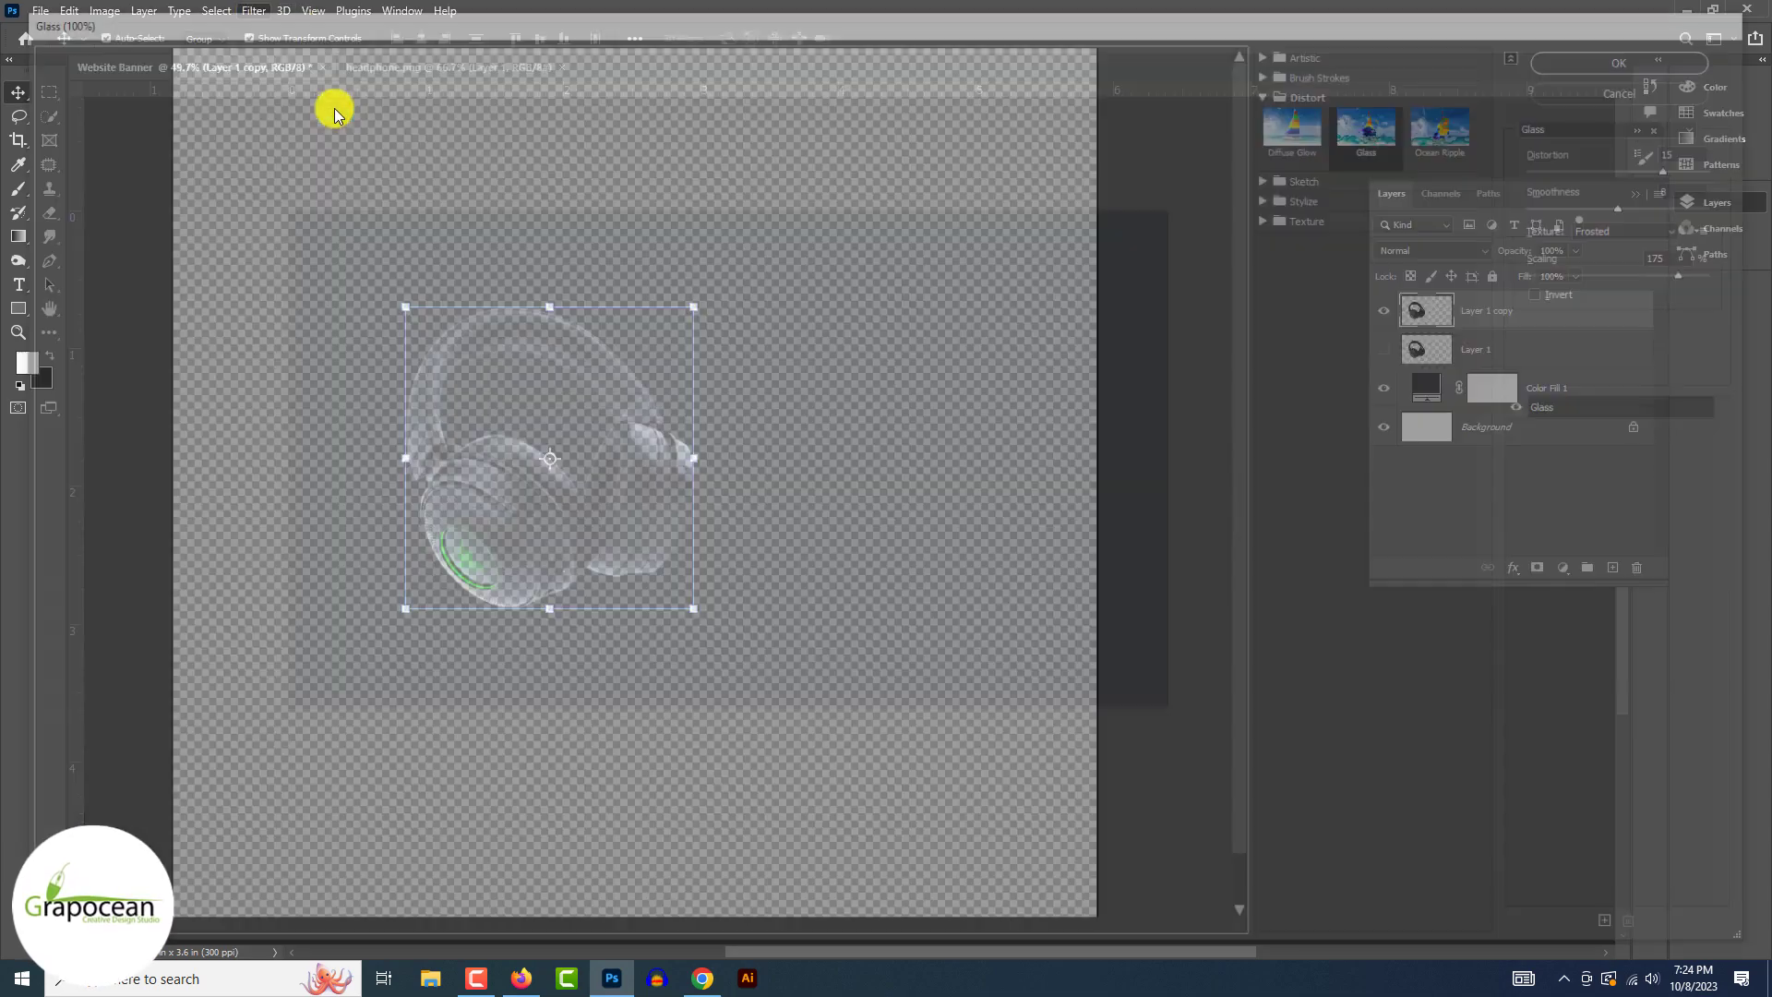
Step: Try the Patchwork texture filter on the headphone copy with a square size of 2
{"action": "left_click", "coordinate": [1270, 198]}
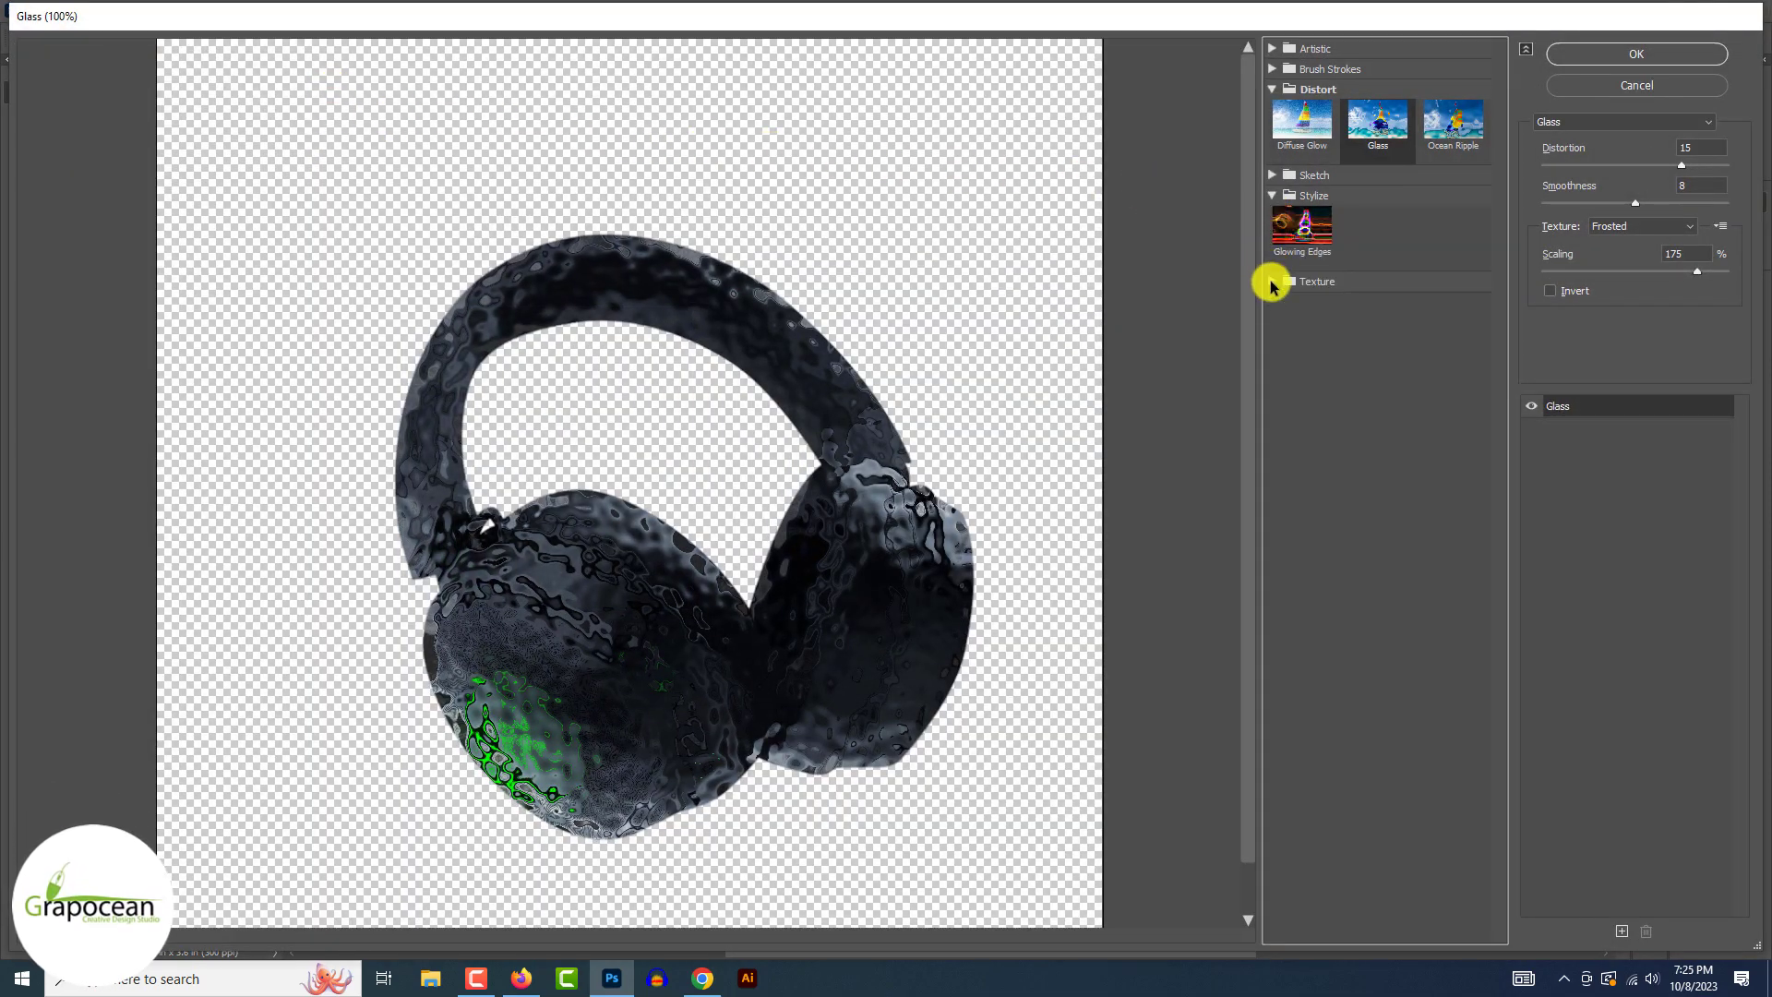
{"action": "left_click", "coordinate": [1272, 70]}
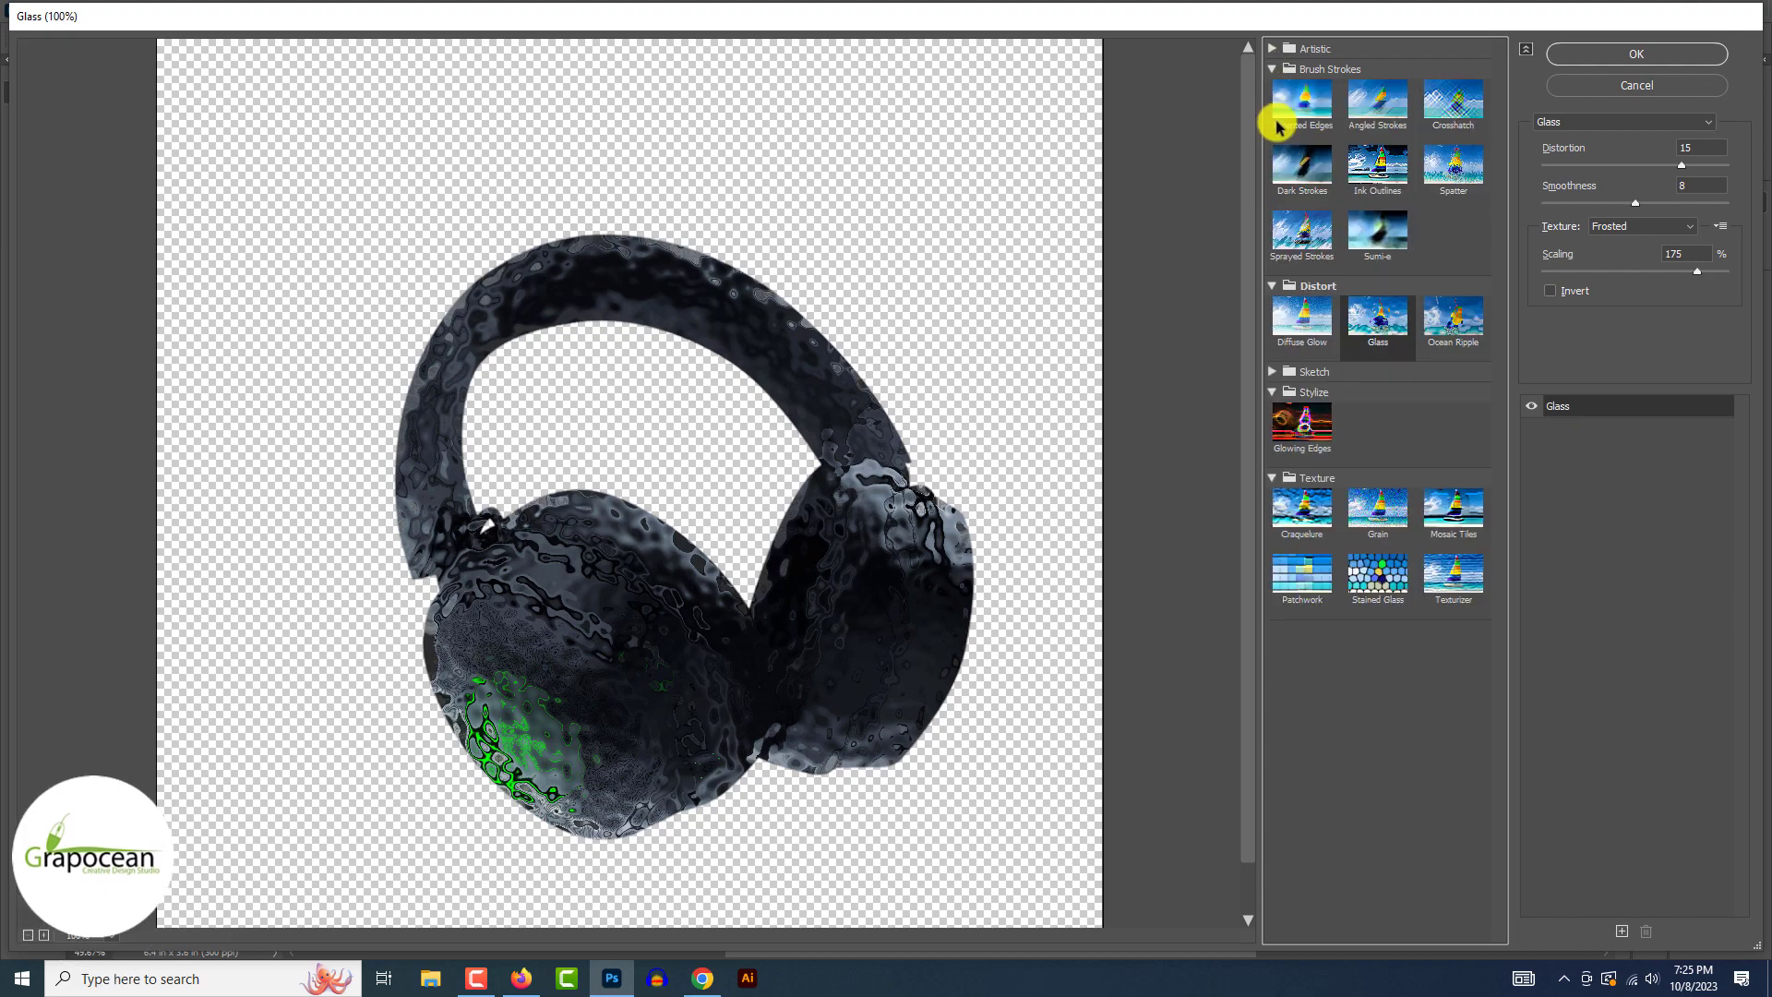
{"action": "left_click", "coordinate": [1322, 579]}
{"action": "left_click_drag", "start_coordinate": [1615, 169], "coordinate": [1575, 173]}
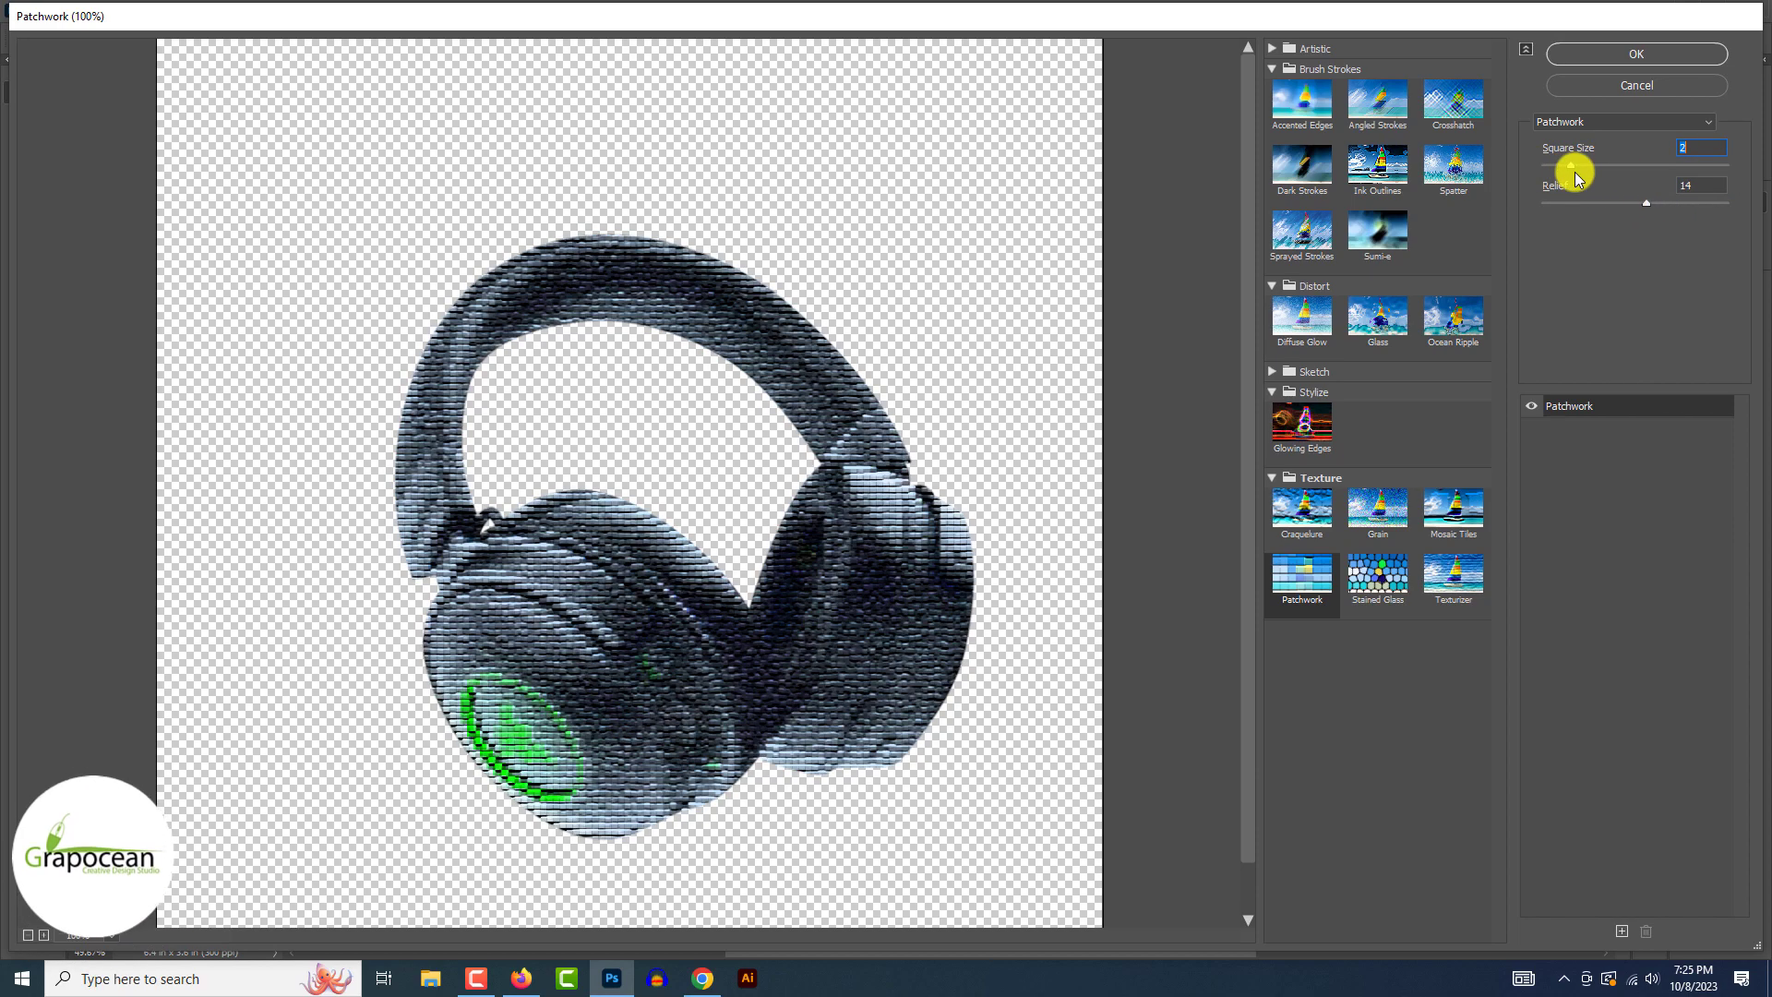
Step: Replace the effect with a Dot Halftone Pattern and stack a second one with size 2 and contrast 3
{"action": "left_click", "coordinate": [1271, 372]}
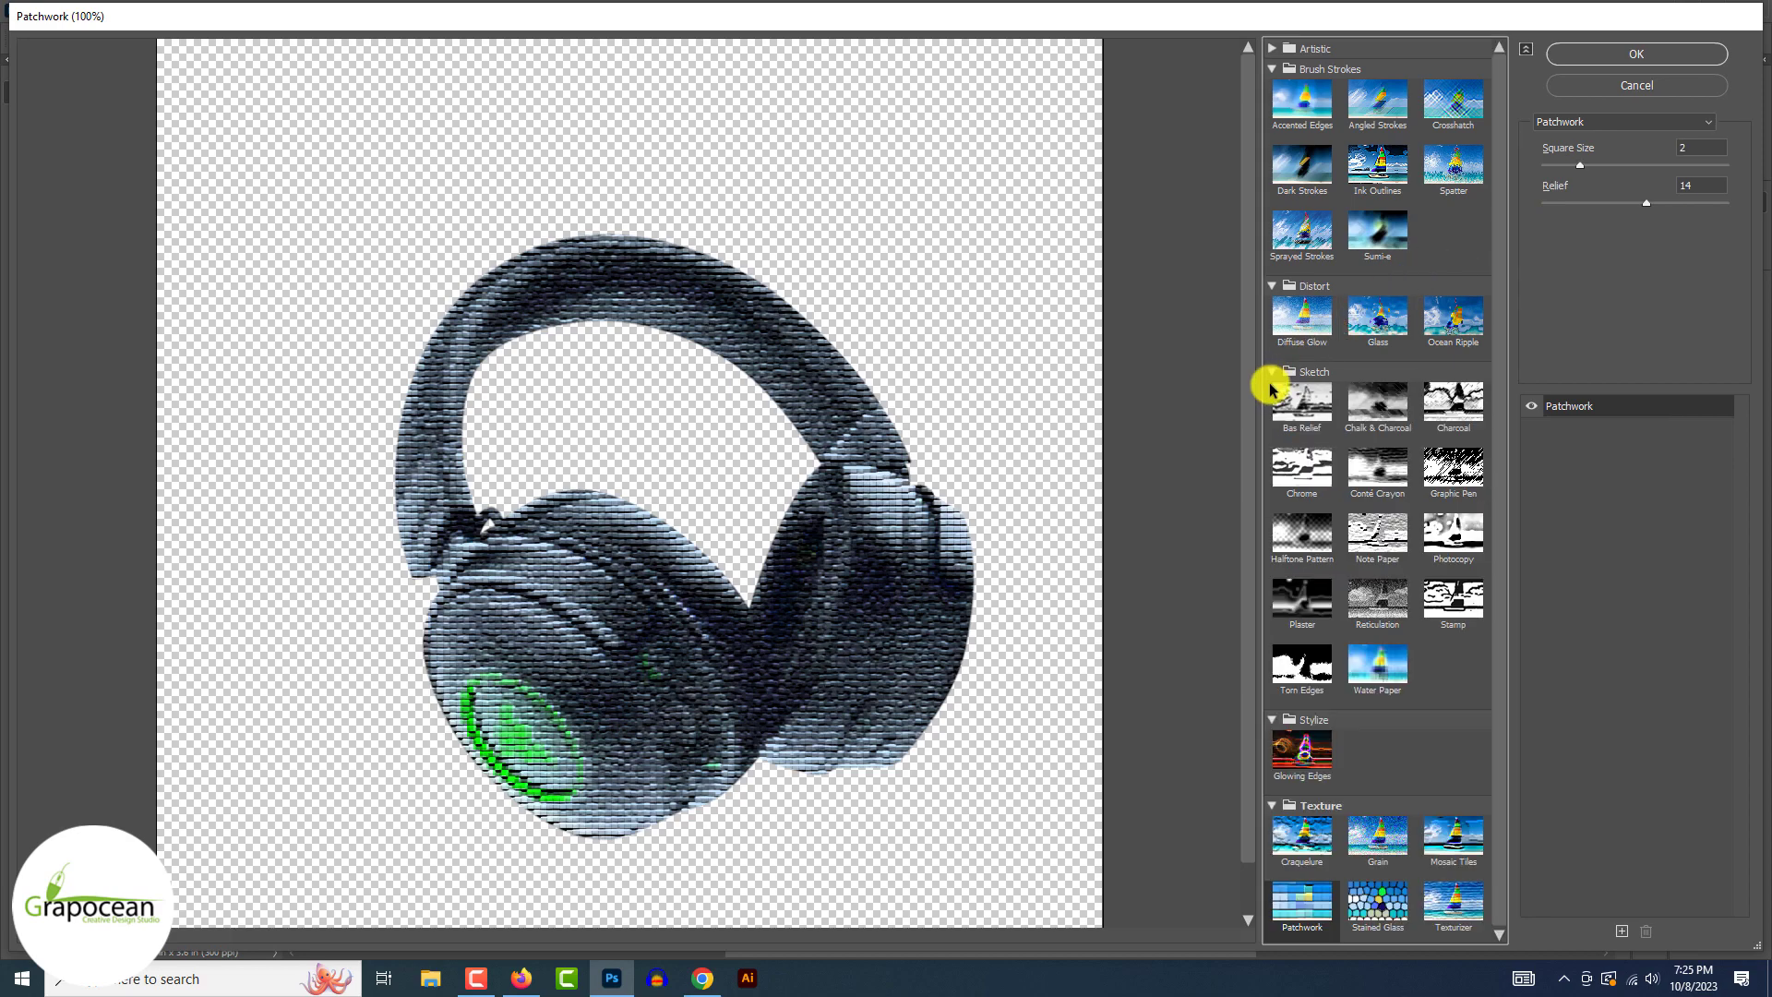
{"action": "left_click", "coordinate": [1296, 533]}
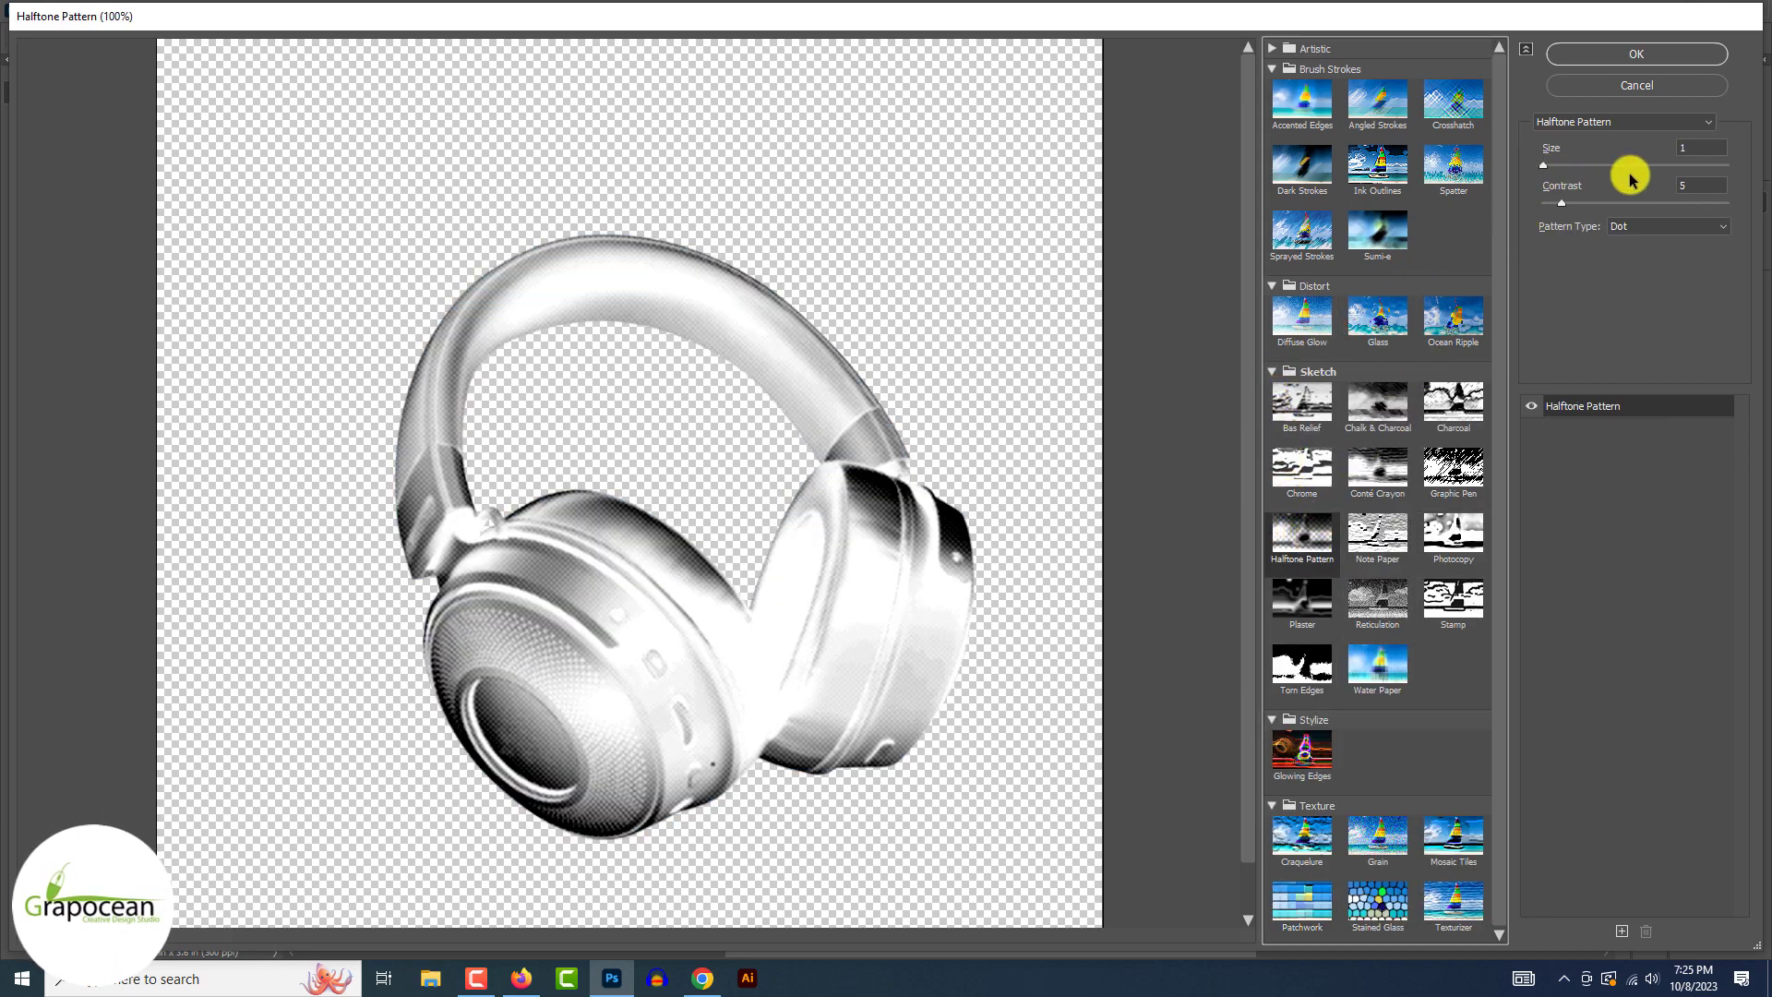
{"action": "mouse_move", "coordinate": [1558, 198]}
{"action": "left_mouse_down"}
{"action": "mouse_move", "coordinate": [1642, 218]}
{"action": "mouse_move", "coordinate": [1557, 222]}
{"action": "left_mouse_up"}
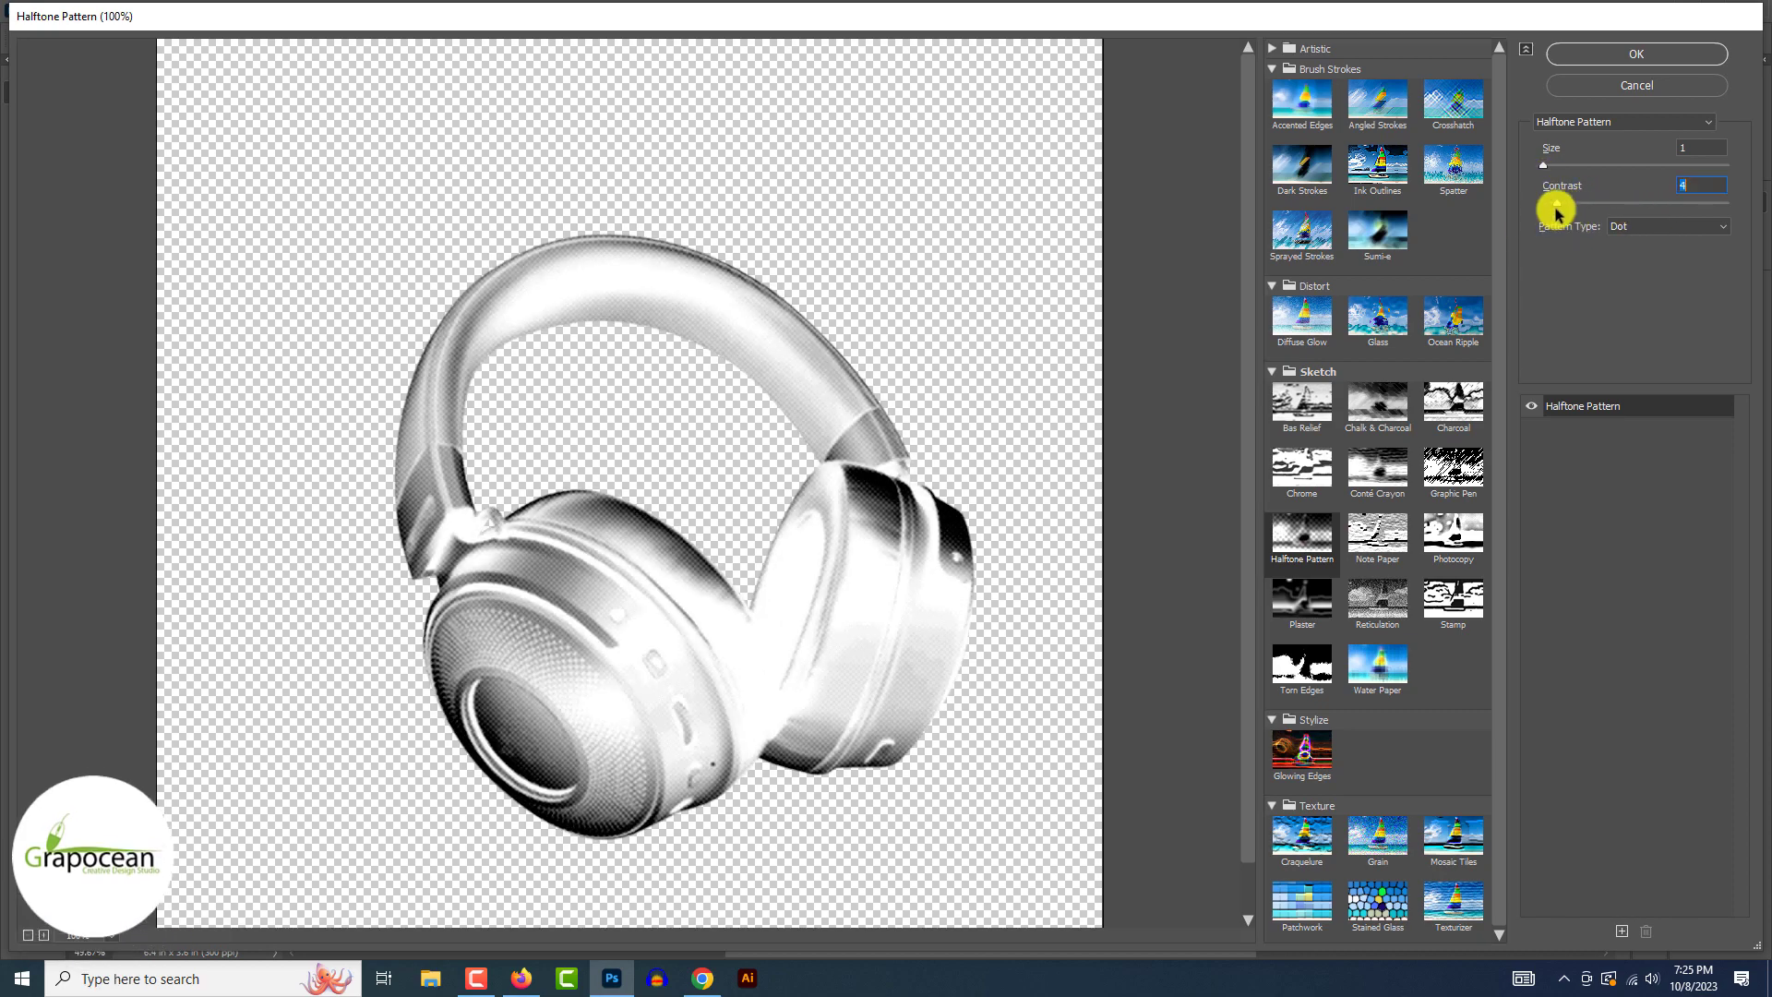
{"action": "left_click", "coordinate": [1621, 932]}
{"action": "mouse_move", "coordinate": [1559, 202]}
{"action": "left_mouse_down"}
{"action": "mouse_move", "coordinate": [1638, 170]}
{"action": "mouse_move", "coordinate": [1556, 175]}
{"action": "left_mouse_up"}
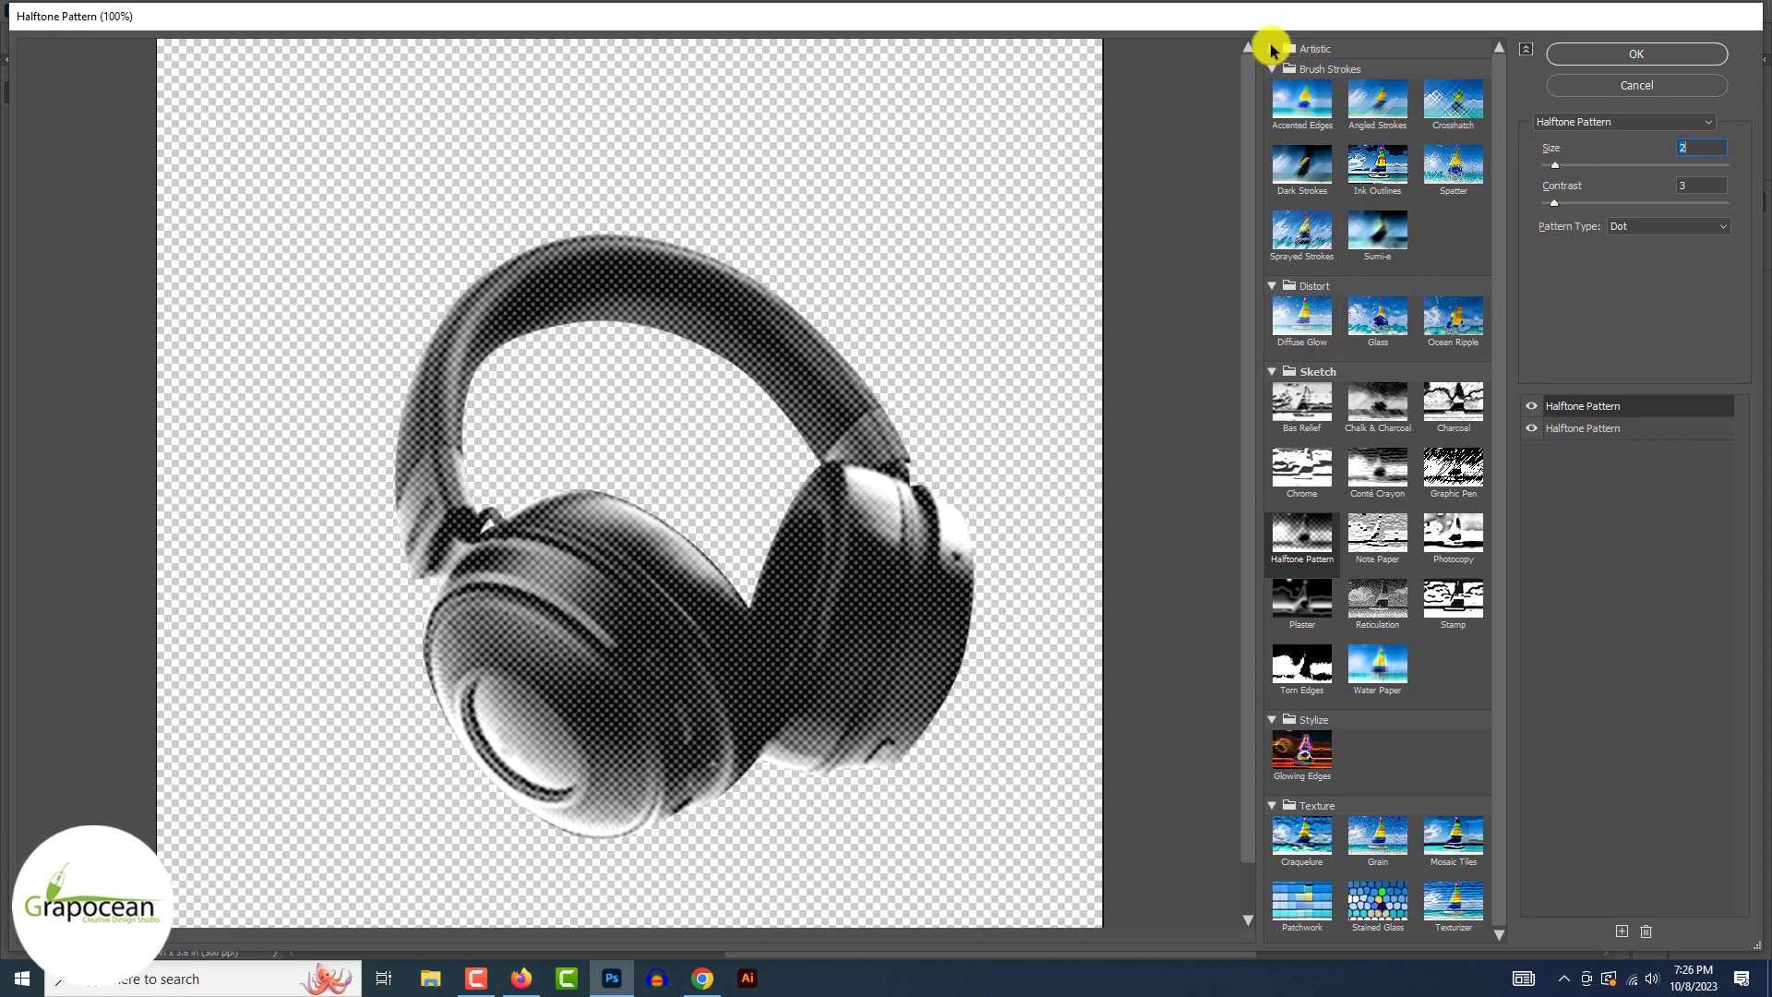
Step: Try the Reticulation sketch filter as the upper effect on the headphone copy
{"action": "left_click", "coordinate": [1272, 49]}
{"action": "scroll", "coordinate": [1272, 49], "scroll_direction": "down", "scroll_amount": 4}
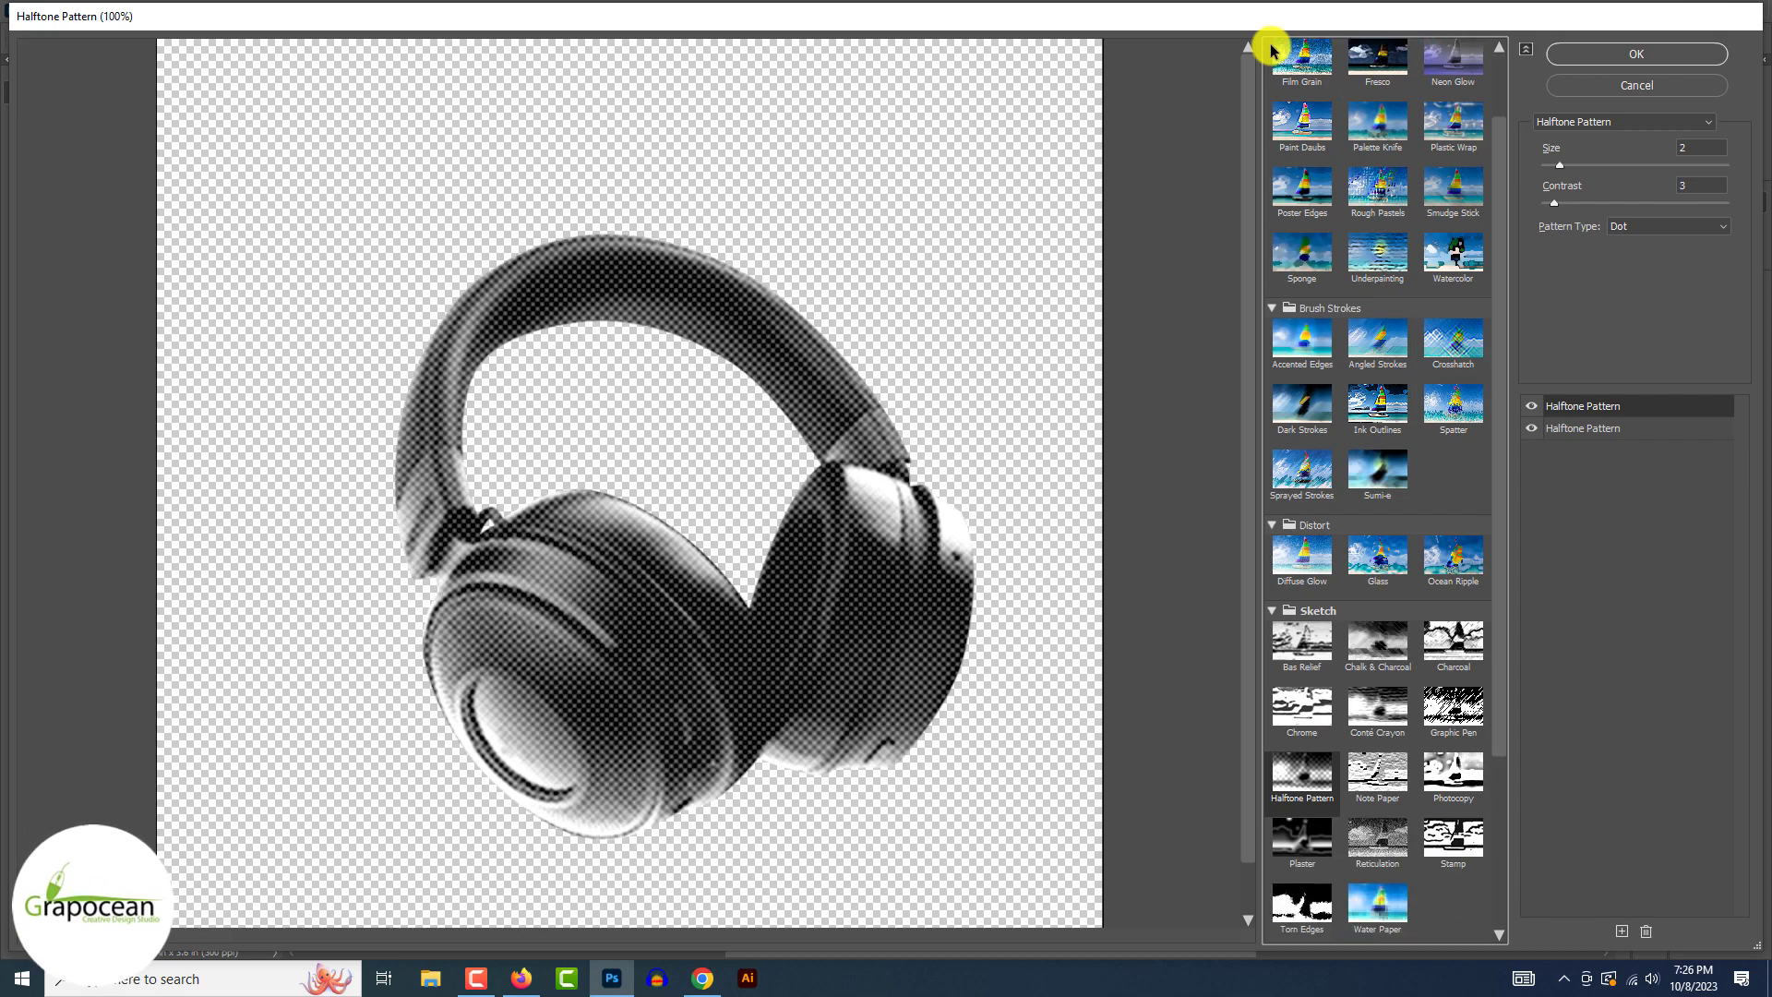
{"action": "scroll", "coordinate": [1272, 49], "scroll_direction": "down", "scroll_amount": 1}
{"action": "left_click", "coordinate": [1383, 716]}
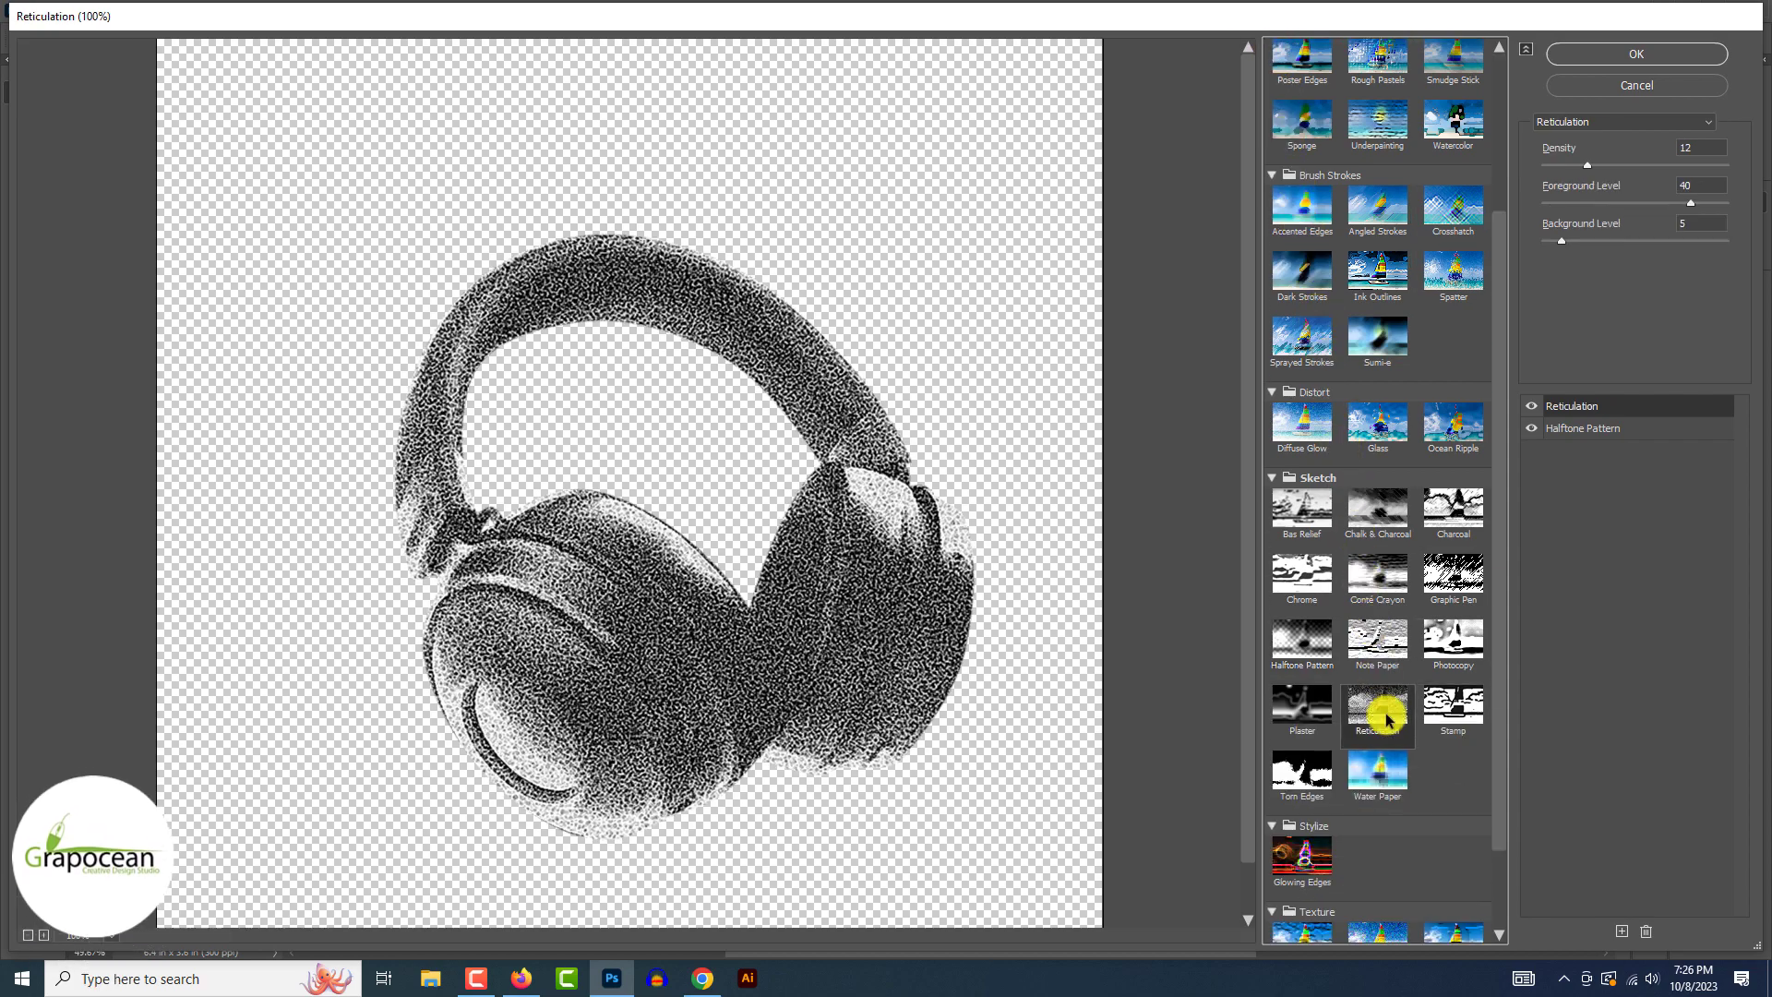
Step: Set the upper effect to a Dot Halftone Pattern with size 2 and contrast 13 and apply the filters
{"action": "left_click", "coordinate": [1319, 664]}
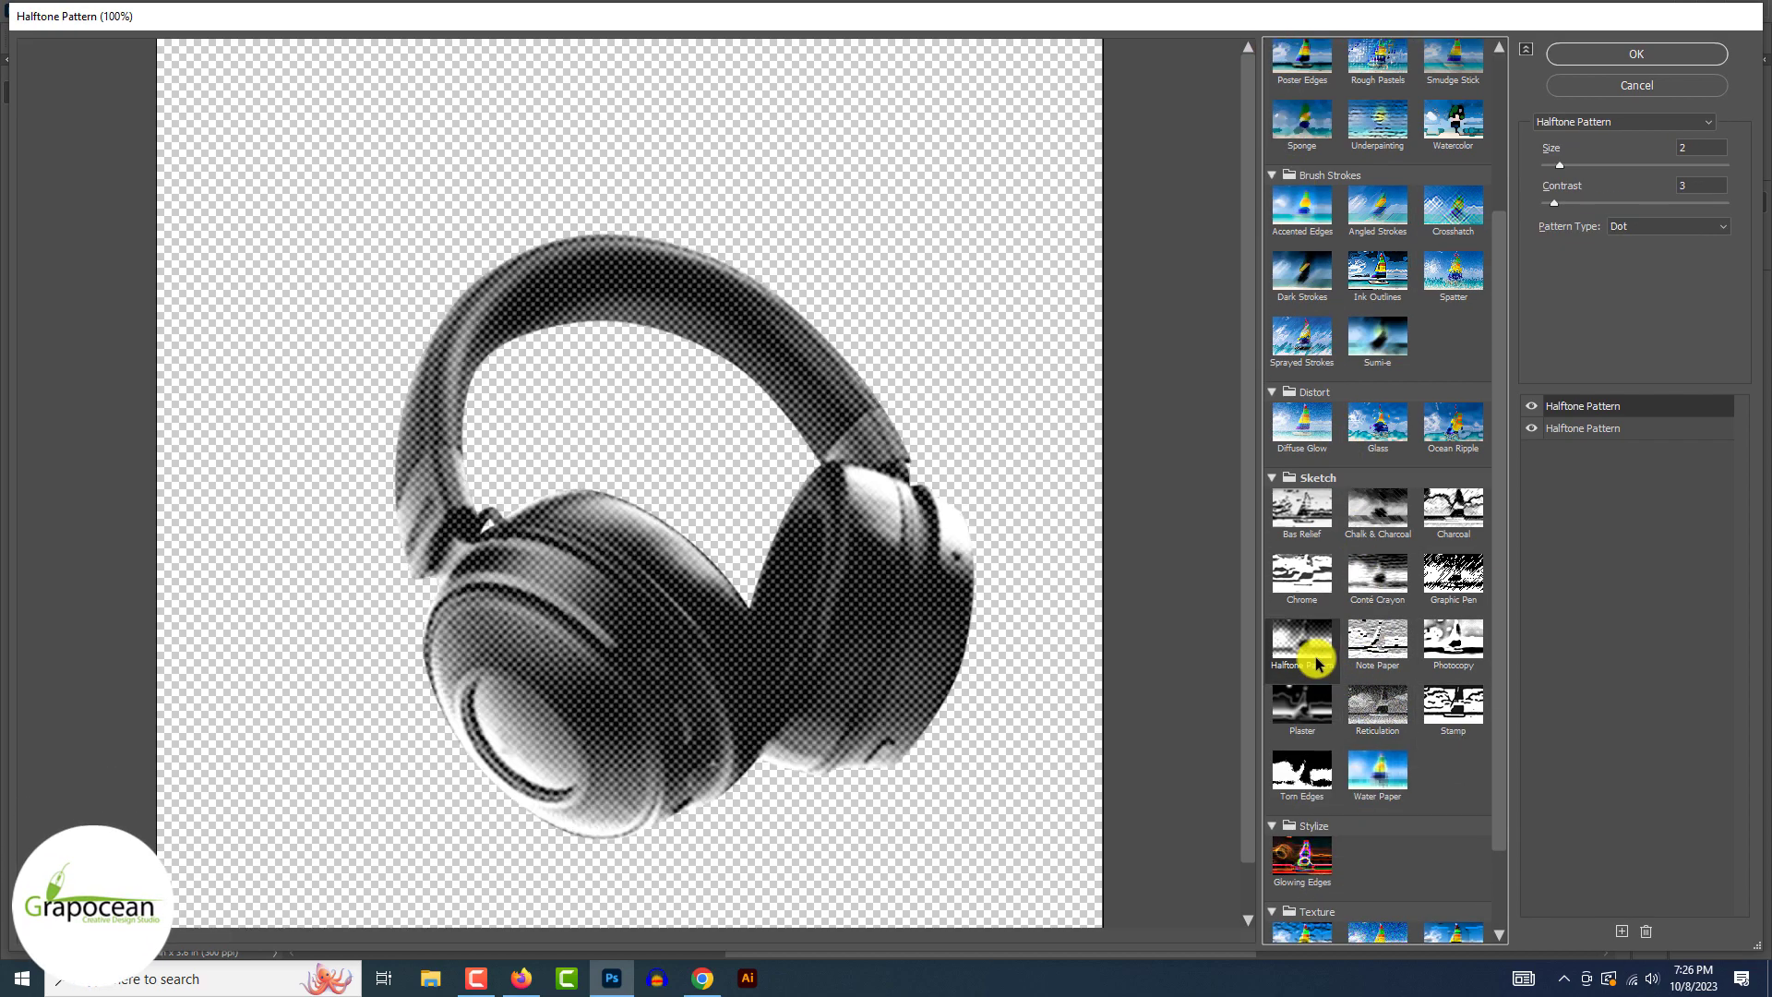
{"action": "left_click_drag", "start_coordinate": [1560, 164], "coordinate": [1659, 226]}
{"action": "left_click_drag", "start_coordinate": [1560, 165], "coordinate": [1589, 207]}
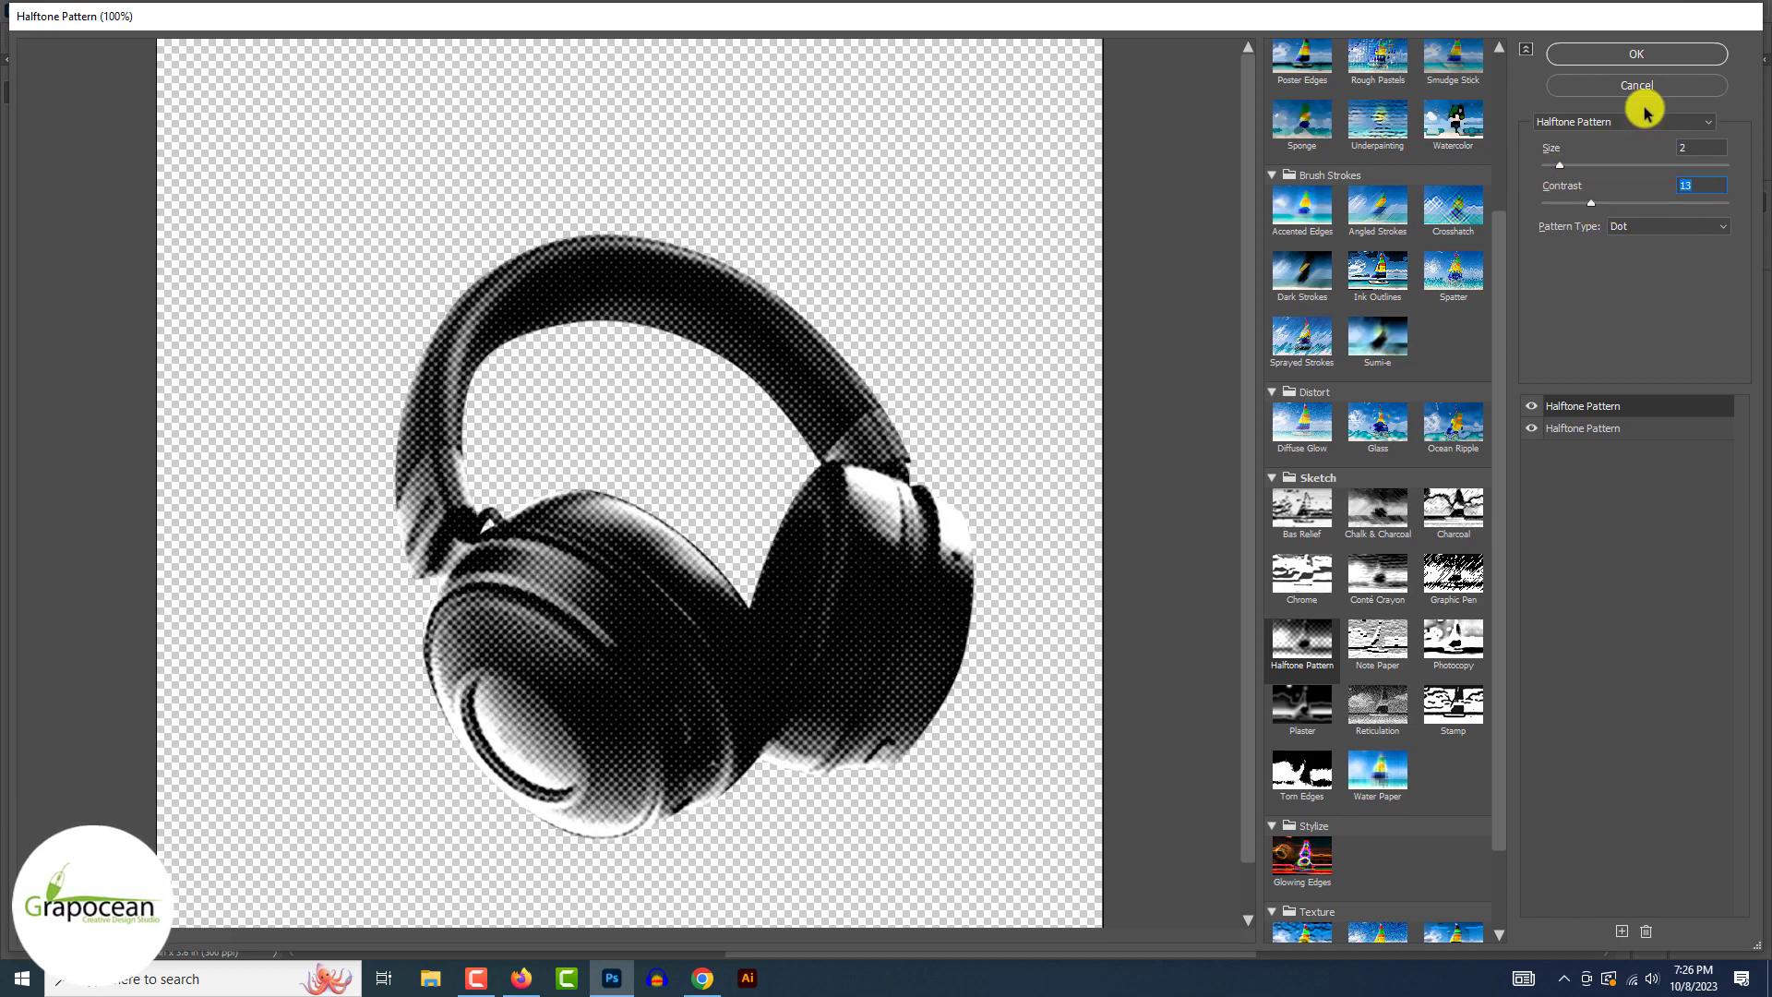
{"action": "left_click", "coordinate": [1675, 55]}
Step: Show the original headphones and enlarge the halftone copy to about 2.78 by 2.90 in
{"action": "left_click_drag", "start_coordinate": [515, 510], "coordinate": [447, 494]}
{"action": "left_click", "coordinate": [1386, 350]}
{"action": "left_click_drag", "start_coordinate": [644, 610], "coordinate": [702, 642]}
{"action": "left_click_drag", "start_coordinate": [631, 531], "coordinate": [682, 530]}
{"action": "key", "text": "Return"}
Step: Move the halftone copy below the original headphone layer and shift it so it peeks out to the left
{"action": "left_click_drag", "start_coordinate": [1516, 314], "coordinate": [1523, 365]}
{"action": "left_click_drag", "start_coordinate": [517, 633], "coordinate": [473, 645]}
{"action": "left_click", "coordinate": [716, 768]}
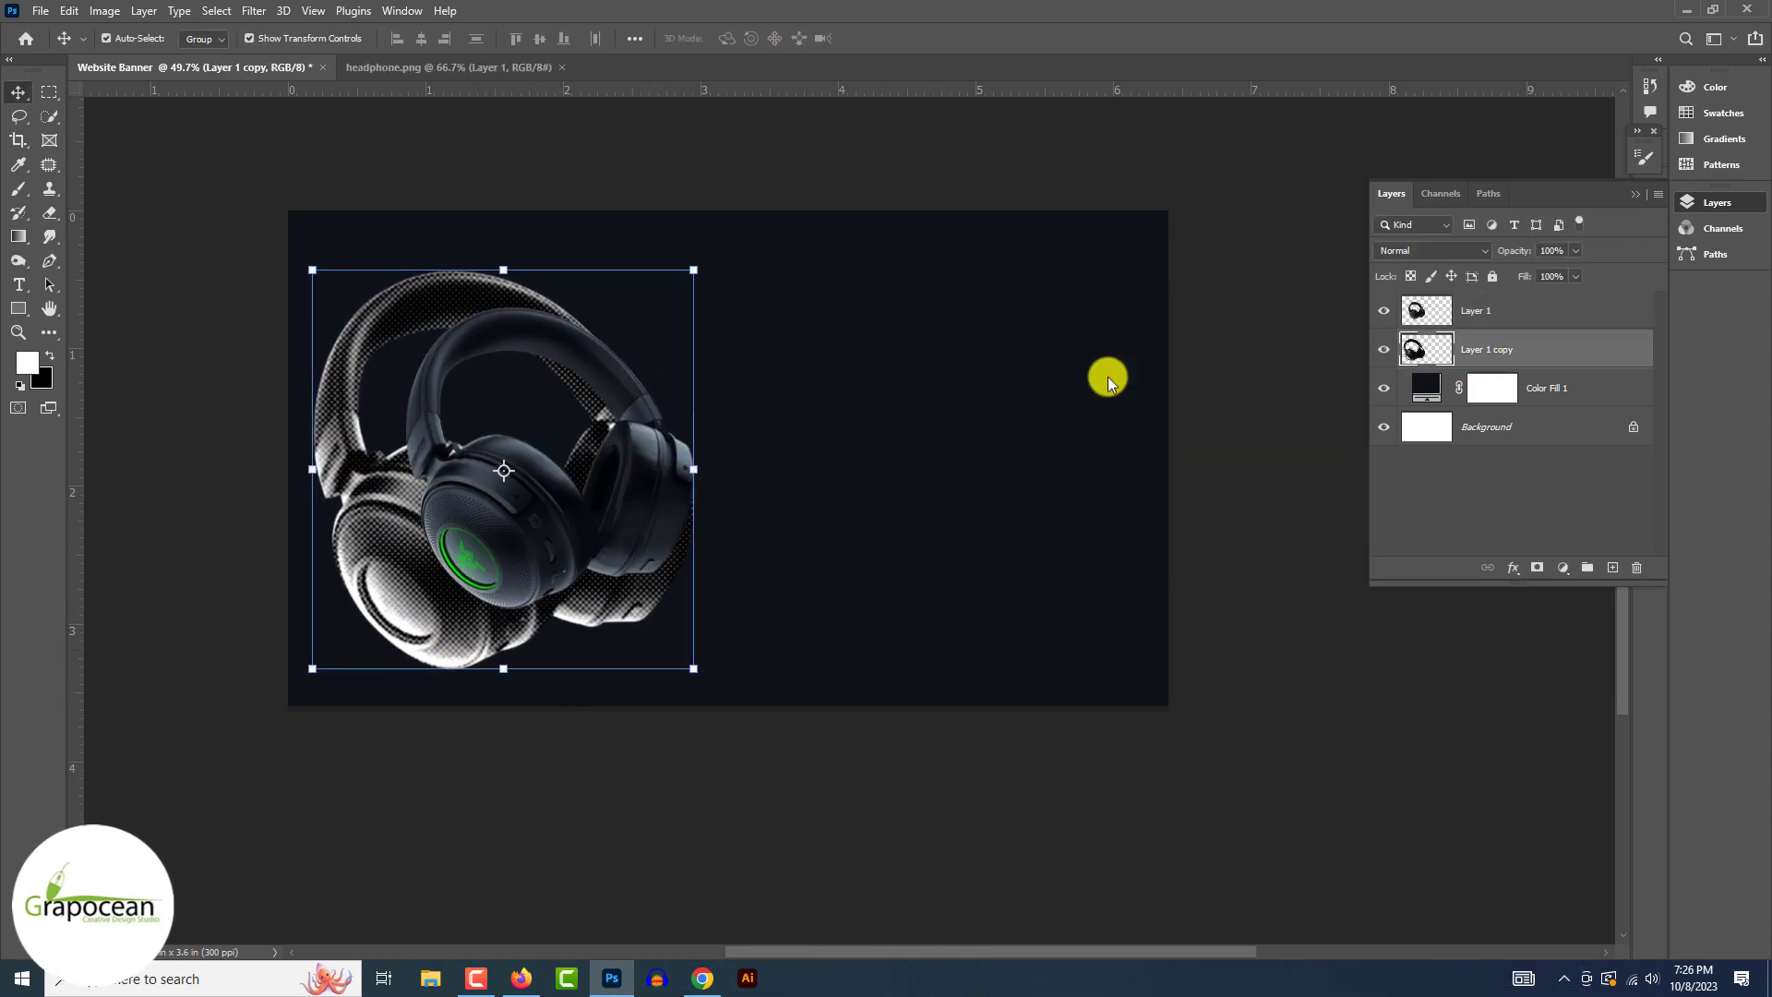
Step: Try out different blend modes on the halftone headphones, including Overlay, and return the layer to Normal
{"action": "left_click", "coordinate": [1431, 250]}
{"action": "key", "text": "Down"}
{"action": "key", "text": "Down"}
{"action": "key", "text": "Down"}
{"action": "key", "text": "Down"}
{"action": "key", "text": "Down"}
{"action": "key", "text": "Down"}
{"action": "key", "text": "Down"}
{"action": "key", "text": "Down"}
{"action": "key", "text": "Down"}
{"action": "key", "text": "Down"}
{"action": "key", "text": "Down"}
{"action": "key", "text": "Down"}
{"action": "key", "text": "Down"}
{"action": "key", "text": "Up"}
{"action": "key", "text": "Down"}
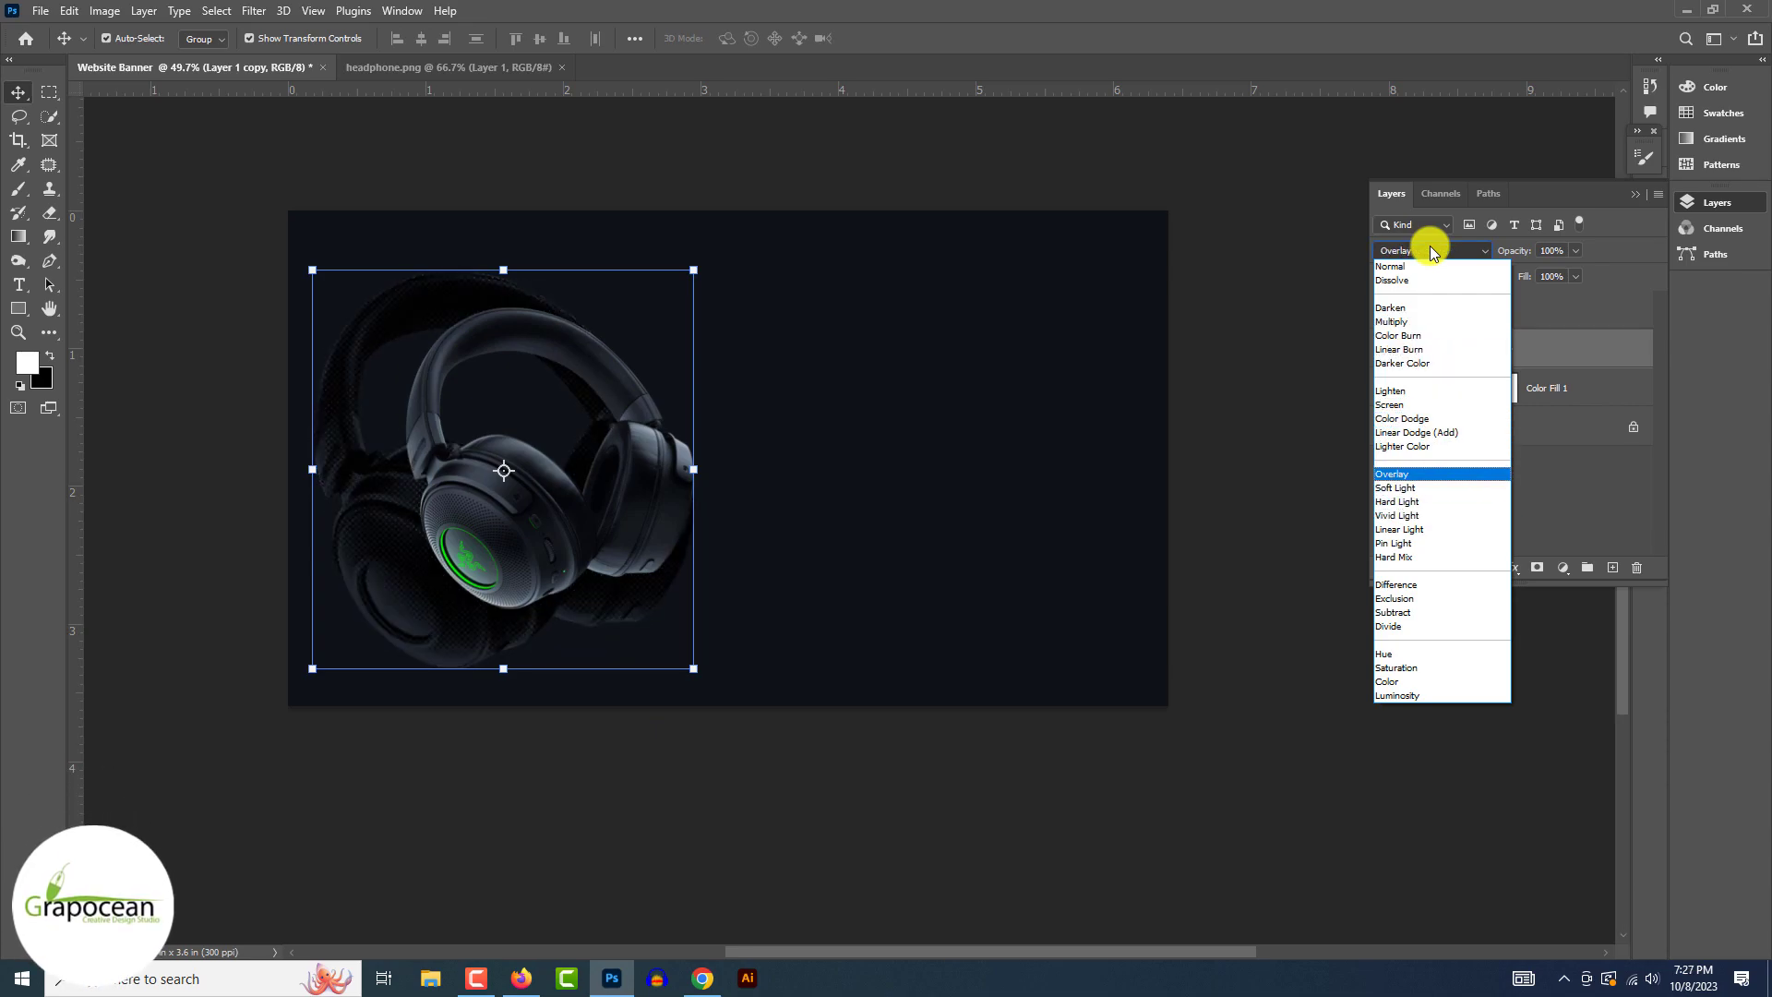
{"action": "key", "text": "Up"}
{"action": "key", "text": "Down"}
{"action": "key", "text": "Up"}
{"action": "key", "text": "Down"}
{"action": "left_click", "coordinate": [1034, 812]}
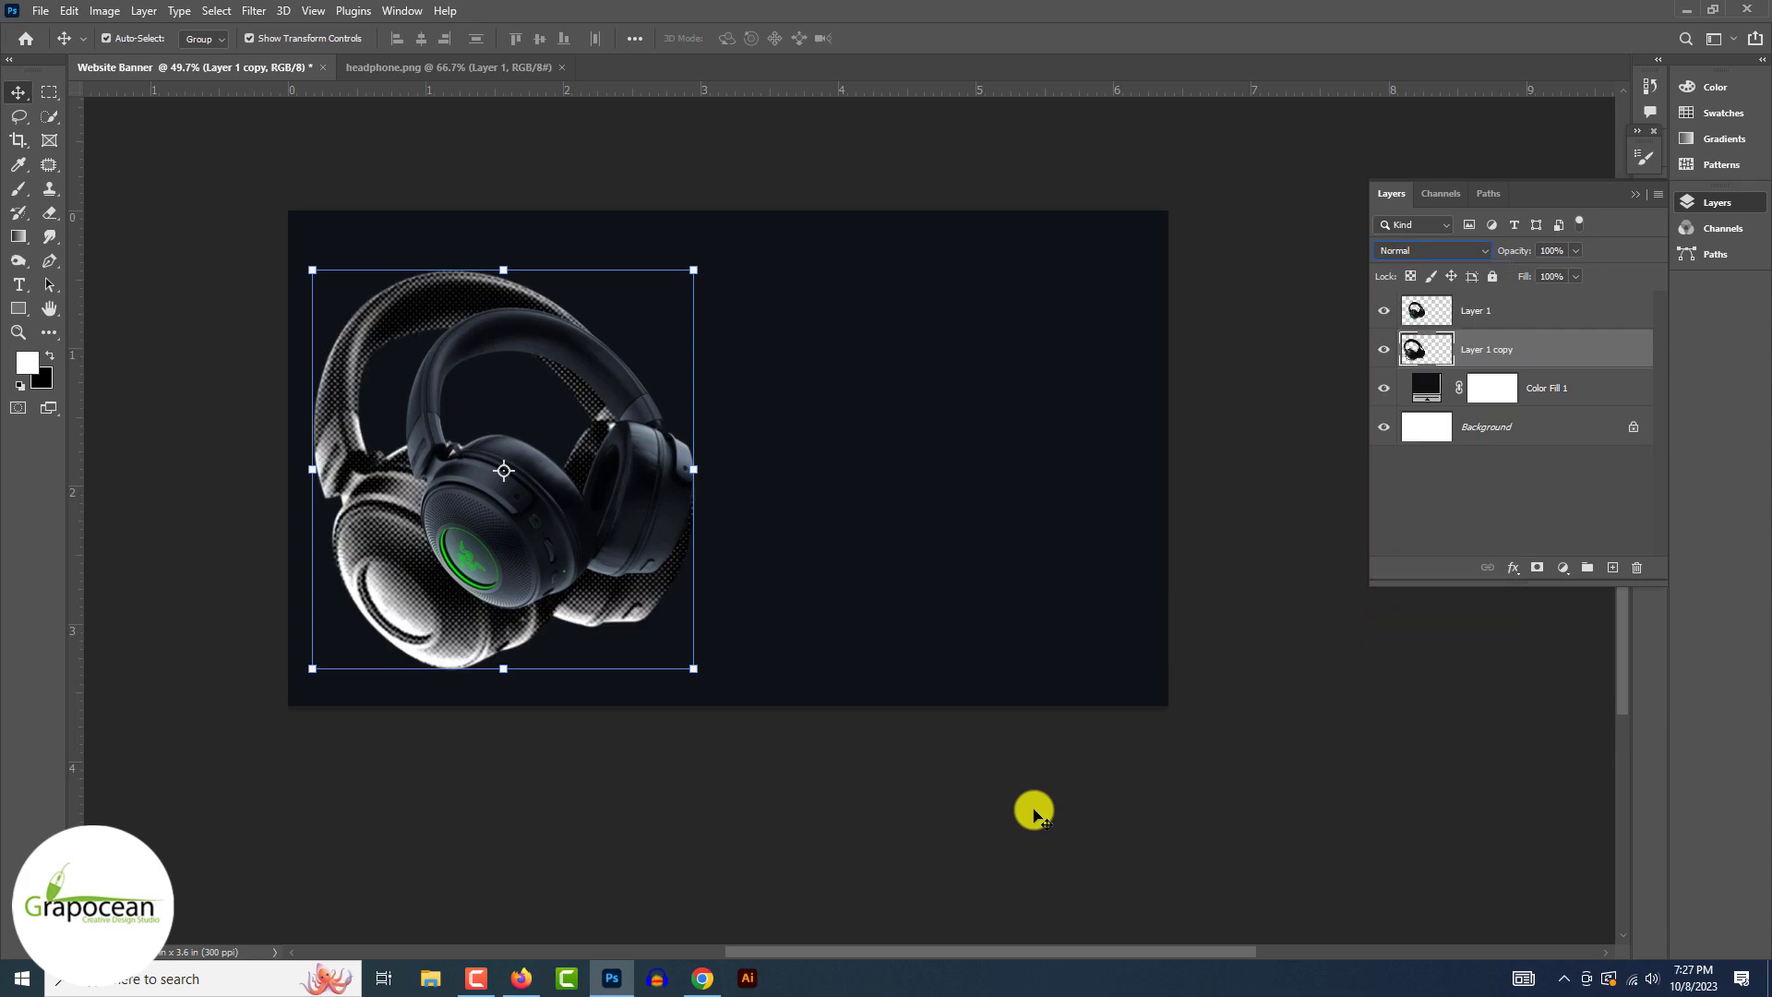
{"action": "left_click", "coordinate": [1387, 356]}
{"action": "left_click", "coordinate": [1386, 355]}
Step: Add a Hue/Saturation adjustment above the halftone headphones, colorize it green and lower its lightness slightly
{"action": "left_click", "coordinate": [1569, 568]}
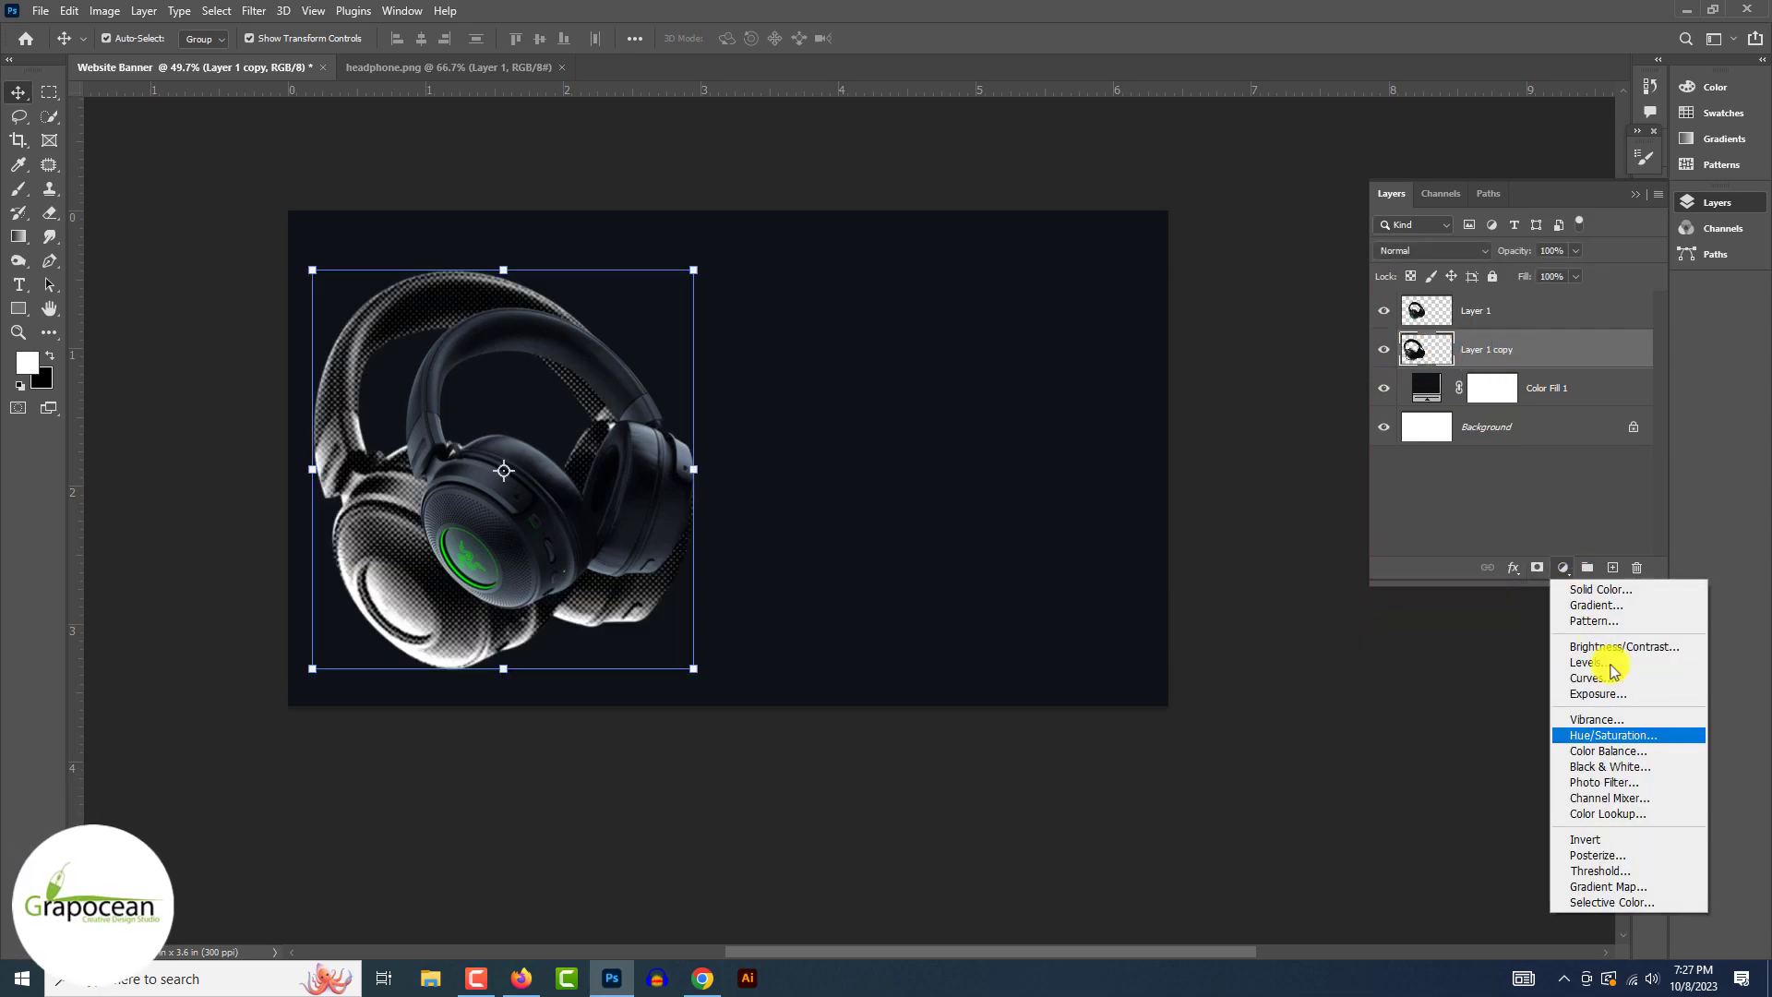
{"action": "left_click", "coordinate": [1638, 733]}
{"action": "left_click_drag", "start_coordinate": [1015, 319], "coordinate": [1094, 328]}
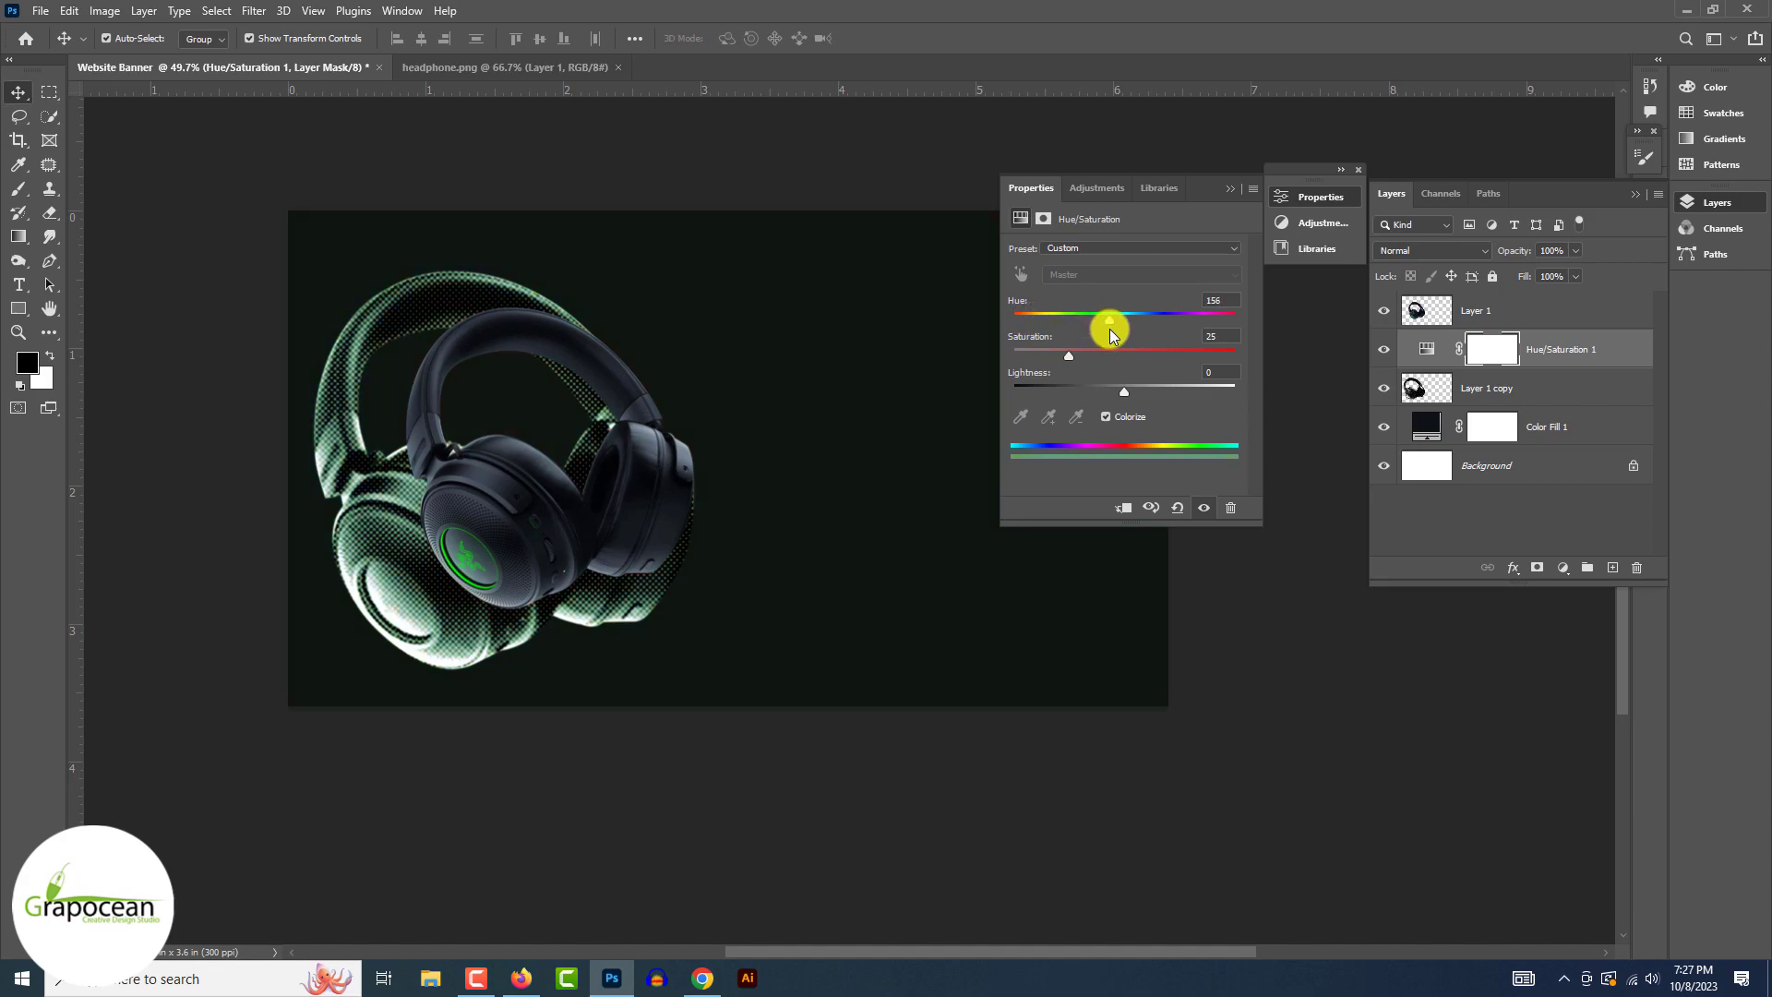
{"action": "left_click_drag", "start_coordinate": [1125, 392], "coordinate": [1116, 391]}
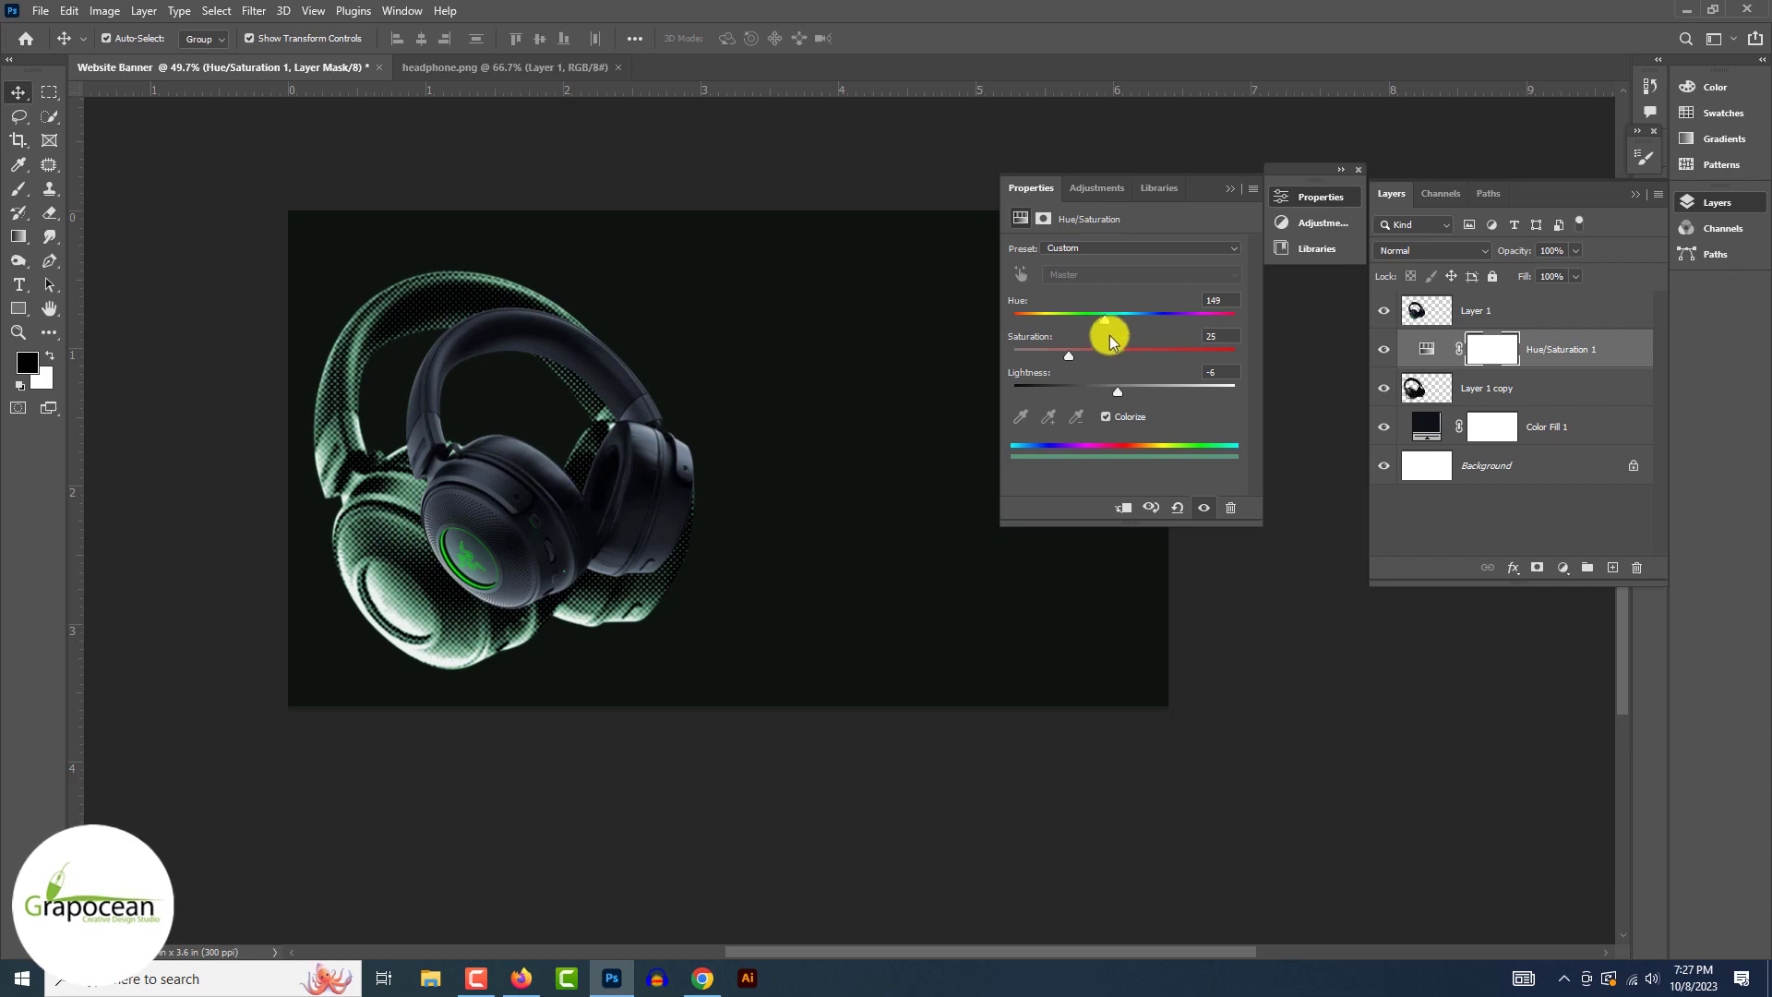
{"action": "mouse_move", "coordinate": [1116, 390]}
{"action": "left_mouse_down"}
{"action": "mouse_move", "coordinate": [1091, 391]}
{"action": "mouse_move", "coordinate": [1119, 392]}
{"action": "left_mouse_up"}
Step: Combine the halftone headphones and their Hue/Saturation adjustment into one smart object, after comparing the halftone layer's visibility
{"action": "left_click", "coordinate": [1385, 389]}
{"action": "left_click", "coordinate": [1384, 388]}
{"action": "left_click", "coordinate": [1385, 388]}
{"action": "left_click", "coordinate": [1384, 389]}
{"action": "left_click", "coordinate": [1540, 397]}
{"action": "left_click", "coordinate": [1384, 387]}
{"action": "left_click", "coordinate": [1384, 388]}
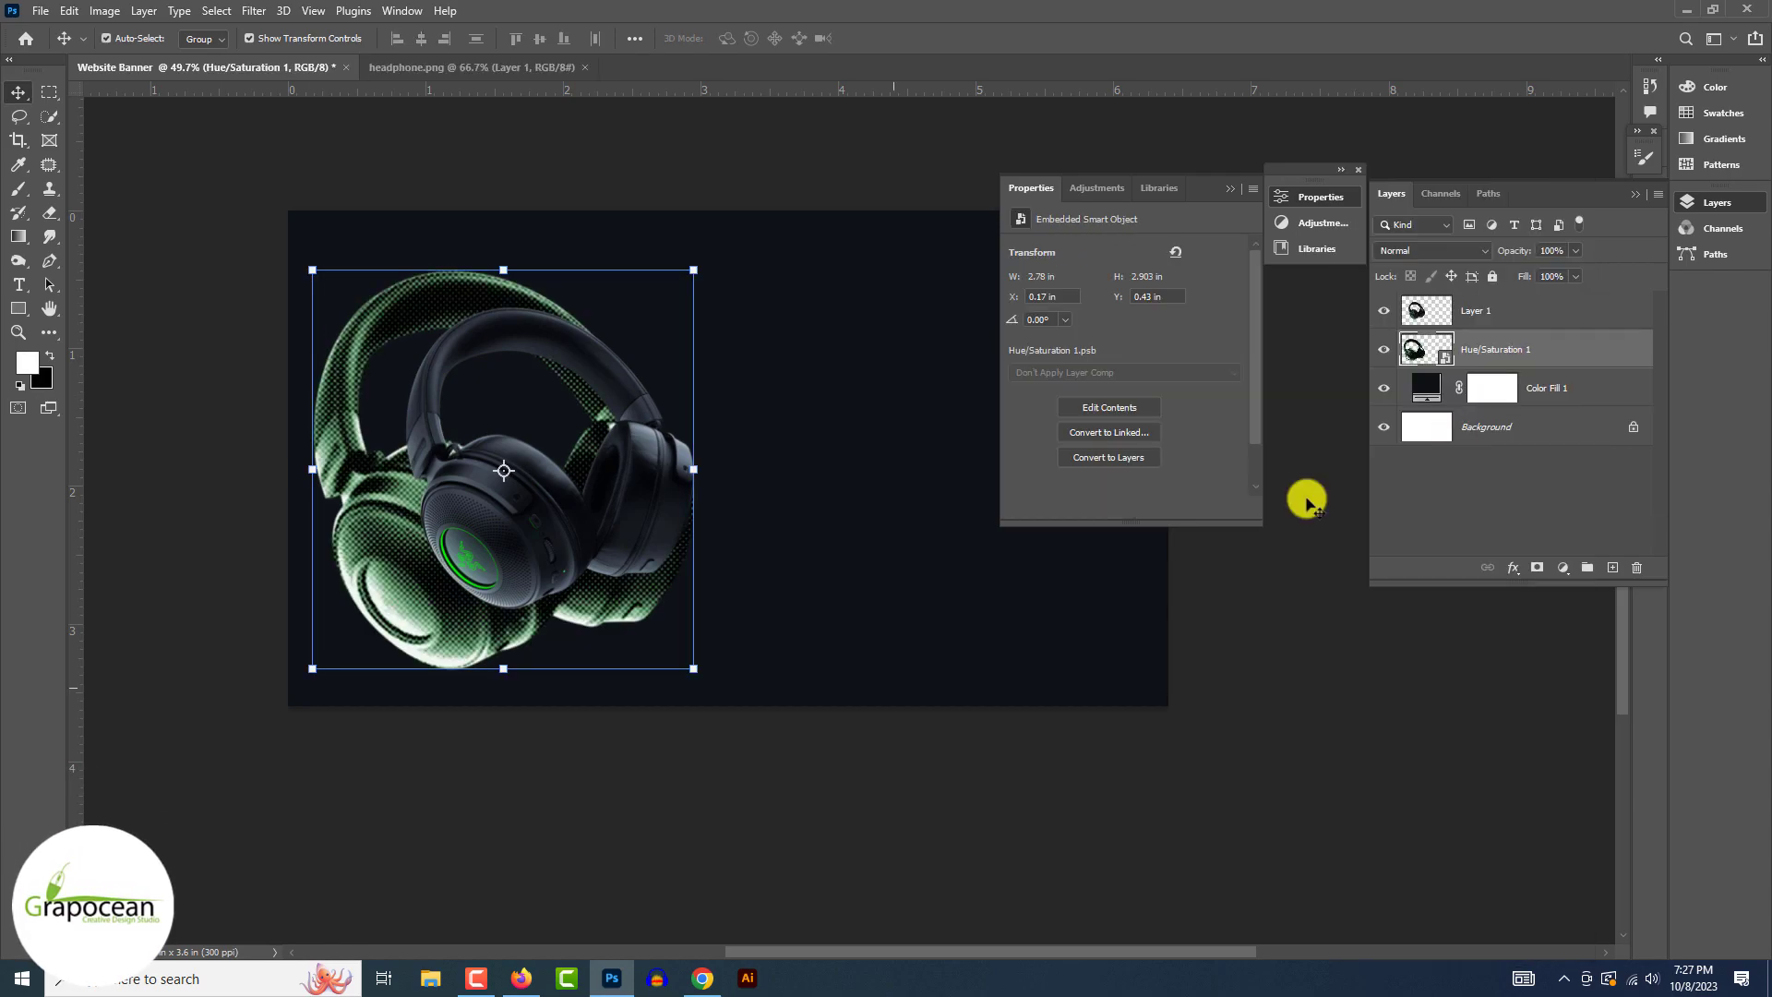
Step: Create a new layer below the green halftone headphones and fill it with black
{"action": "left_click", "coordinate": [1613, 568], "text": "ctrl"}
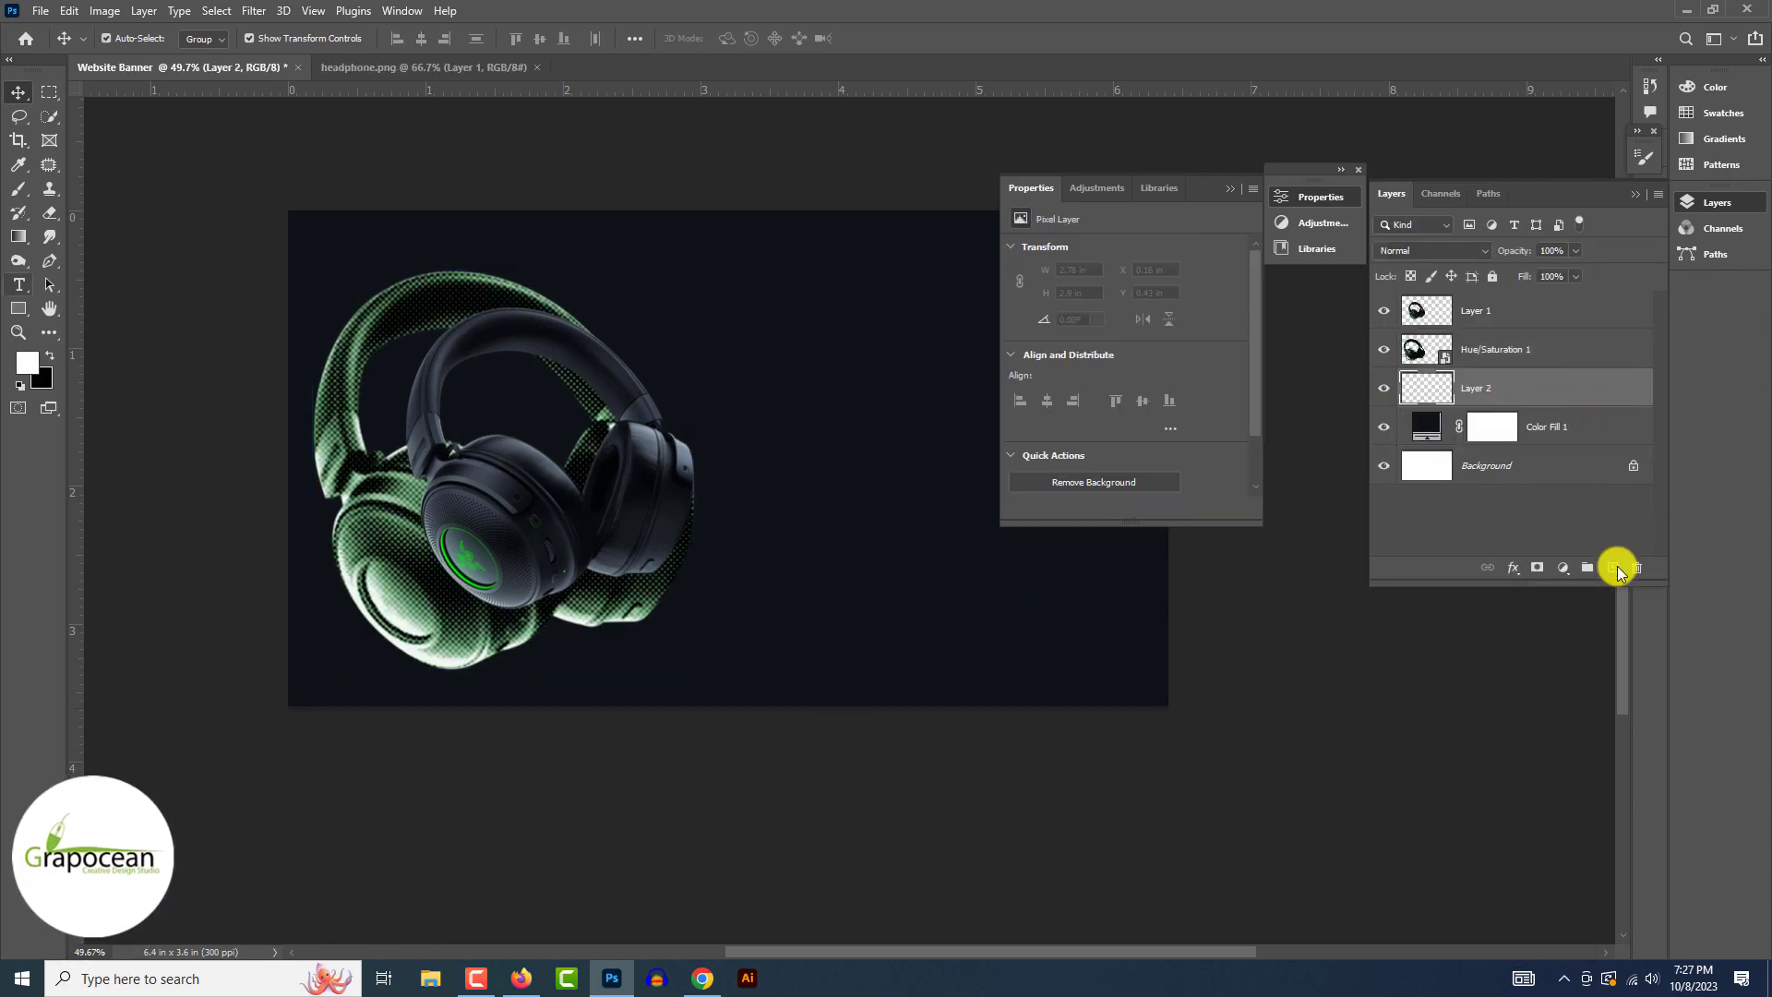
{"action": "key", "text": "x"}
{"action": "left_click", "coordinate": [767, 559]}
Step: Render Clouds and then Difference Clouds on the new black layer
{"action": "left_click", "coordinate": [254, 11]}
{"action": "mouse_move", "coordinate": [268, 333]}
{"action": "left_click", "coordinate": [558, 395]}
{"action": "left_click", "coordinate": [254, 11]}
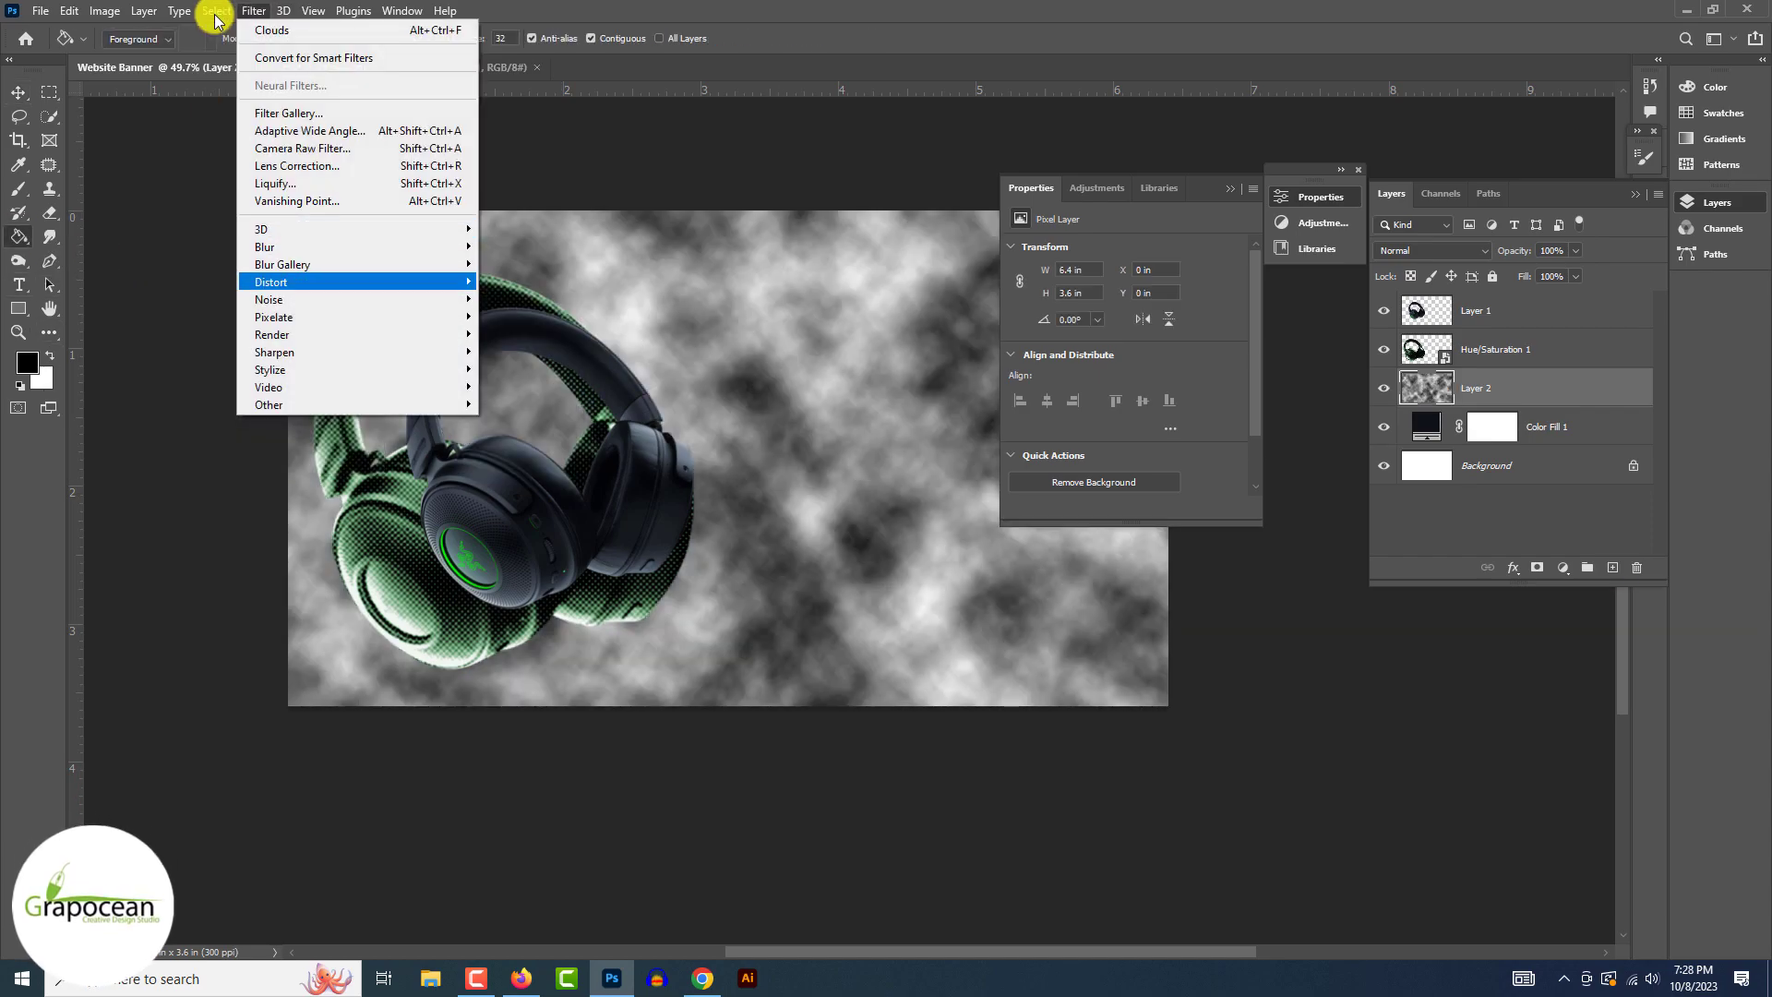
{"action": "left_click", "coordinate": [547, 412]}
Step: Apply a zoom-style Radial Blur to the clouds layer
{"action": "left_click", "coordinate": [254, 11]}
{"action": "mouse_move", "coordinate": [268, 247]}
{"action": "left_click", "coordinate": [522, 368]}
{"action": "left_click", "coordinate": [798, 447]}
{"action": "left_click", "coordinate": [794, 375]}
{"action": "left_click", "coordinate": [945, 282]}
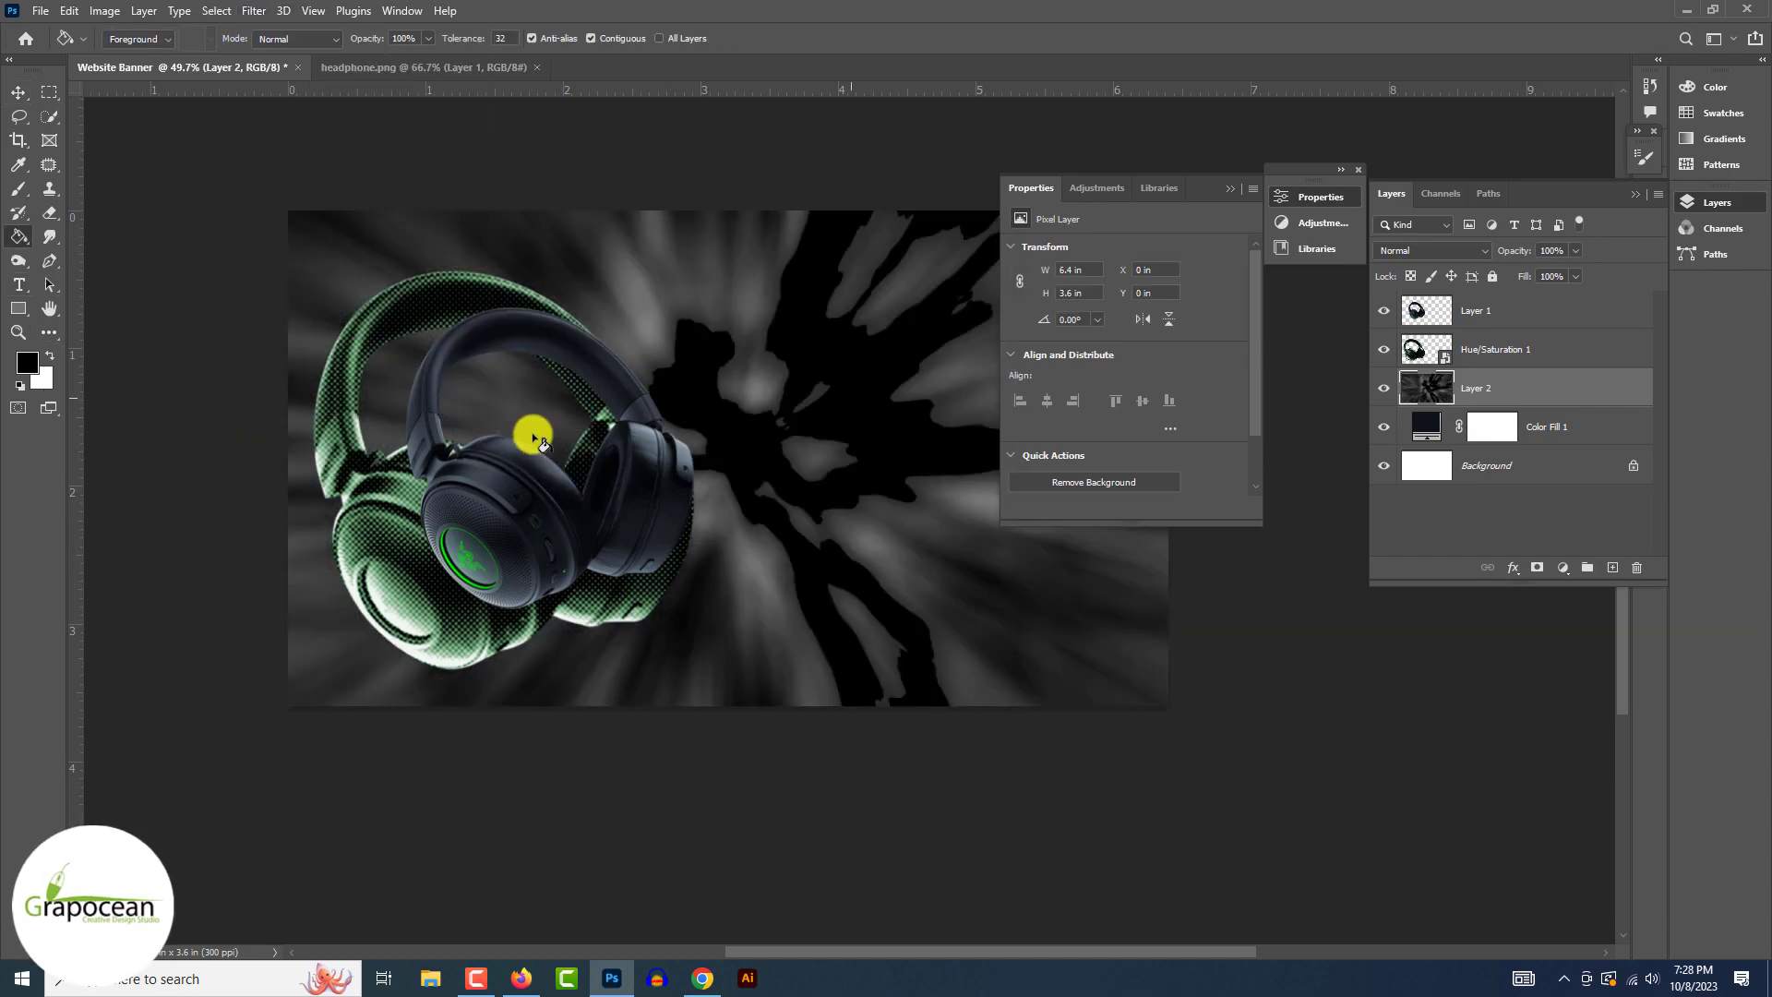
Step: Convert the clouds layer to a smart object and apply Radial Blur to it as a smart filter
{"action": "right_click", "coordinate": [1465, 389]}
{"action": "left_click", "coordinate": [1586, 432]}
{"action": "right_click", "coordinate": [1539, 389]}
{"action": "left_click", "coordinate": [247, 11]}
{"action": "left_click", "coordinate": [530, 368]}
{"action": "left_click", "coordinate": [943, 282]}
{"action": "right_click", "coordinate": [1548, 389]}
{"action": "left_click", "coordinate": [19, 92]}
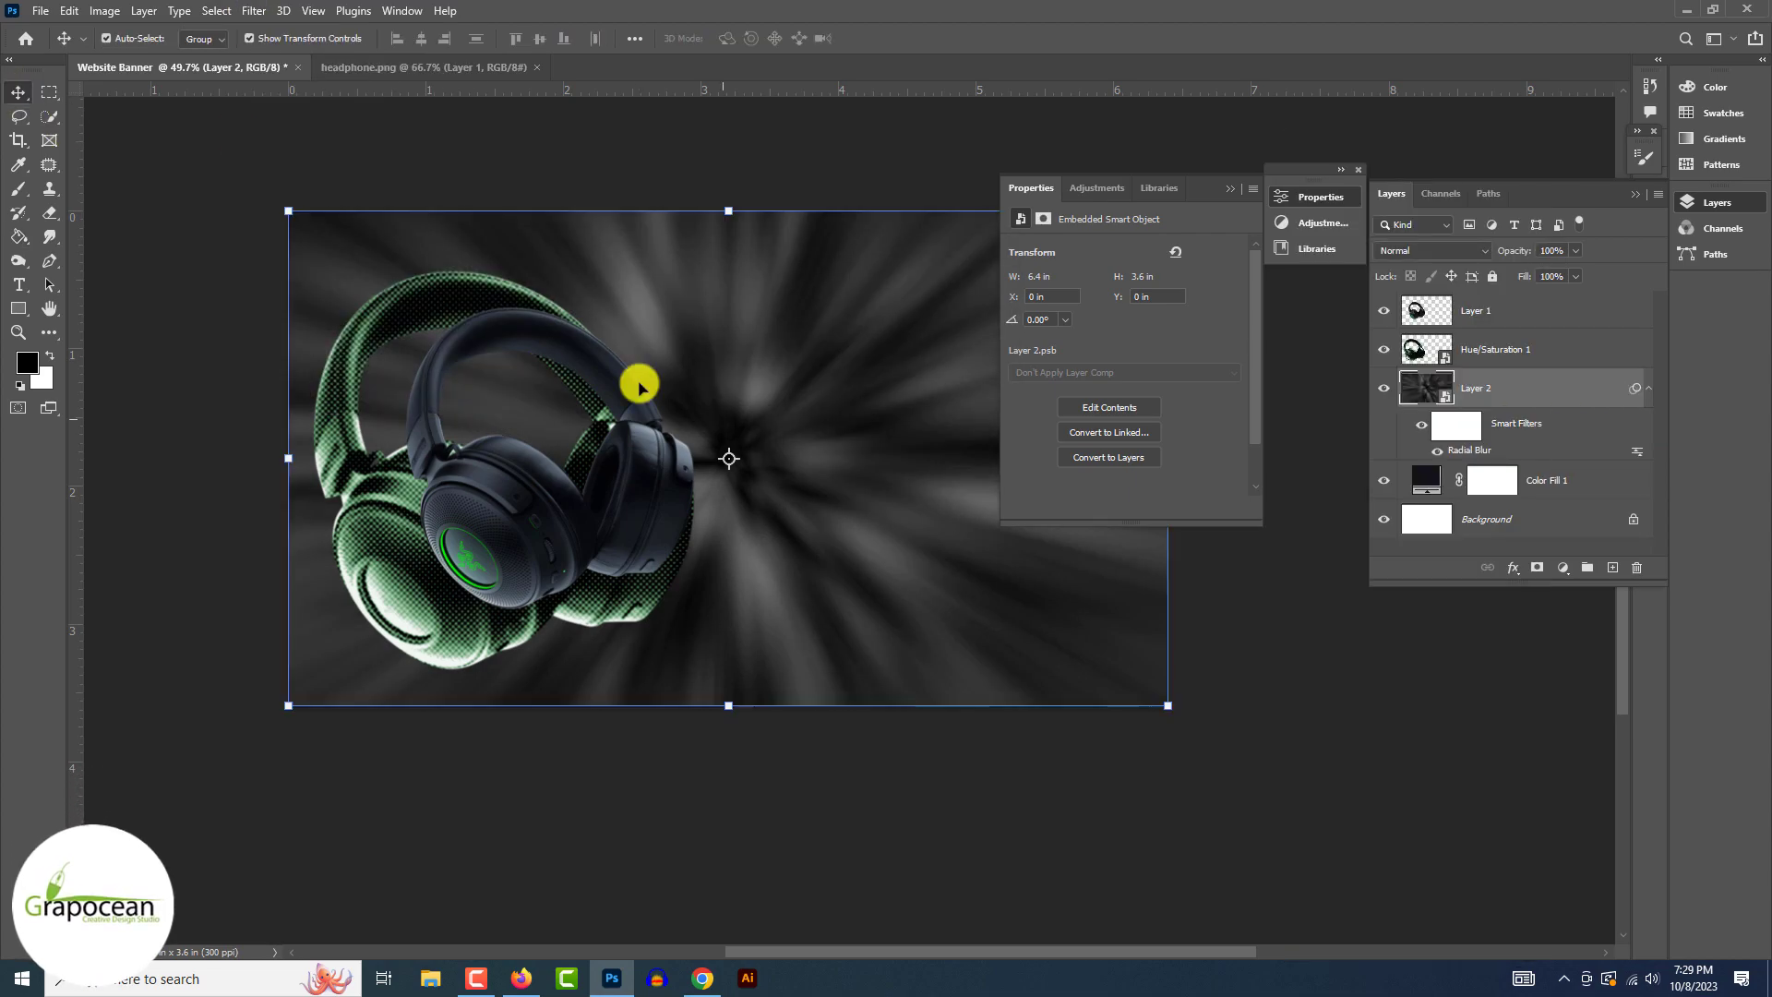
Step: Move the light burst behind the headphones and add a Levels adjustment above it with shadows 34 and midtones 1.65
{"action": "left_click_drag", "start_coordinate": [923, 415], "coordinate": [514, 387]}
{"action": "left_click", "coordinate": [1563, 568]}
{"action": "left_click", "coordinate": [1590, 661]}
{"action": "left_click_drag", "start_coordinate": [1050, 383], "coordinate": [1122, 381]}
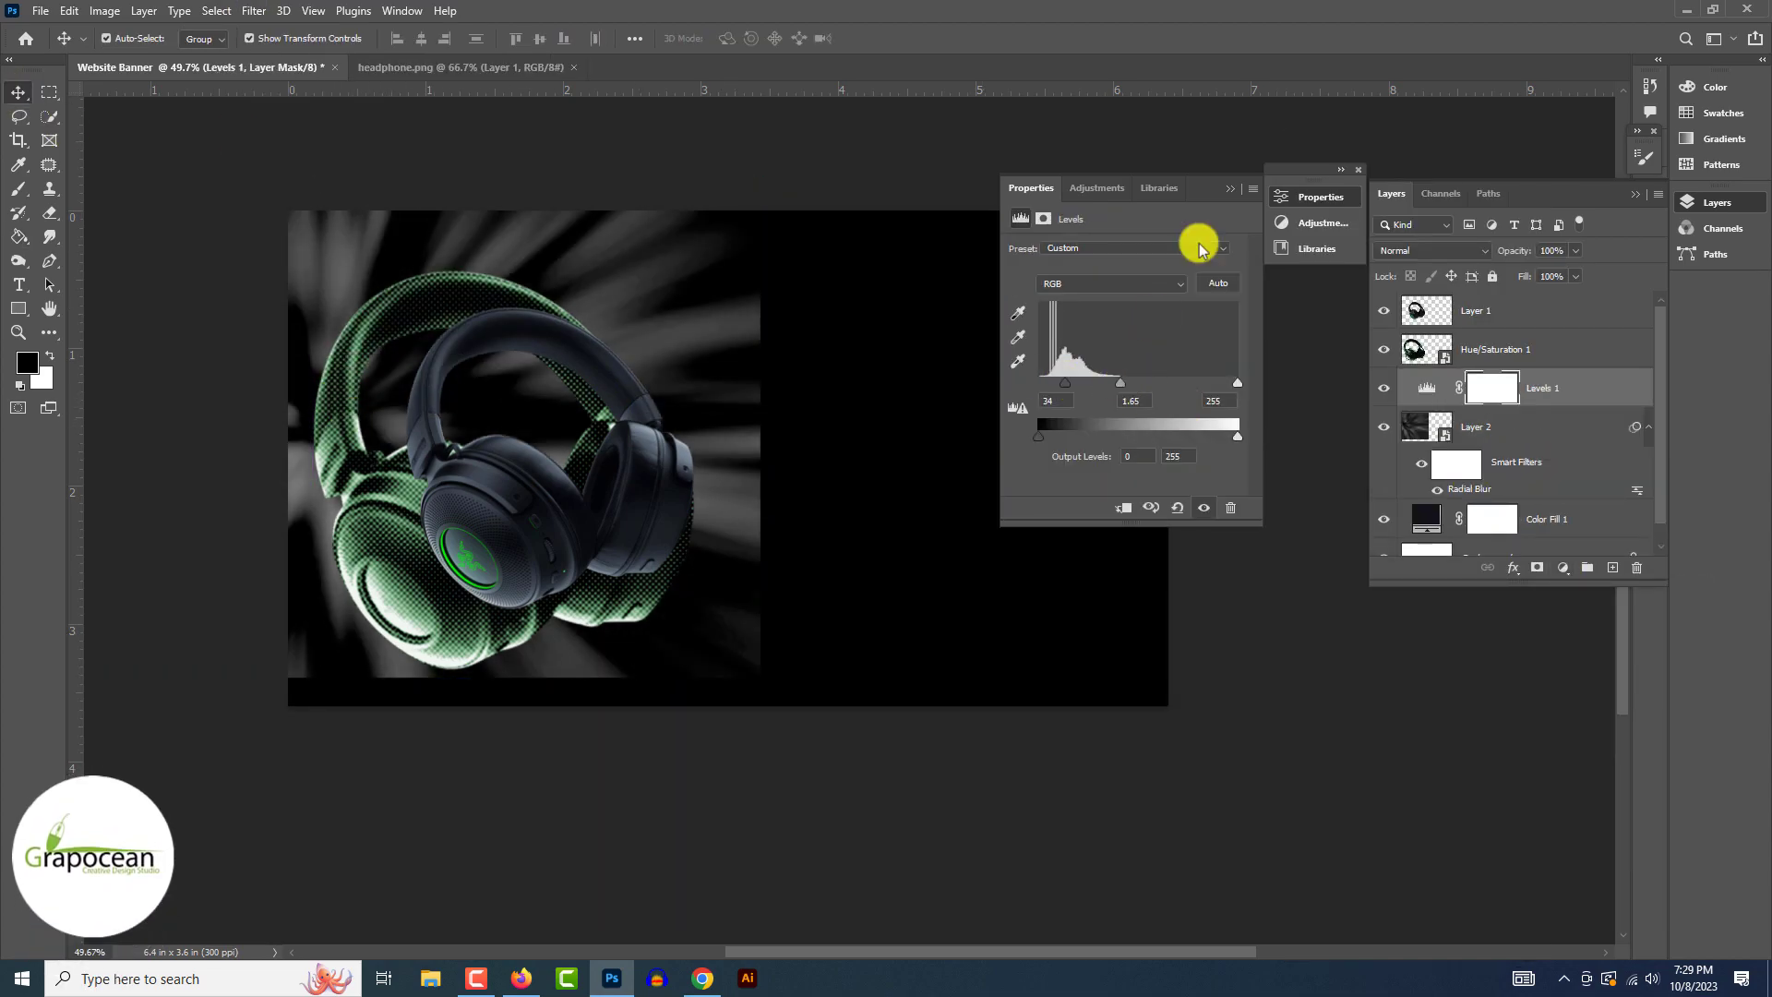
Step: Convert the light burst and its Levels adjustment into one smart object and hide its dark tones with Blend If
{"action": "left_click", "coordinate": [1525, 426], "text": "shift"}
{"action": "right_click", "coordinate": [1526, 426]}
{"action": "left_click", "coordinate": [1353, 371]}
{"action": "right_click", "coordinate": [1542, 388]}
{"action": "left_click", "coordinate": [1357, 144]}
{"action": "left_click_drag", "start_coordinate": [1289, 704], "coordinate": [1523, 703]}
{"action": "left_click", "coordinate": [1680, 419]}
{"action": "left_click", "coordinate": [254, 11]}
{"action": "mouse_move", "coordinate": [267, 247]}
{"action": "left_click", "coordinate": [530, 352]}
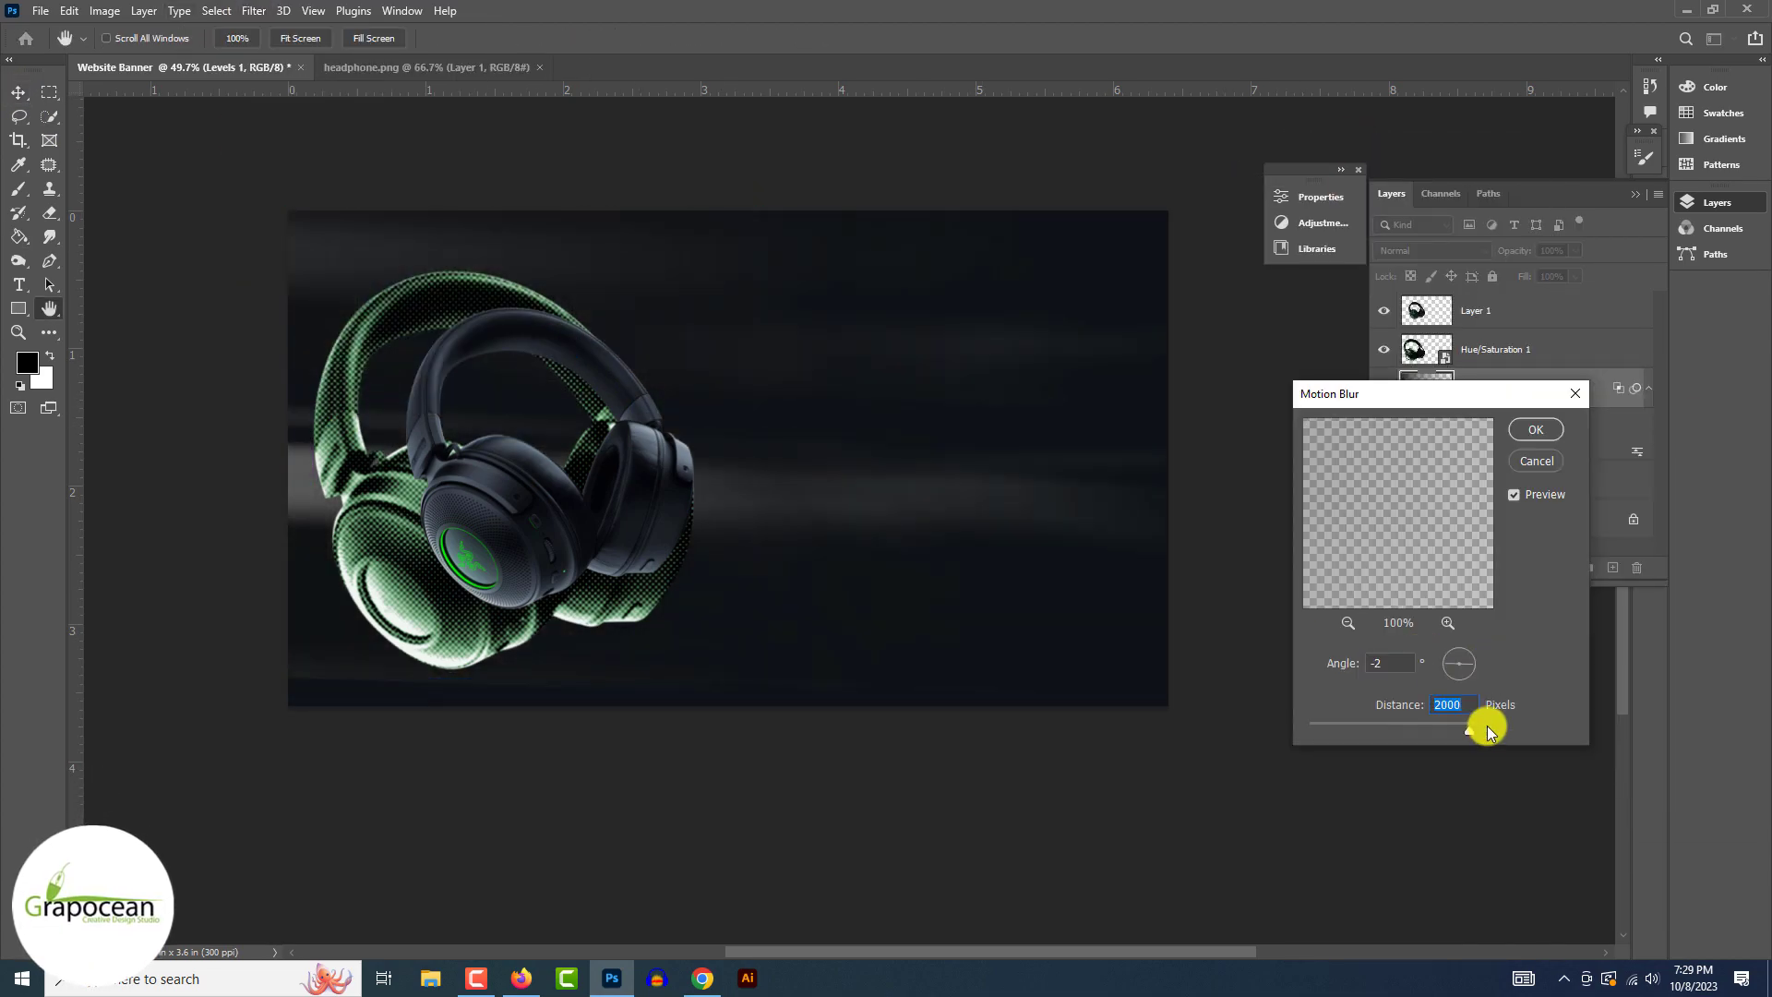
{"action": "left_click", "coordinate": [1536, 459]}
Step: Enlarge the light burst behind the headphones to cover the banner's full height
{"action": "key", "text": "ctrl+t"}
{"action": "key", "text": "Return"}
{"action": "left_click", "coordinate": [827, 775]}
Step: Hide the dark tones of the green halftone headphones with Blend If and convert the layer to a smart object
{"action": "right_click", "coordinate": [1564, 351]}
{"action": "left_click", "coordinate": [1346, 143]}
{"action": "left_click_drag", "start_coordinate": [1289, 704], "coordinate": [1366, 704]}
{"action": "left_click", "coordinate": [1681, 418]}
{"action": "right_click", "coordinate": [1563, 354]}
{"action": "left_click", "coordinate": [1366, 350]}
Step: Try two other blend modes on the halftone headphones layer and set it back to Normal
{"action": "left_click", "coordinate": [1422, 250]}
{"action": "left_click", "coordinate": [1397, 515]}
{"action": "left_click", "coordinate": [1451, 253]}
{"action": "left_click", "coordinate": [1398, 501]}
{"action": "left_click", "coordinate": [1456, 253]}
{"action": "left_click", "coordinate": [1391, 266]}
Step: Duplicate the halftone headphones layer and tint it bright green with a clipped, colorized Hue/Saturation adjustment
{"action": "key", "text": "ctrl+j"}
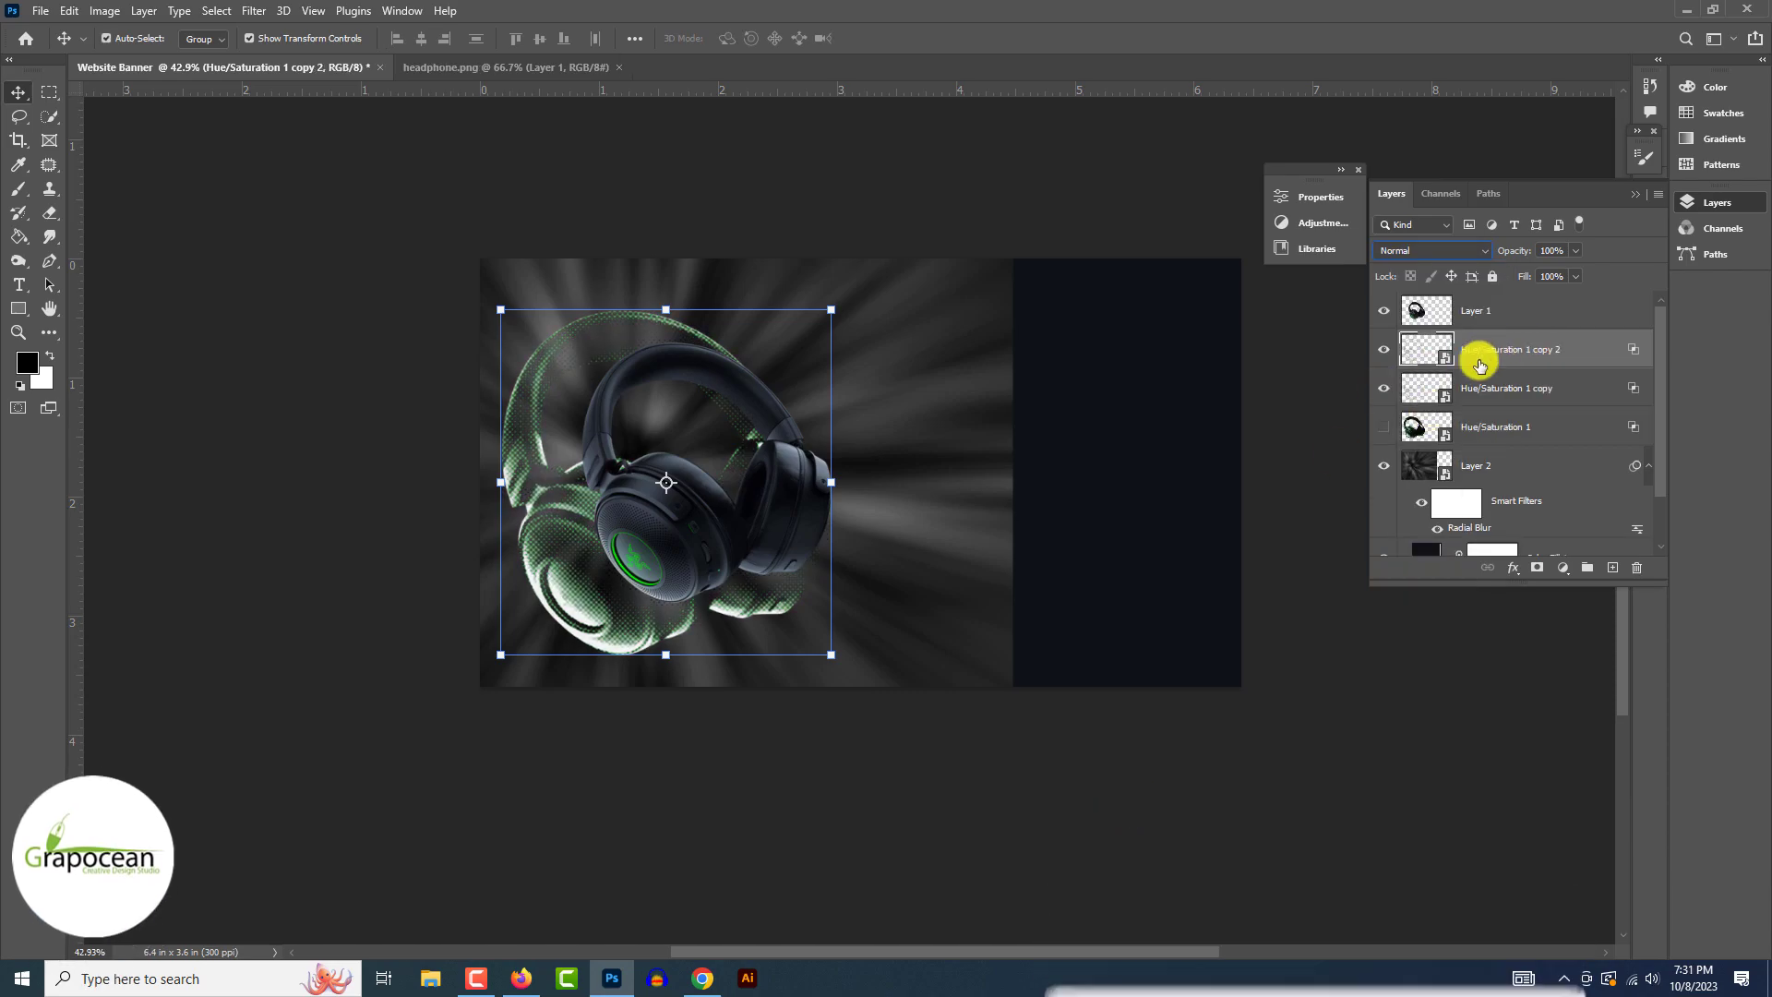
{"action": "double_click", "coordinate": [1586, 351]}
{"action": "left_click", "coordinate": [1090, 683]}
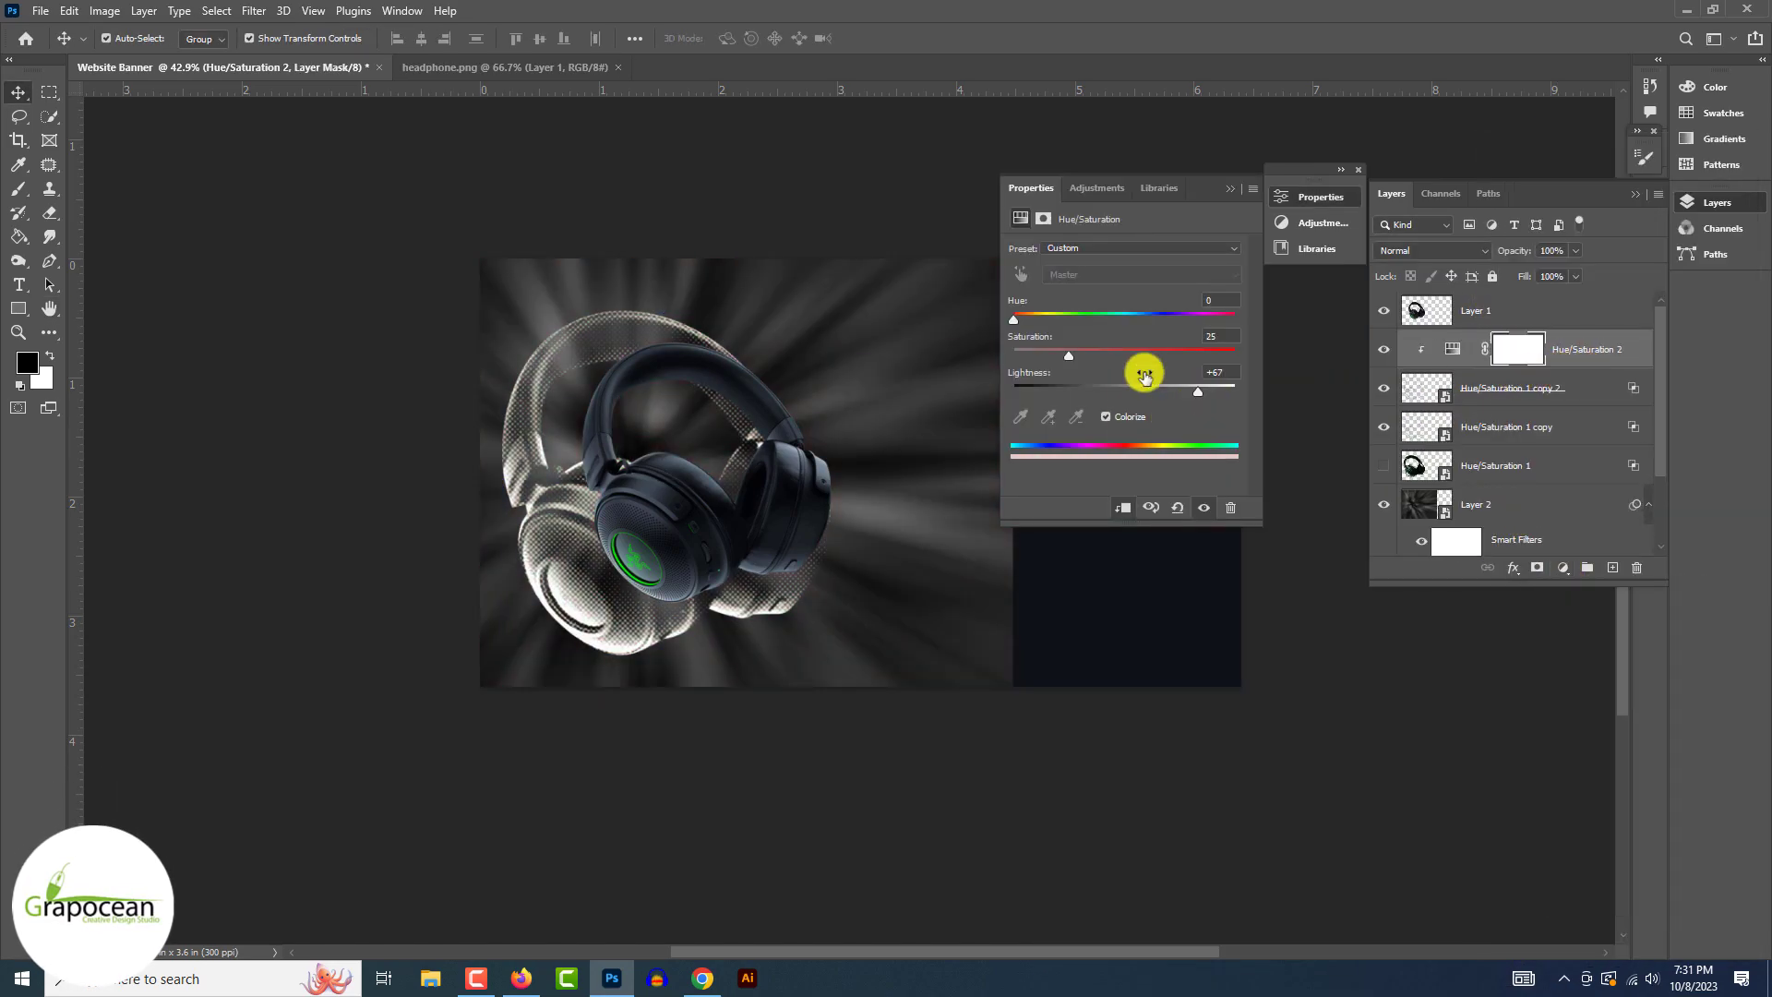
{"action": "left_click_drag", "start_coordinate": [1143, 367], "coordinate": [1099, 395]}
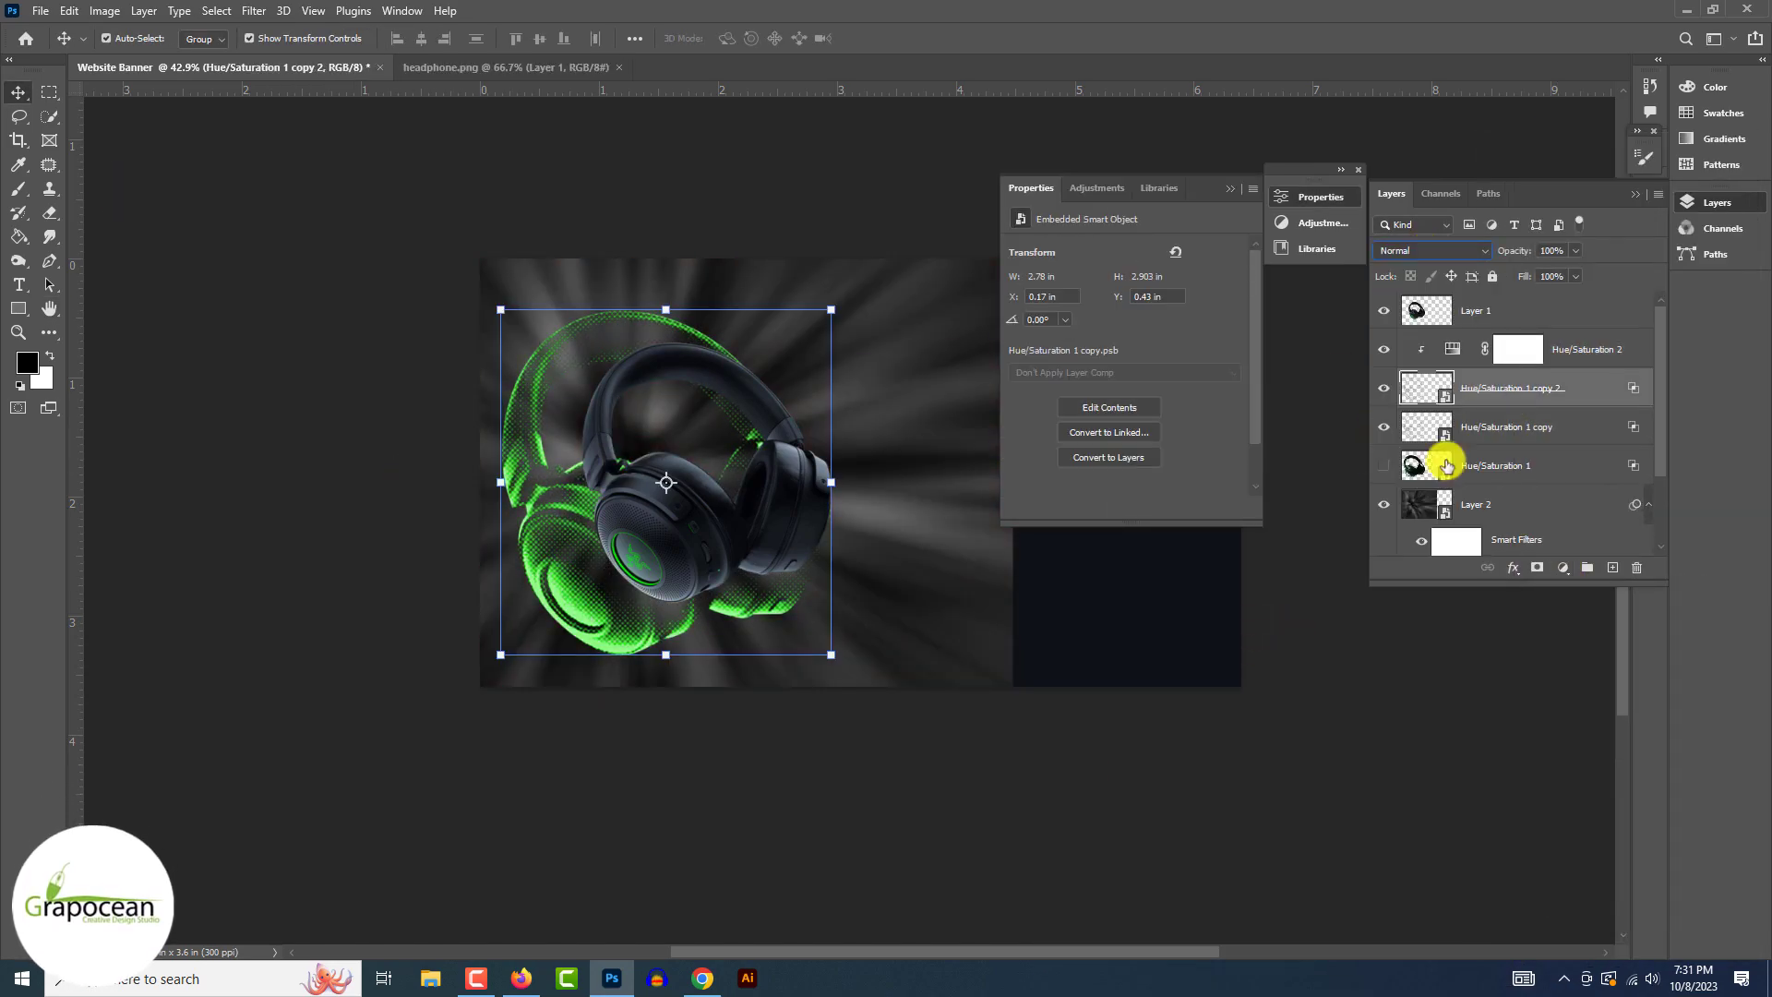
Step: Apply Radial Blur as a smart filter to the bright green halftone copy and duplicate the blurred layer
{"action": "left_click", "coordinate": [254, 10]}
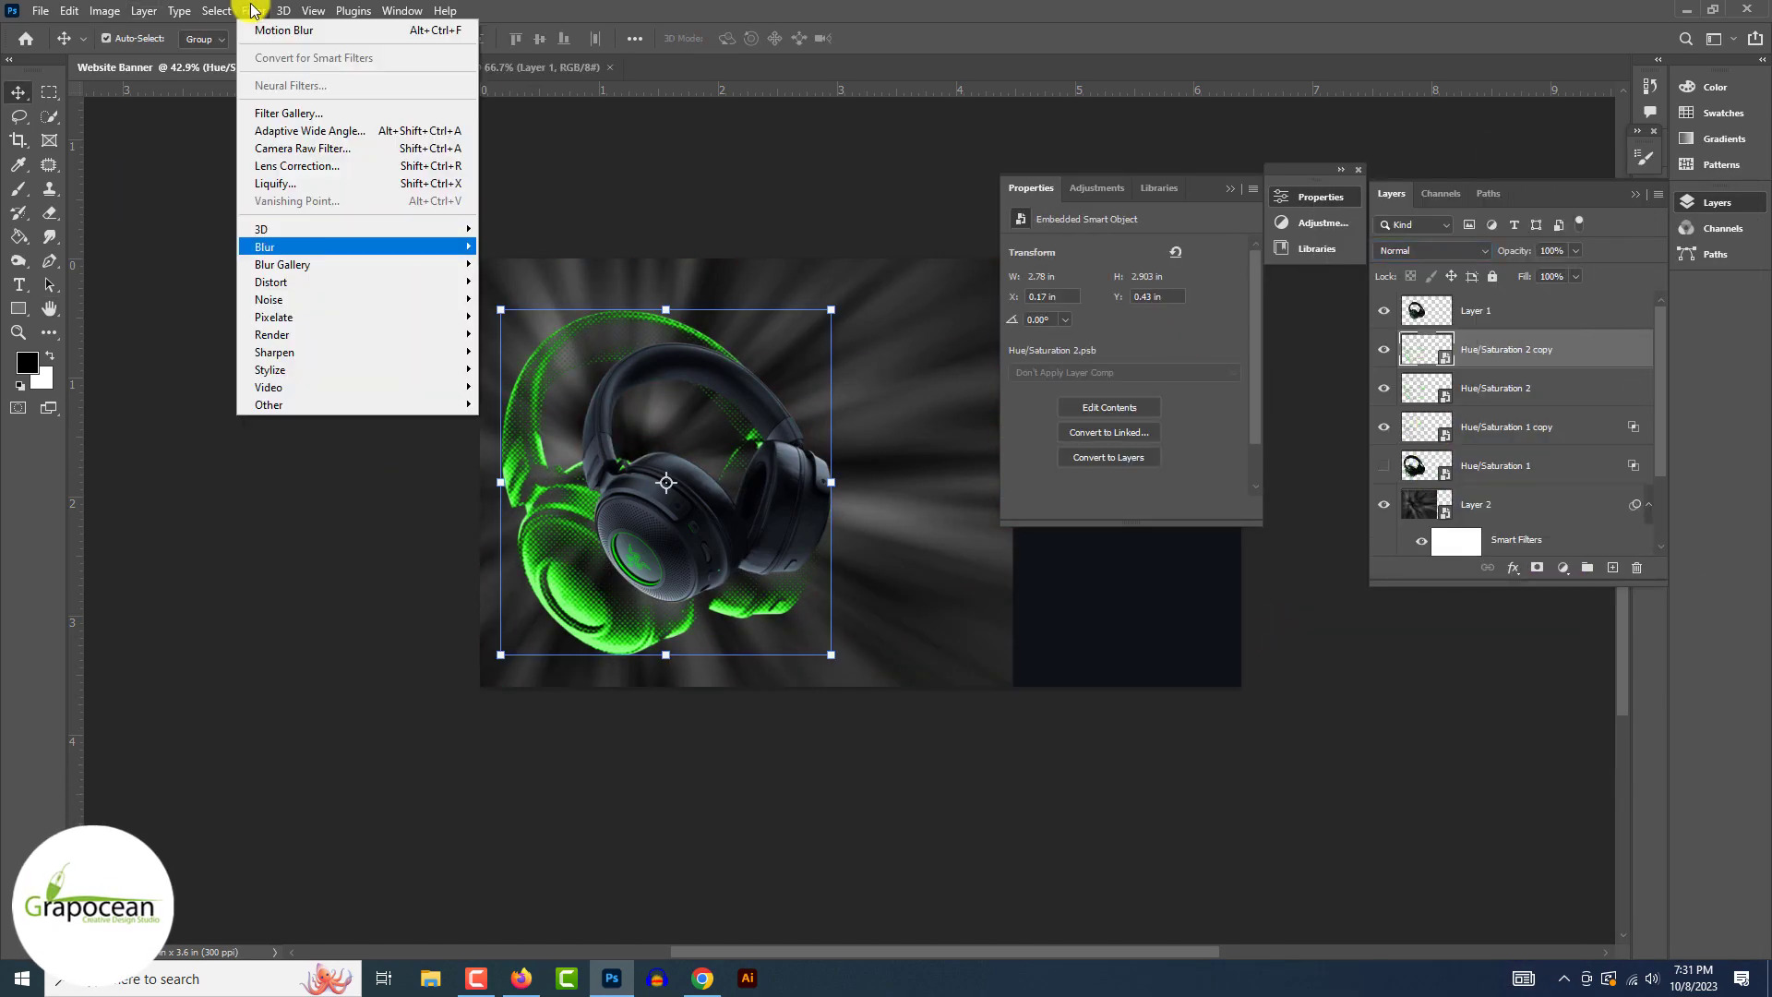
{"action": "left_click", "coordinate": [277, 28]}
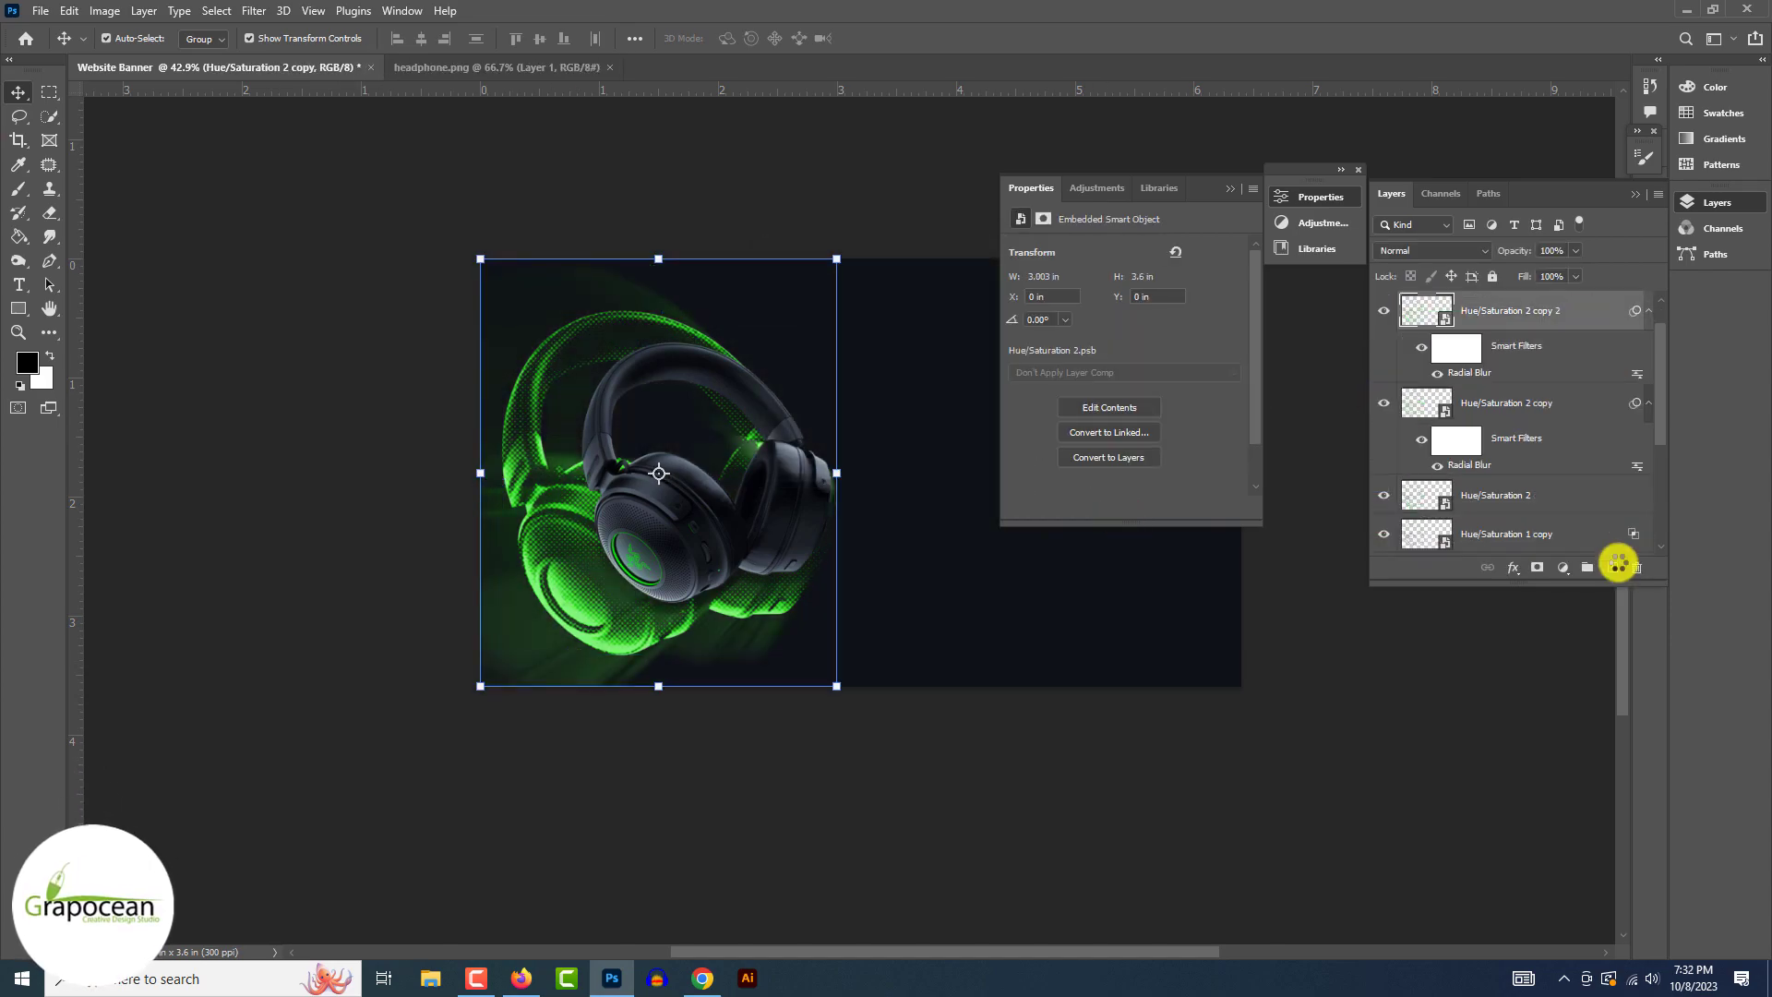
{"action": "double_click", "coordinate": [1617, 566]}
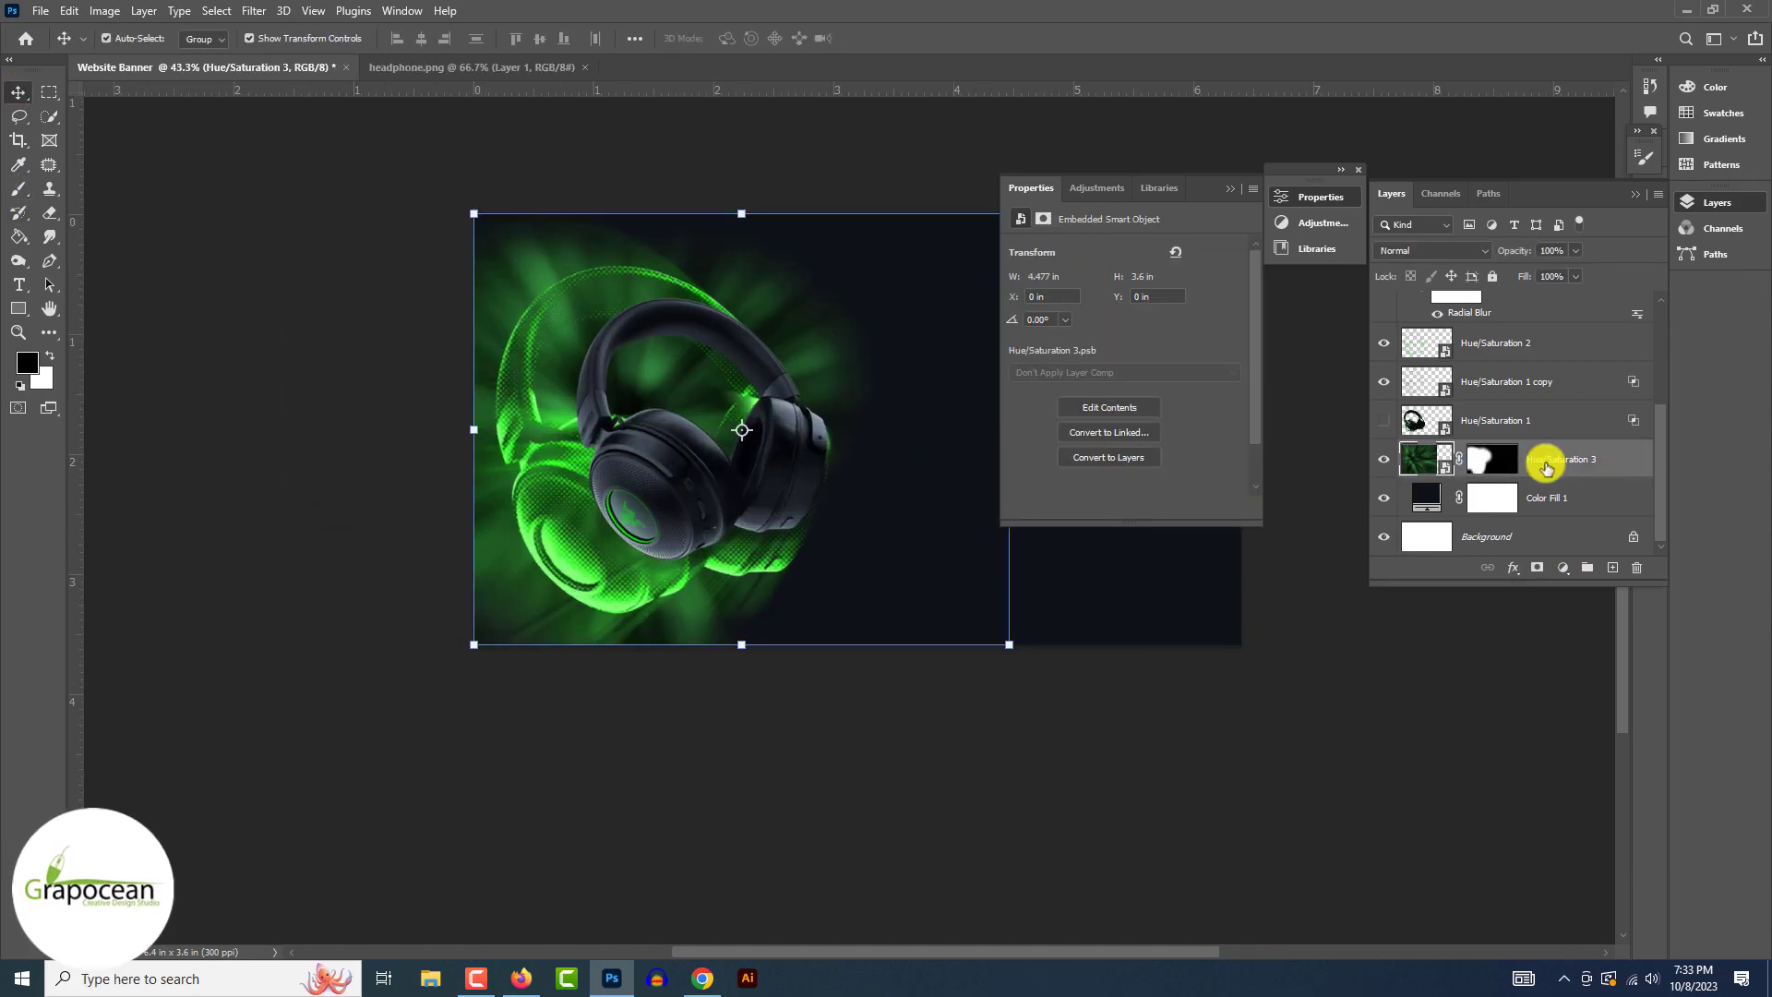
Step: Duplicate the green light burst in Linear Dodge (Add) mode, enlarge it to about 170% and reposition it behind the headphones
{"action": "double_click", "coordinate": [1622, 478]}
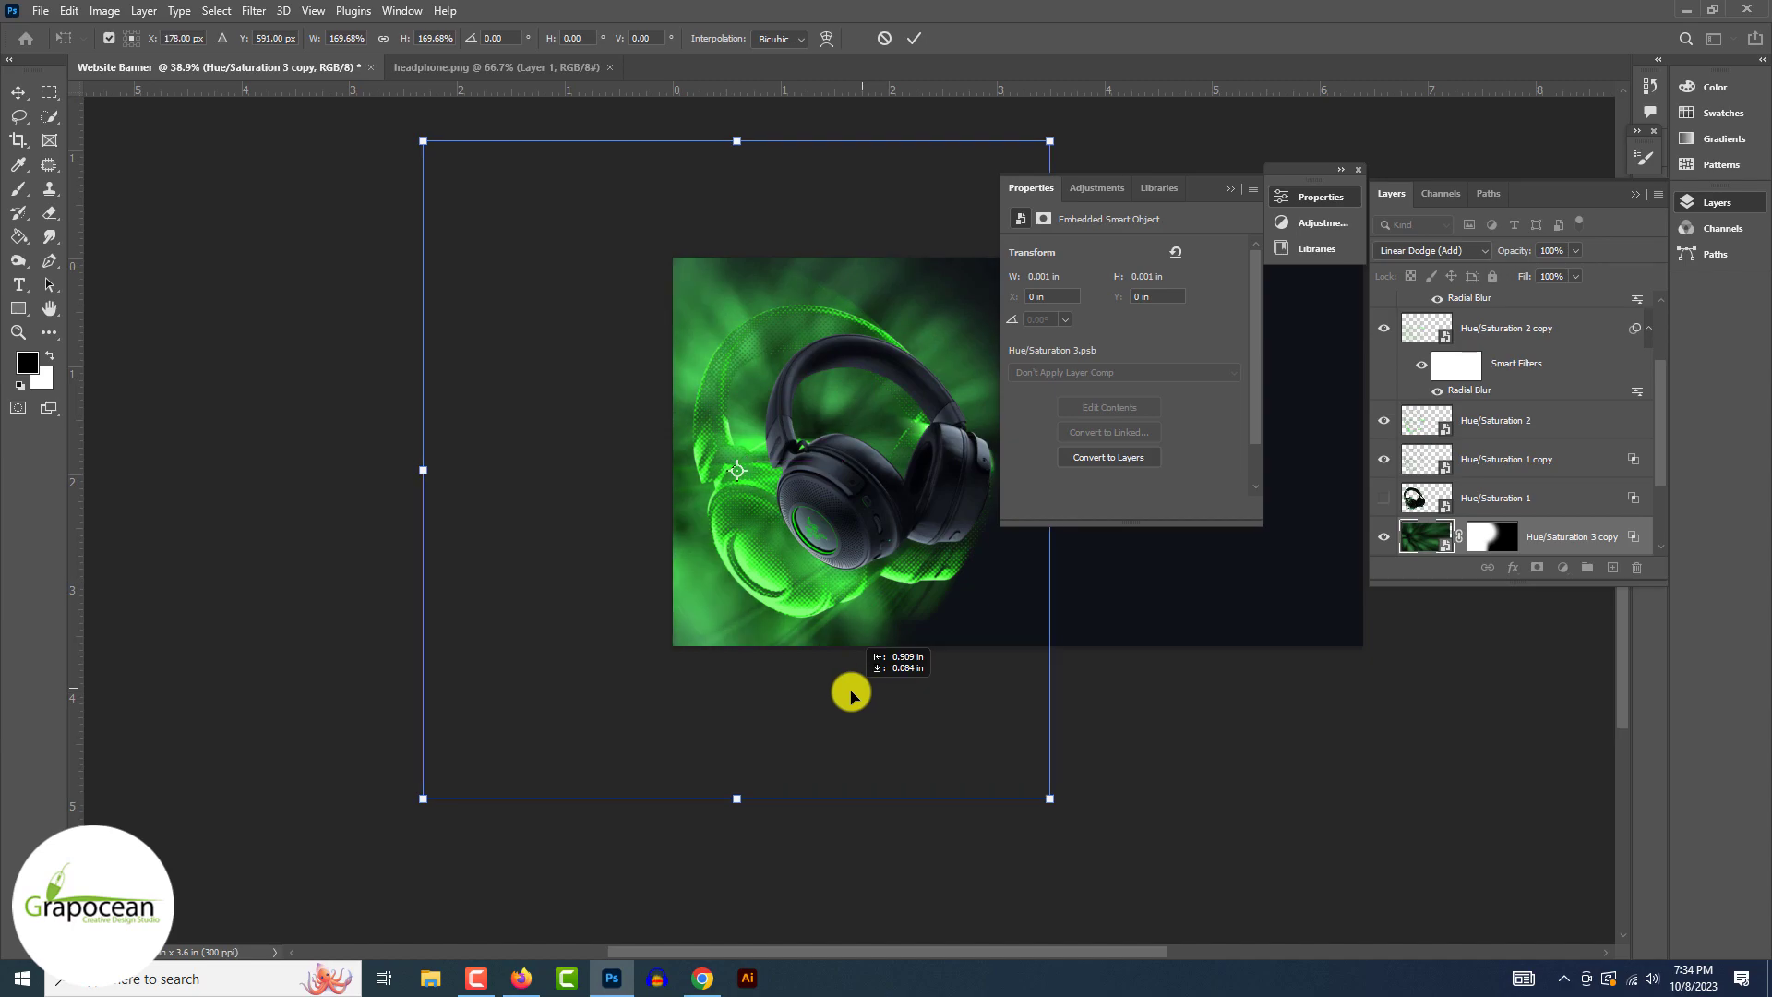
{"action": "left_click_drag", "start_coordinate": [850, 692], "coordinate": [1135, 752]}
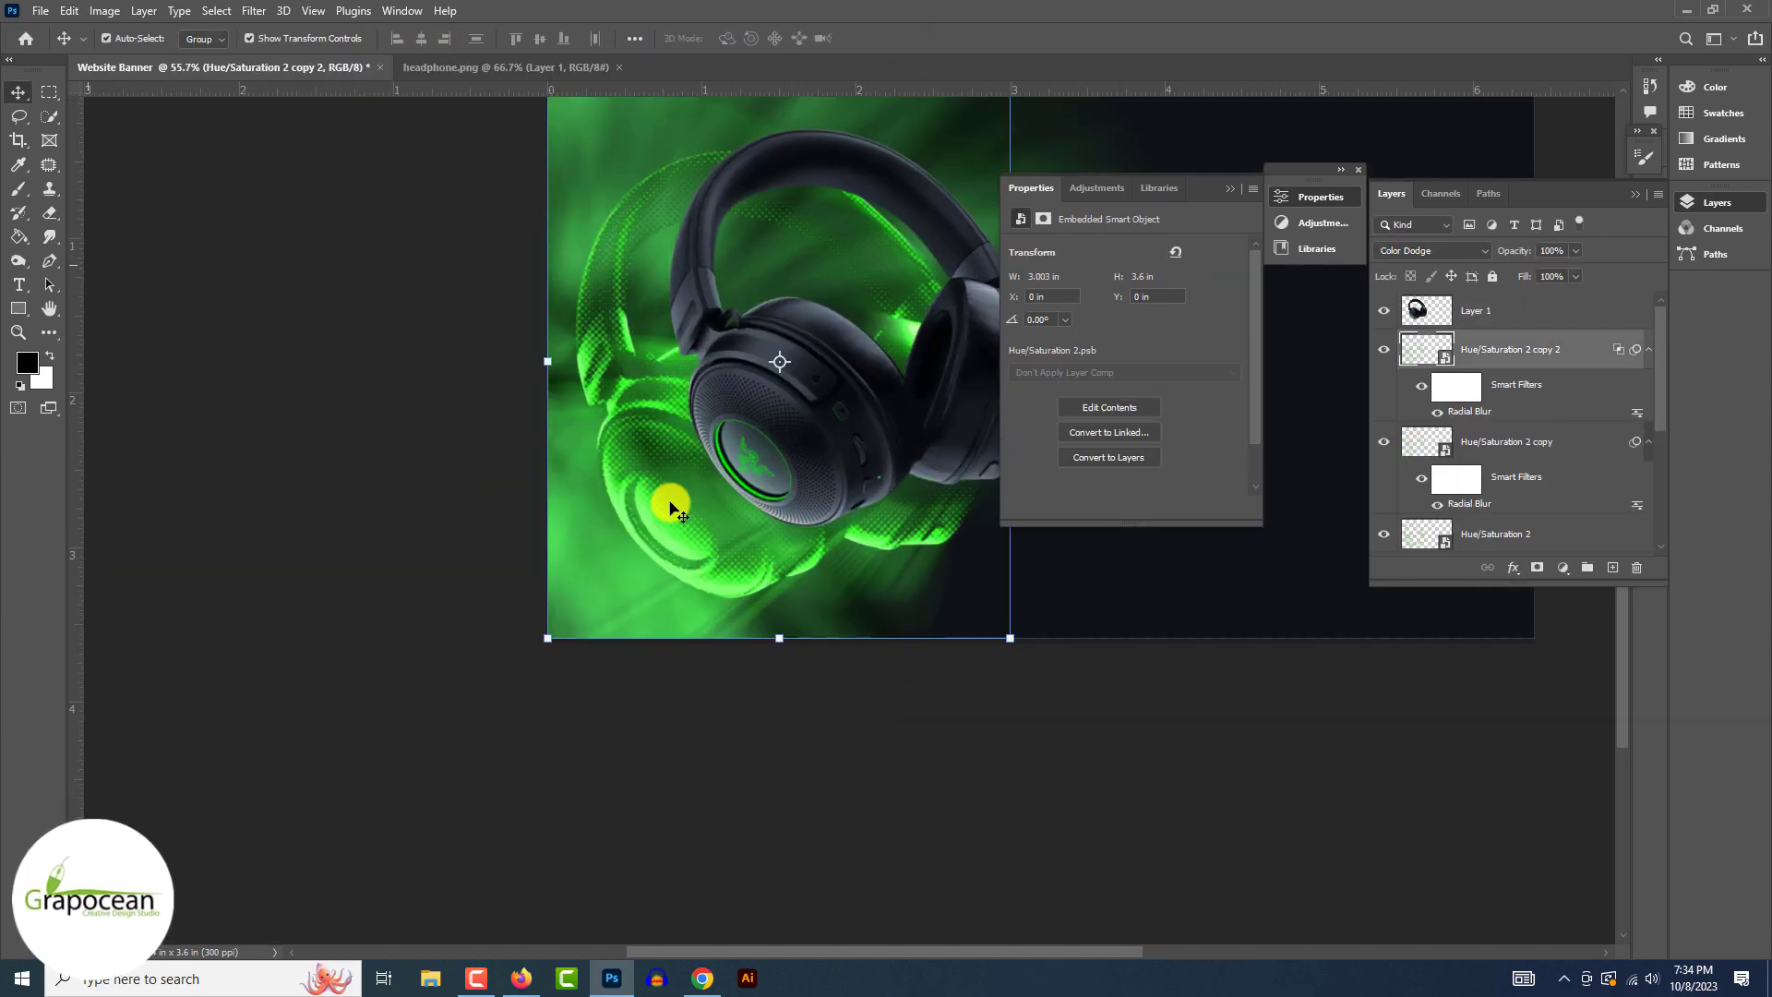
{"action": "left_click", "coordinate": [19, 118]}
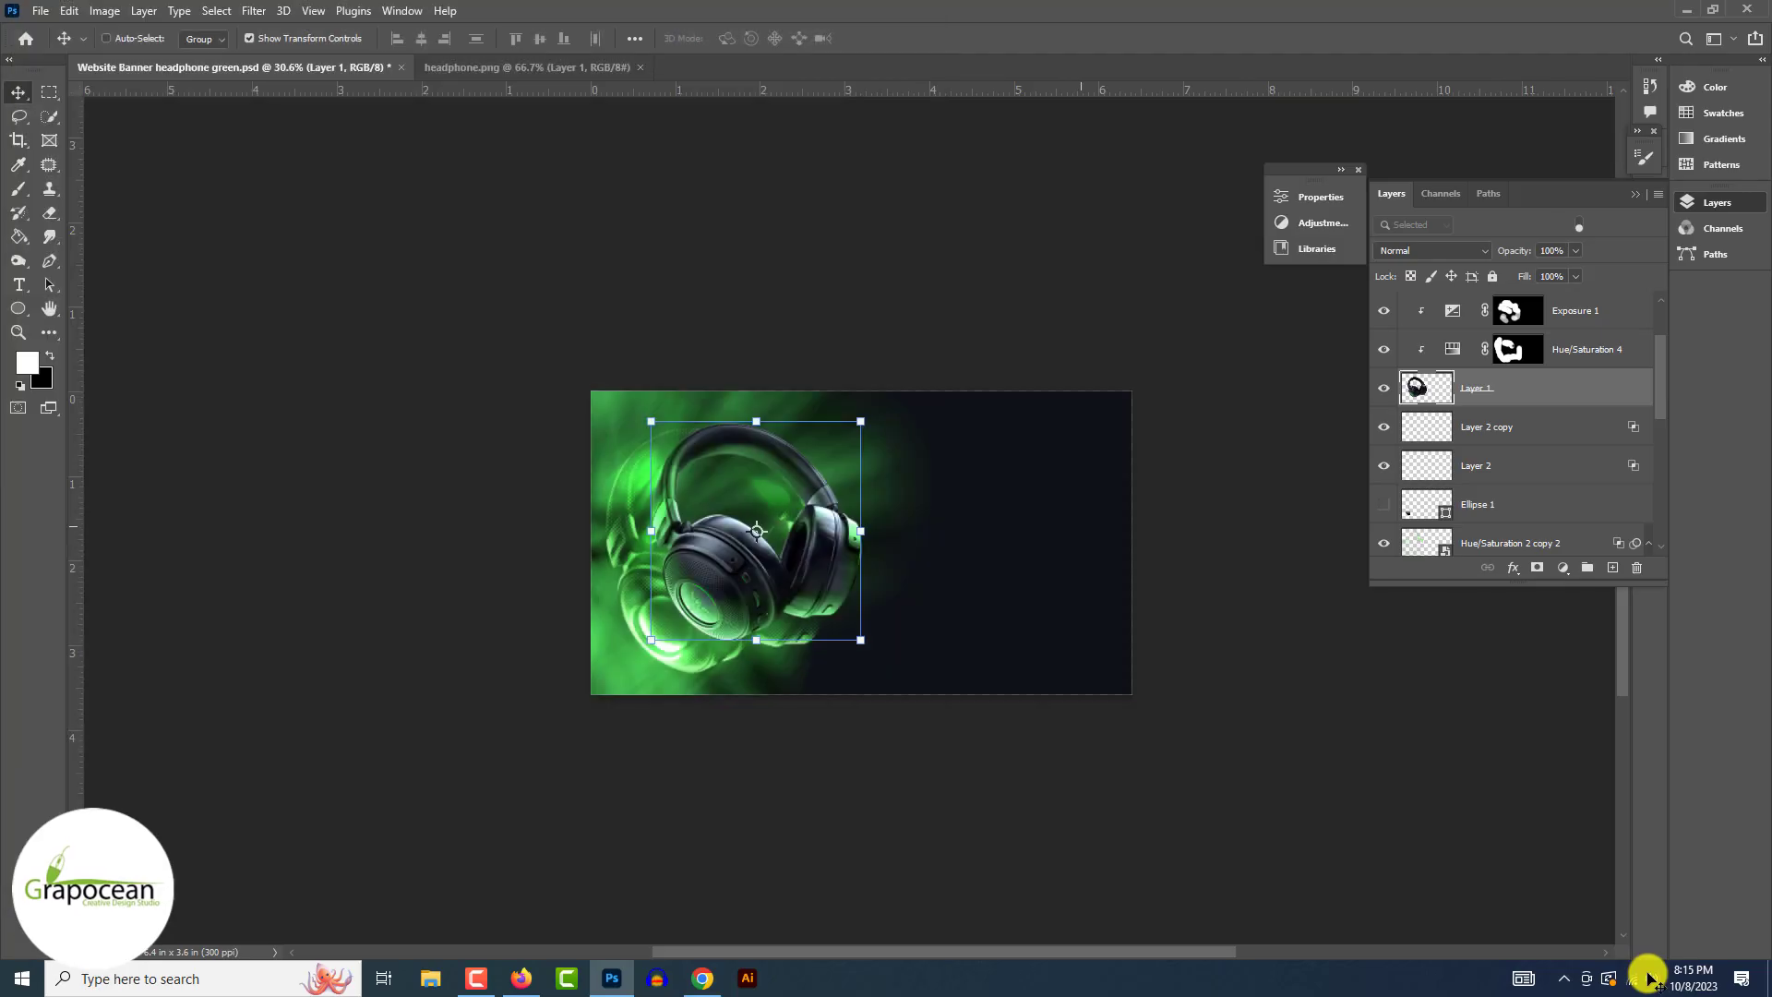
Step: Refine the halftone headphones layer with its Camera Raw Filter and a clipped, masked Exposure adjustment
{"action": "left_click", "coordinate": [764, 538]}
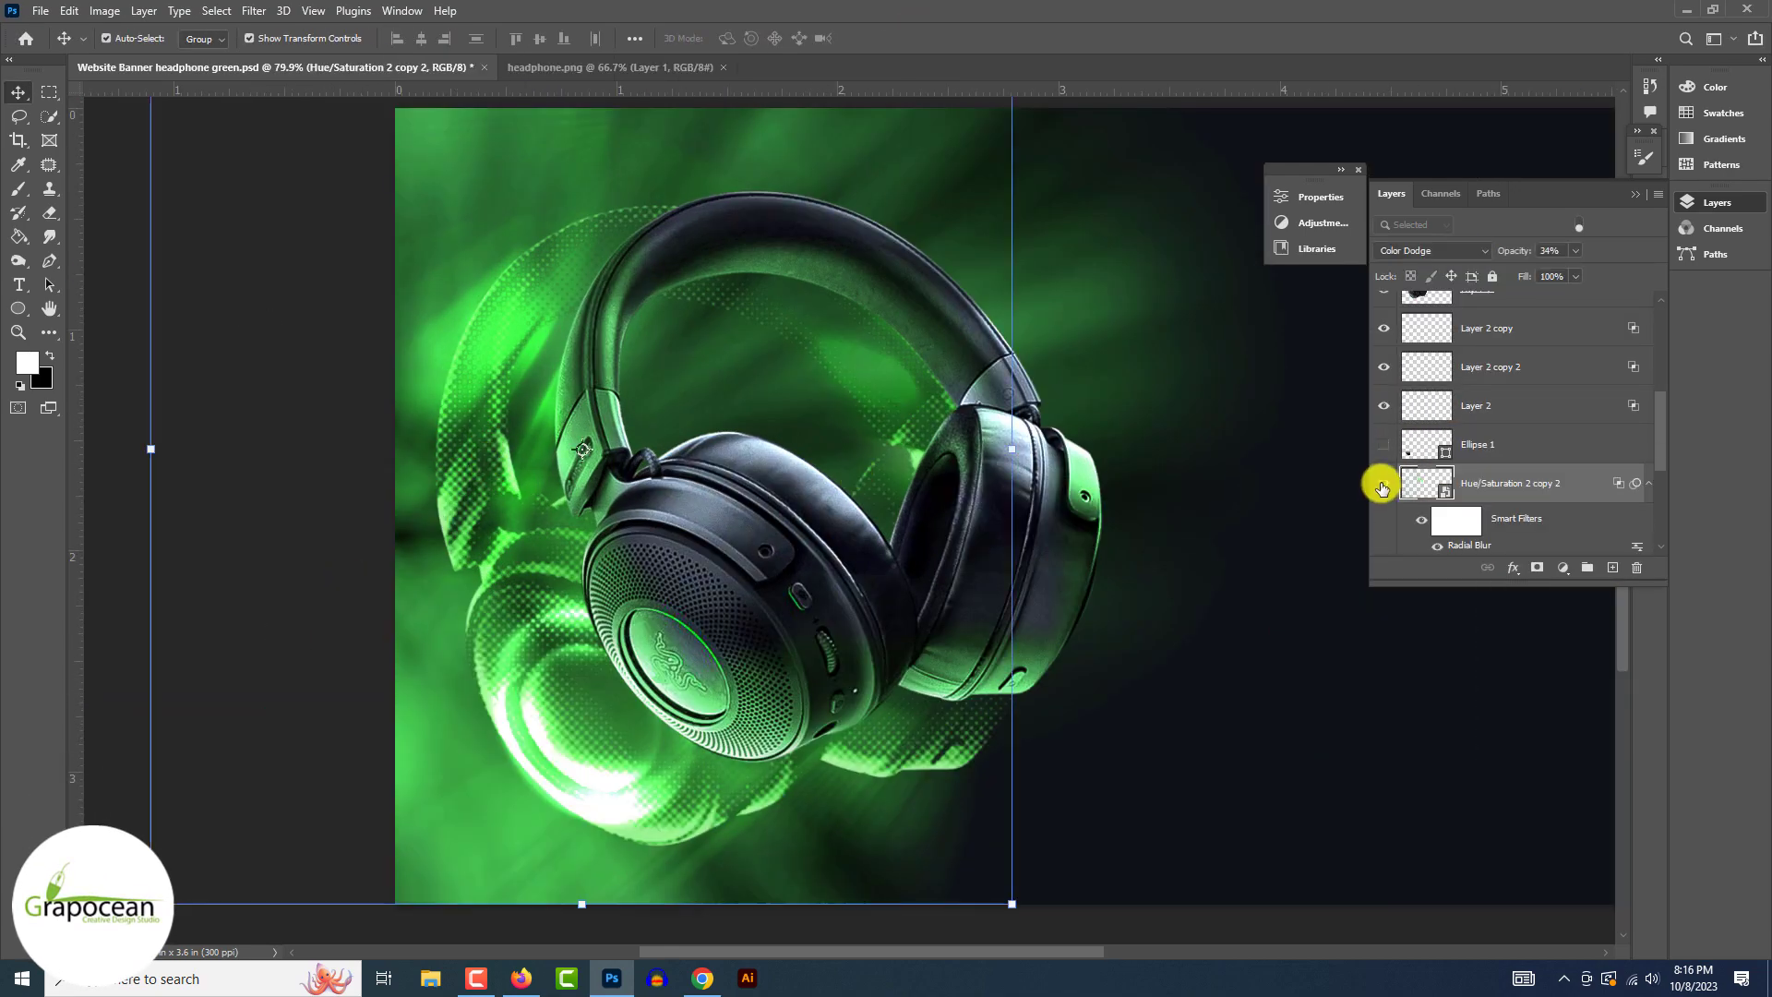
{"action": "scroll", "coordinate": [1394, 466], "scroll_direction": "down", "scroll_amount": 1}
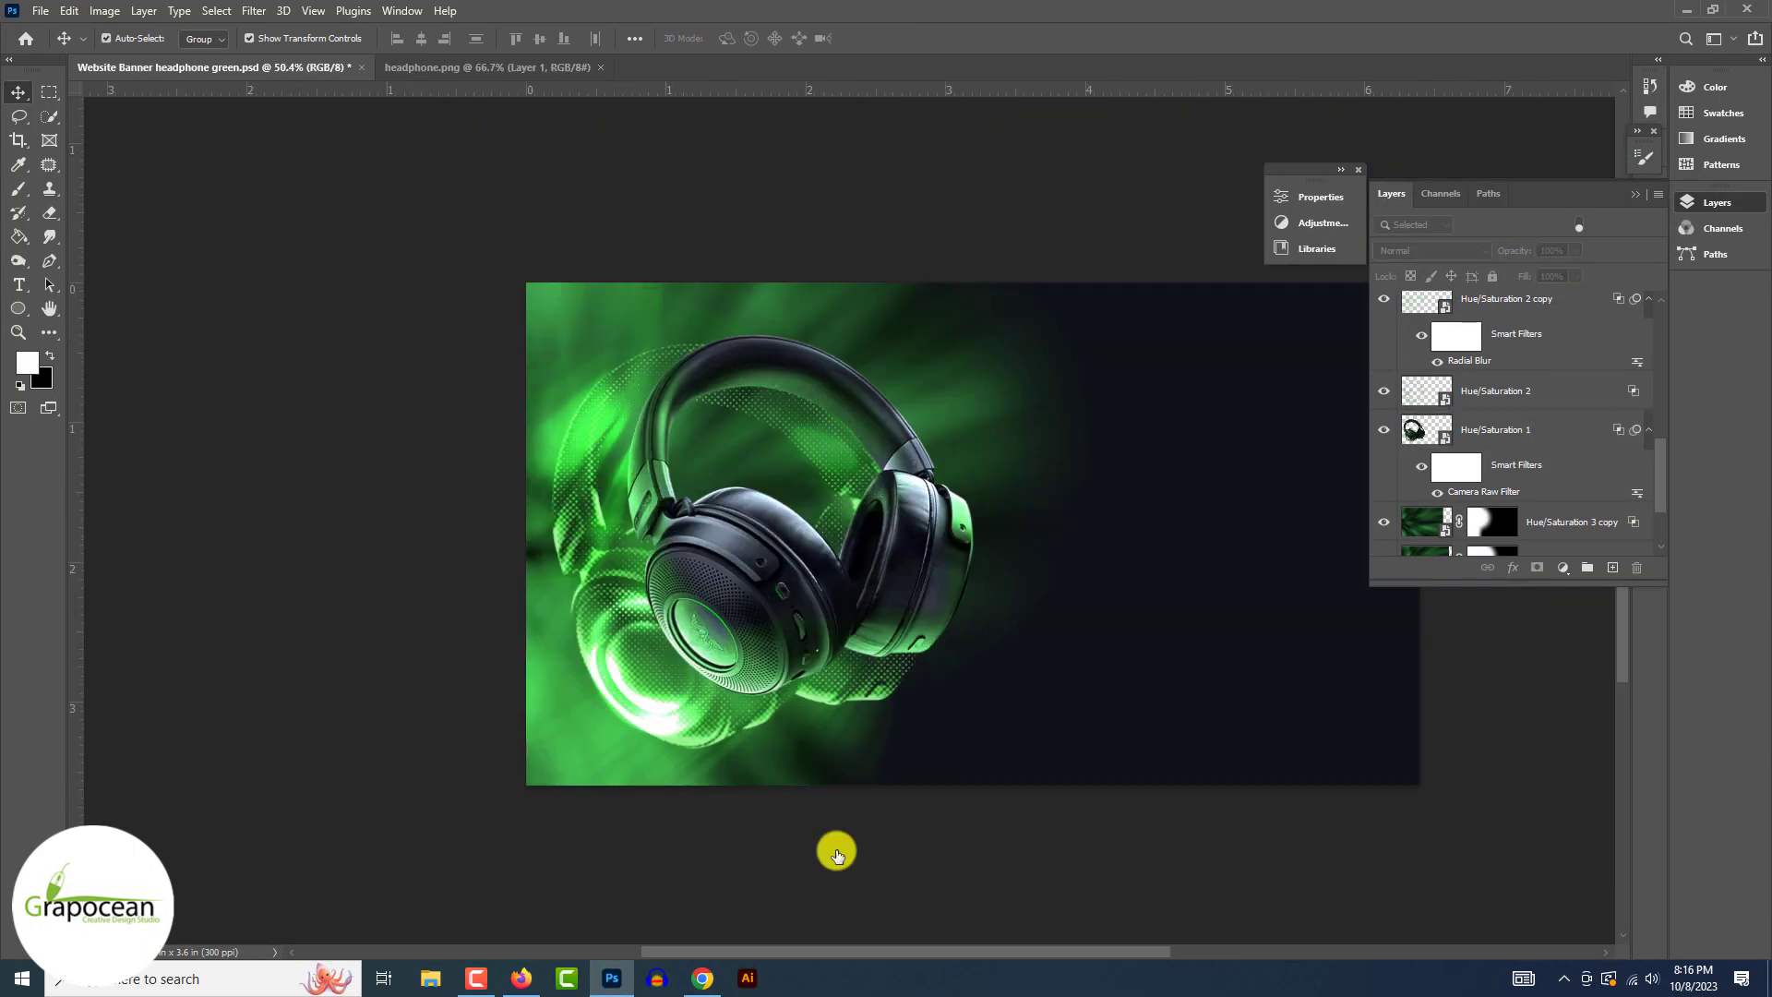
{"action": "double_click", "coordinate": [1505, 492]}
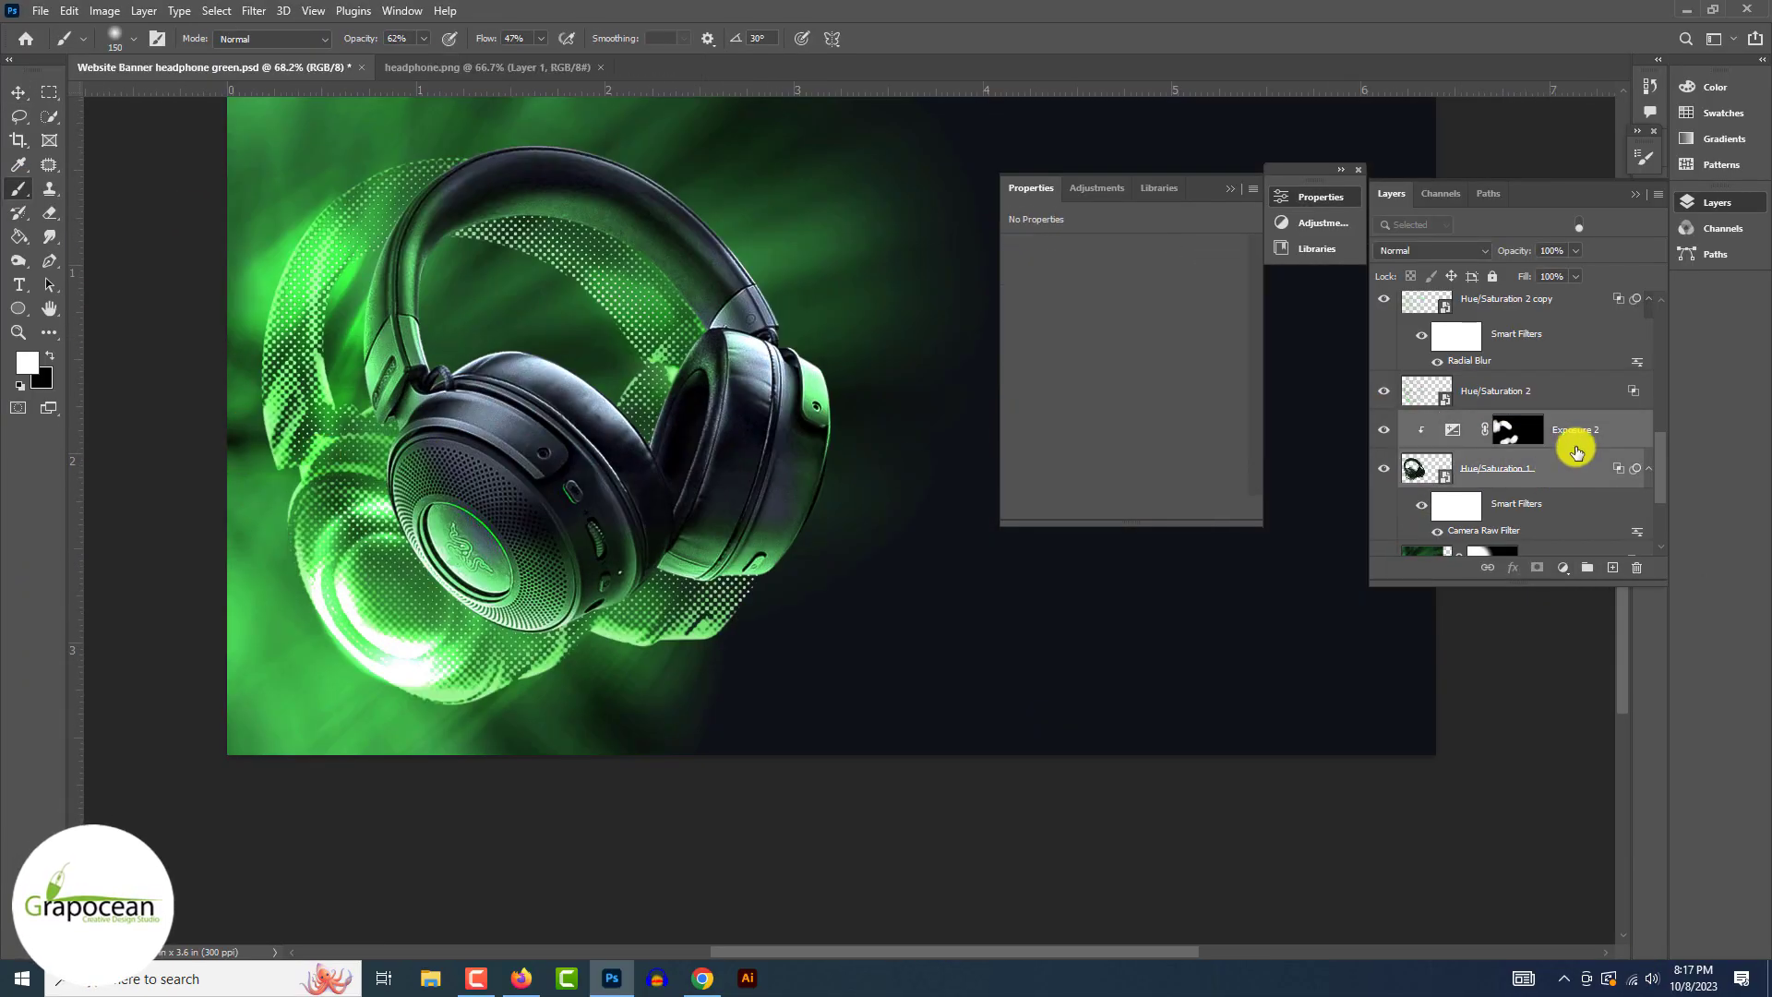
{"action": "double_click", "coordinate": [1570, 462]}
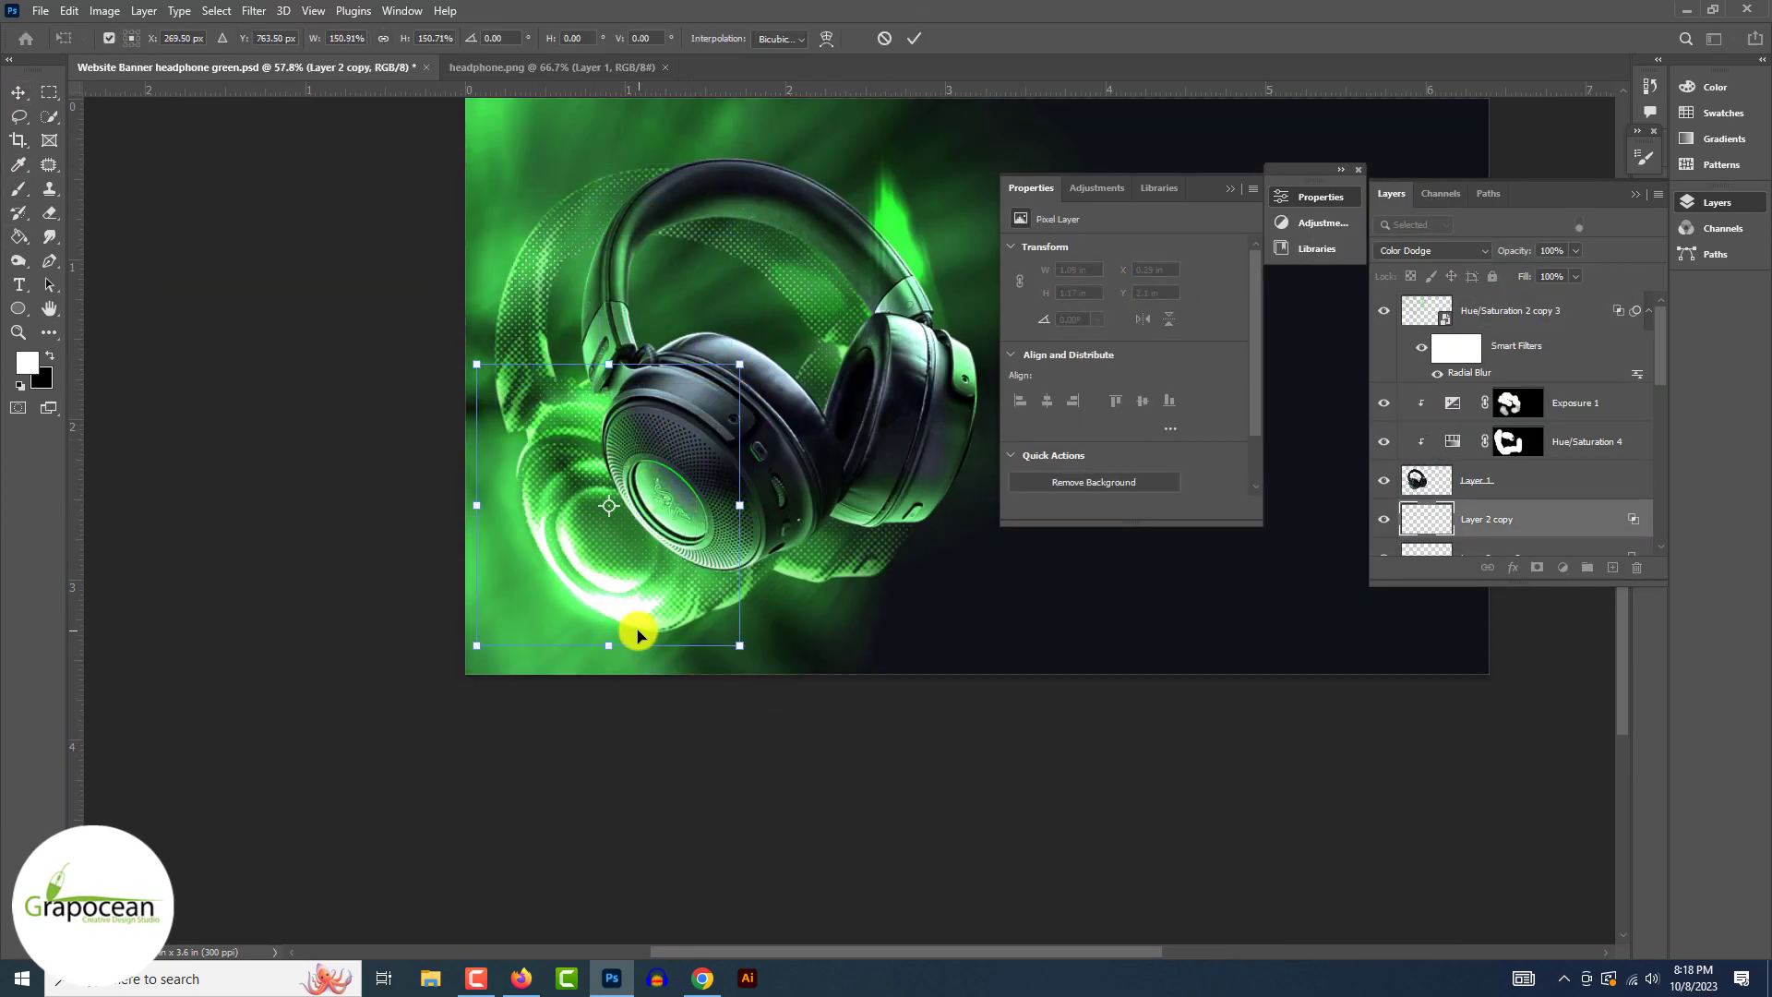
Step: Enlarge the Color Dodge glow on the halftone ear cup to about 151% and change the painted highlight layer's blend mode
{"action": "key", "text": "Return"}
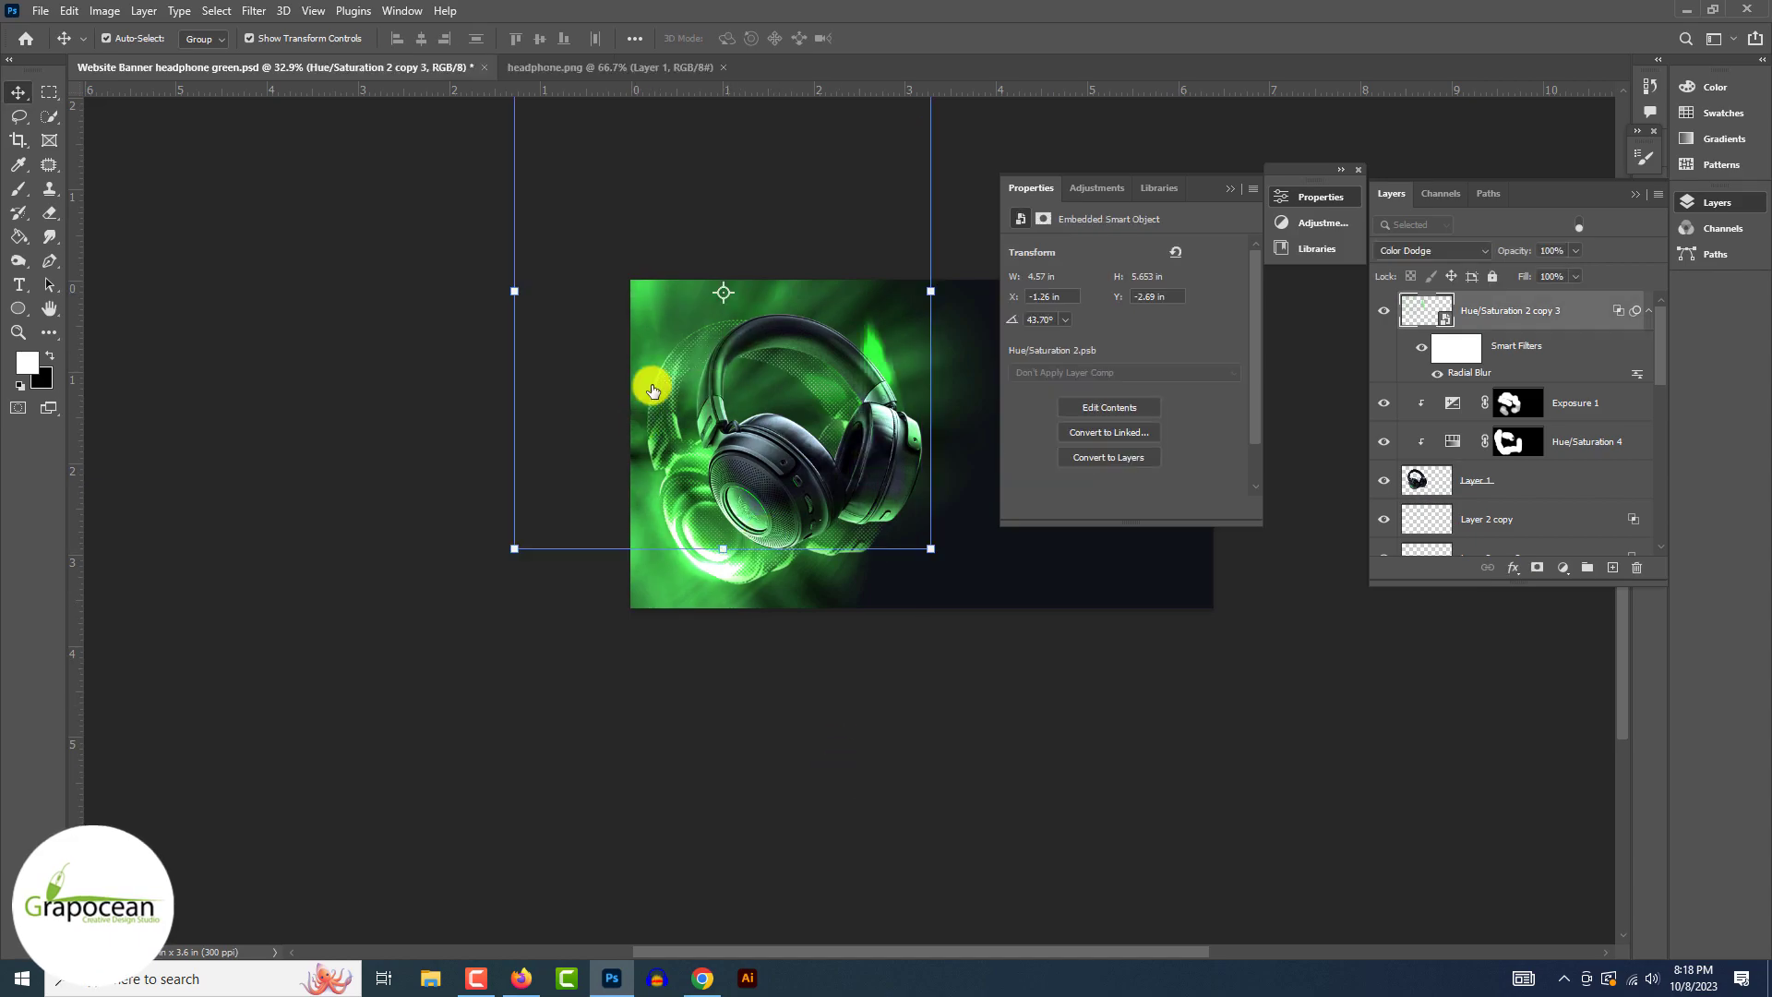
{"action": "scroll", "coordinate": [1380, 436], "scroll_direction": "down", "scroll_amount": 5}
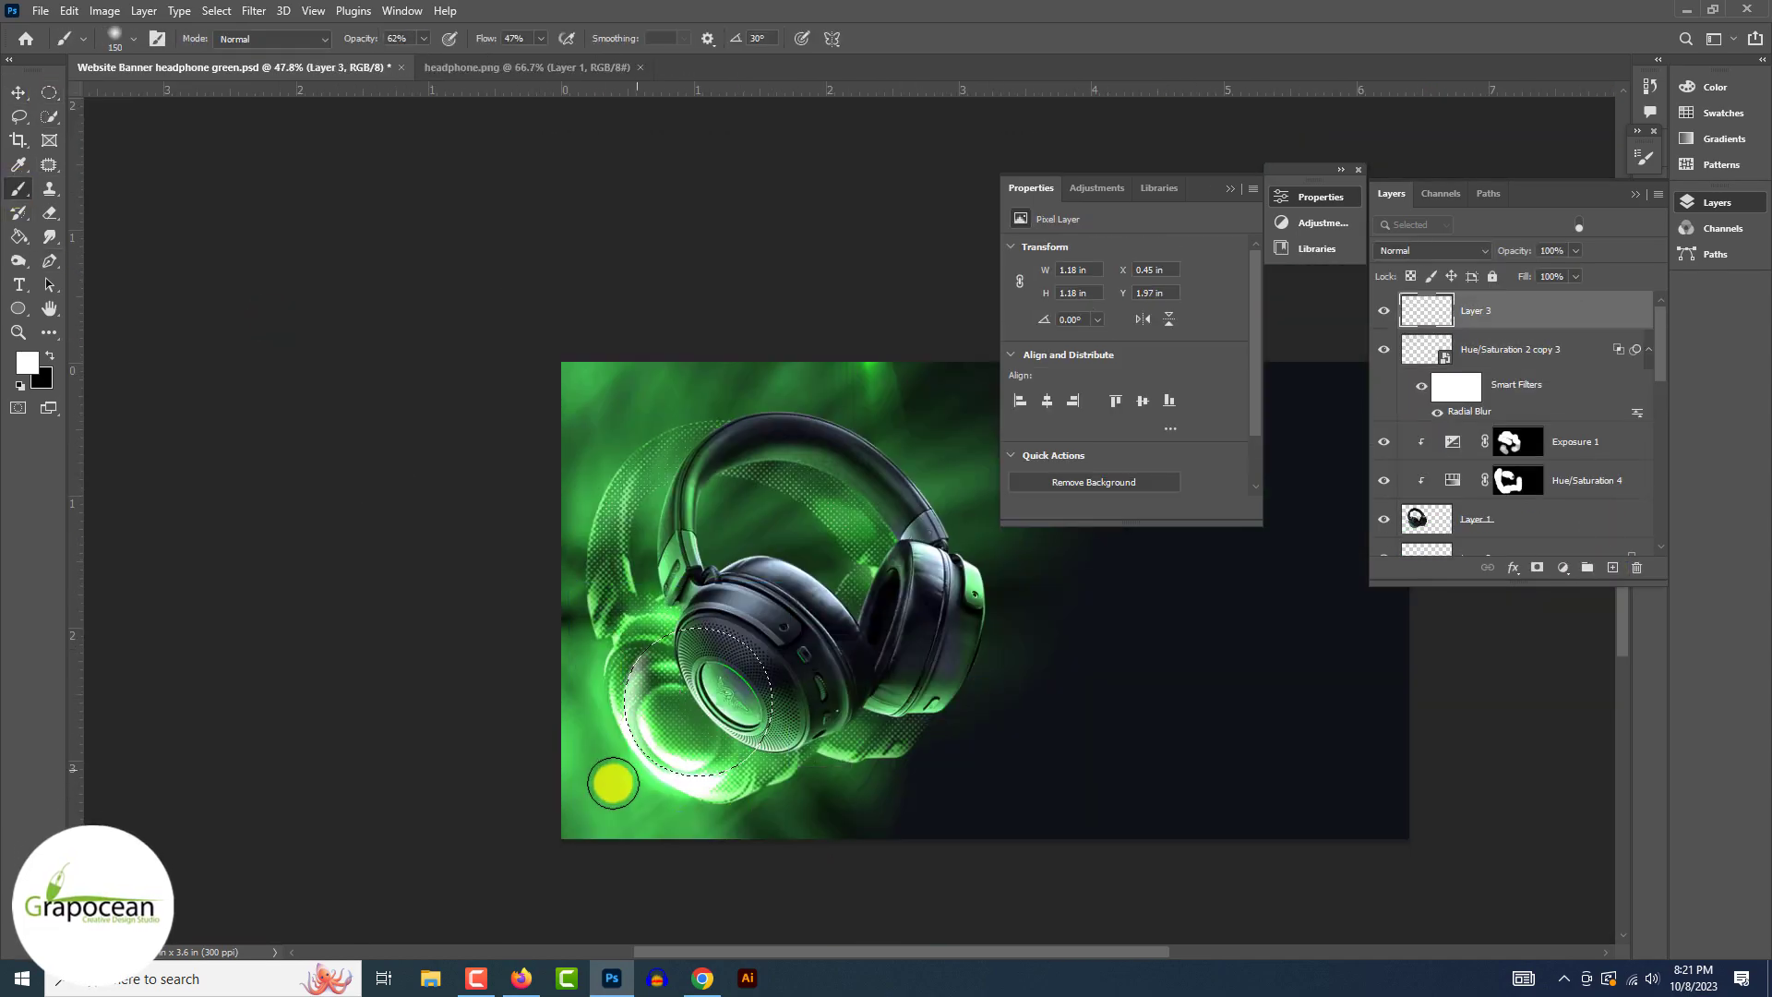
{"action": "left_click", "coordinate": [1433, 250]}
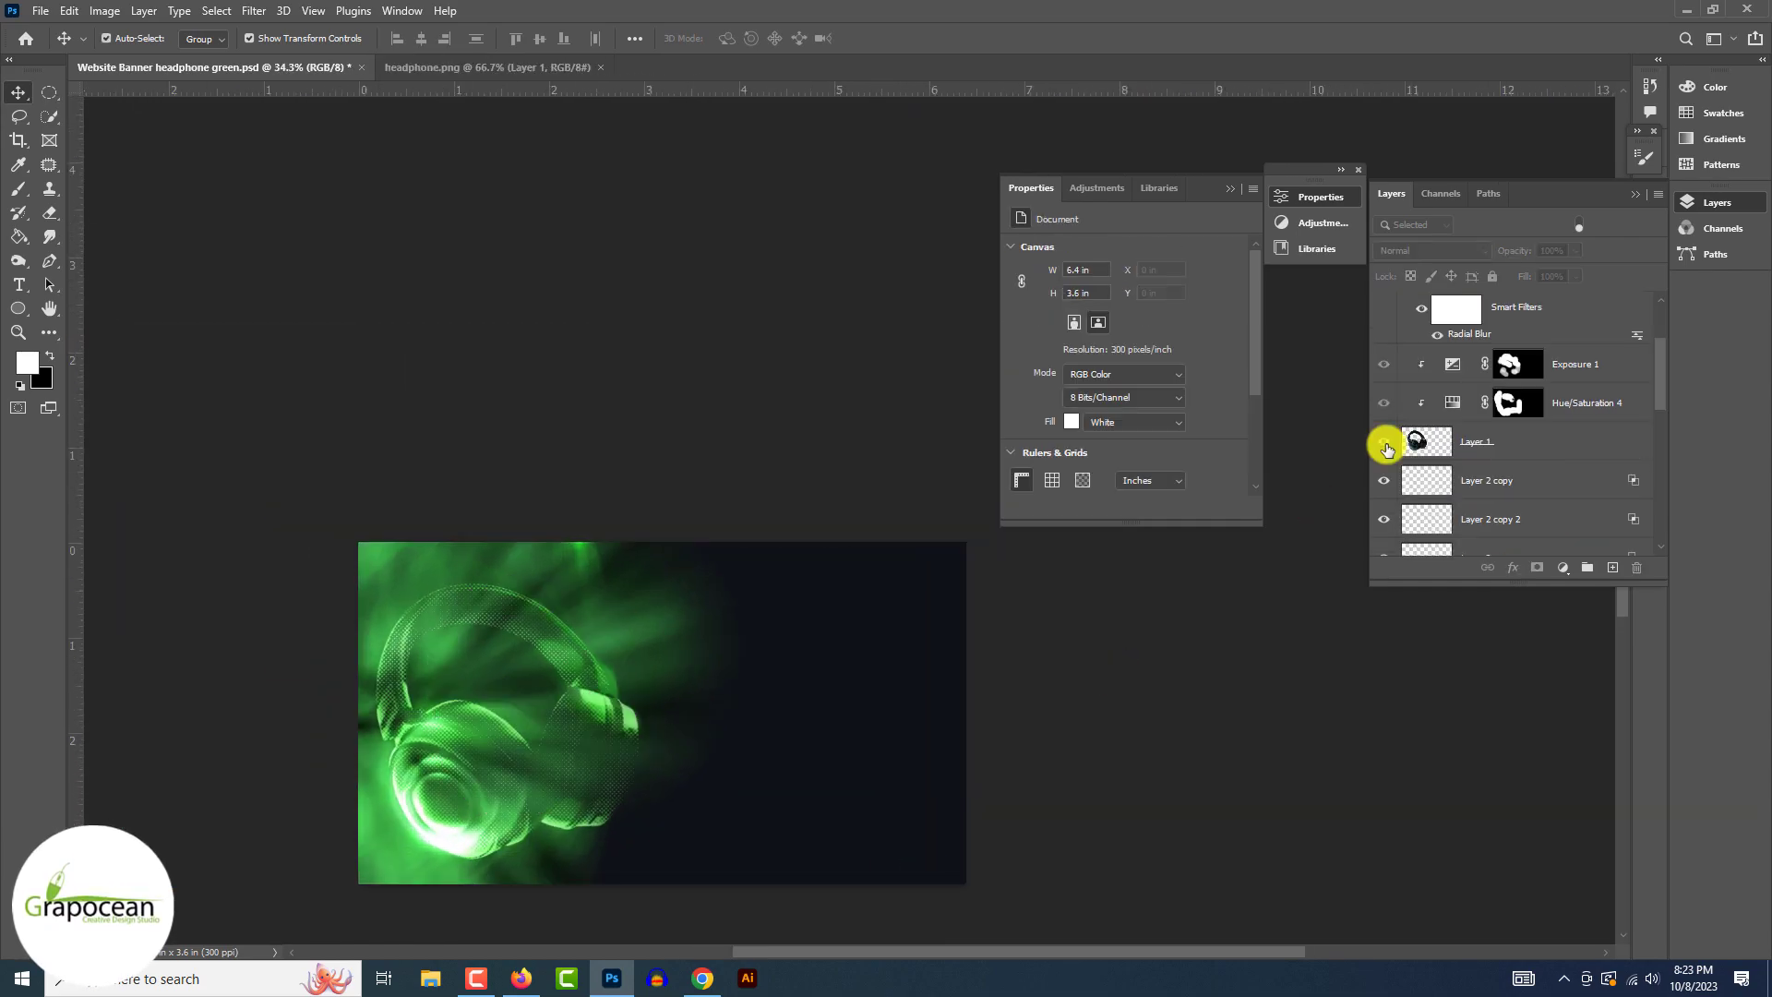
Step: Toggle the visibility of the main headphones and green glow layers to compare their effect on the banner
{"action": "left_click", "coordinate": [1387, 450]}
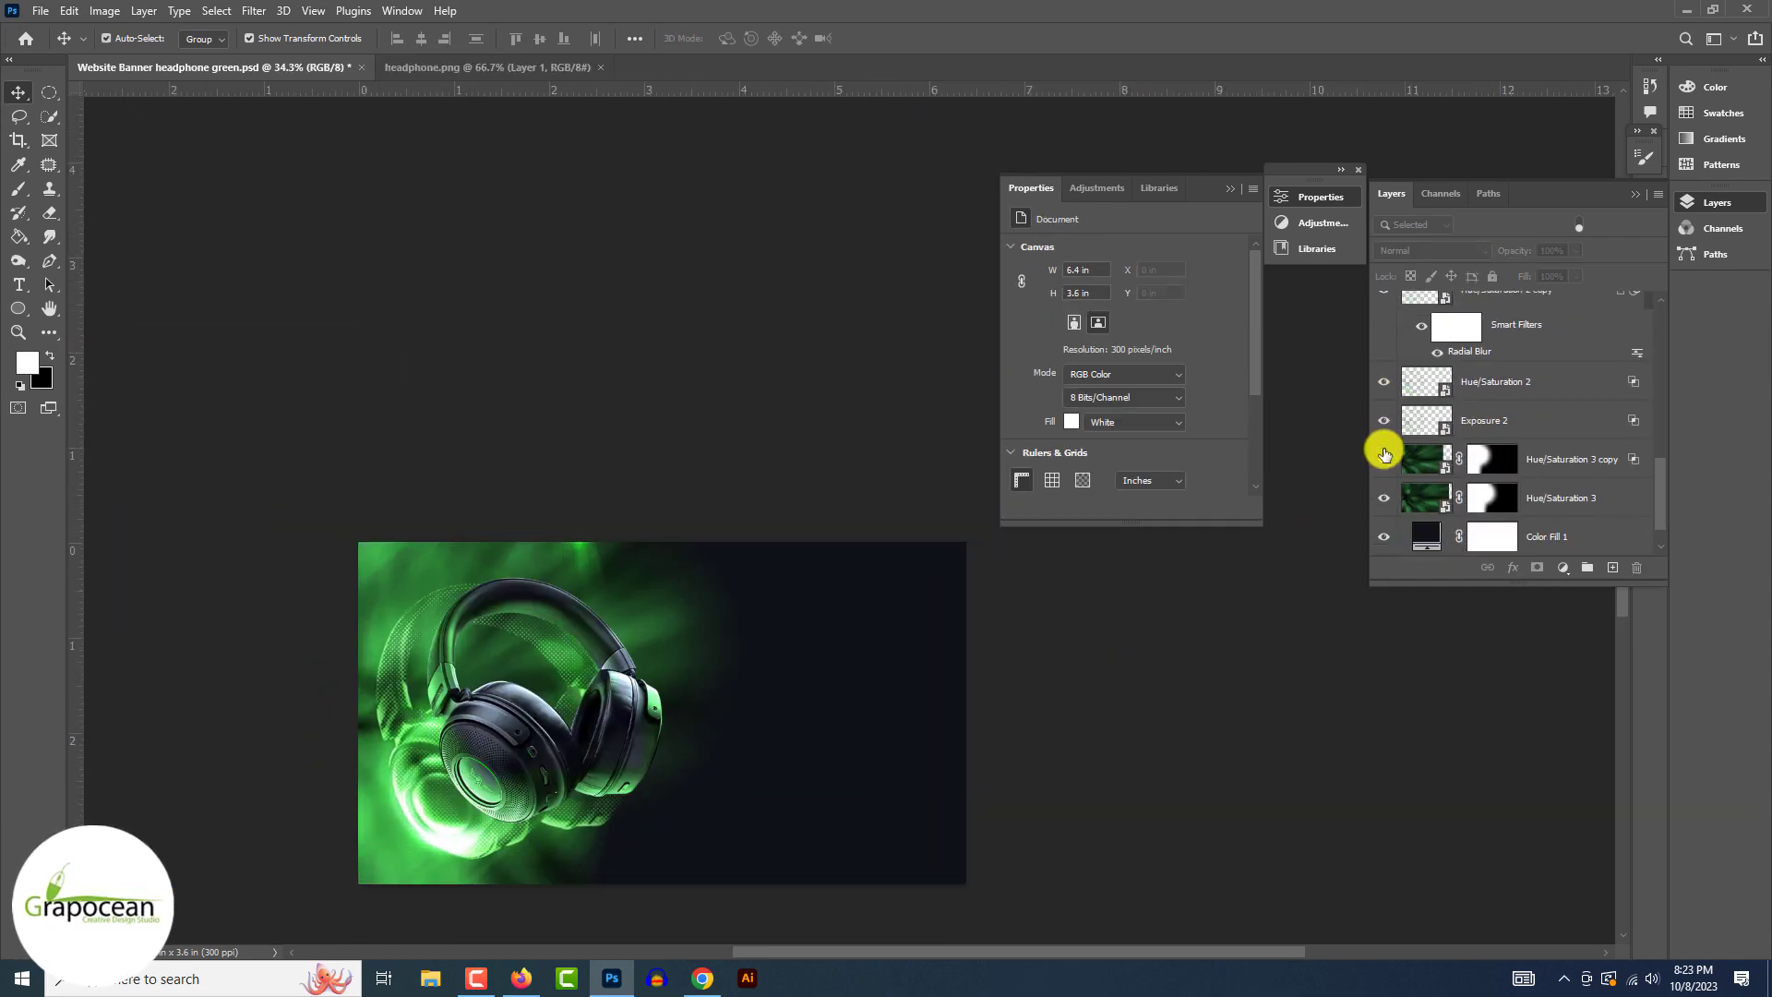
{"action": "left_click", "coordinate": [1387, 355]}
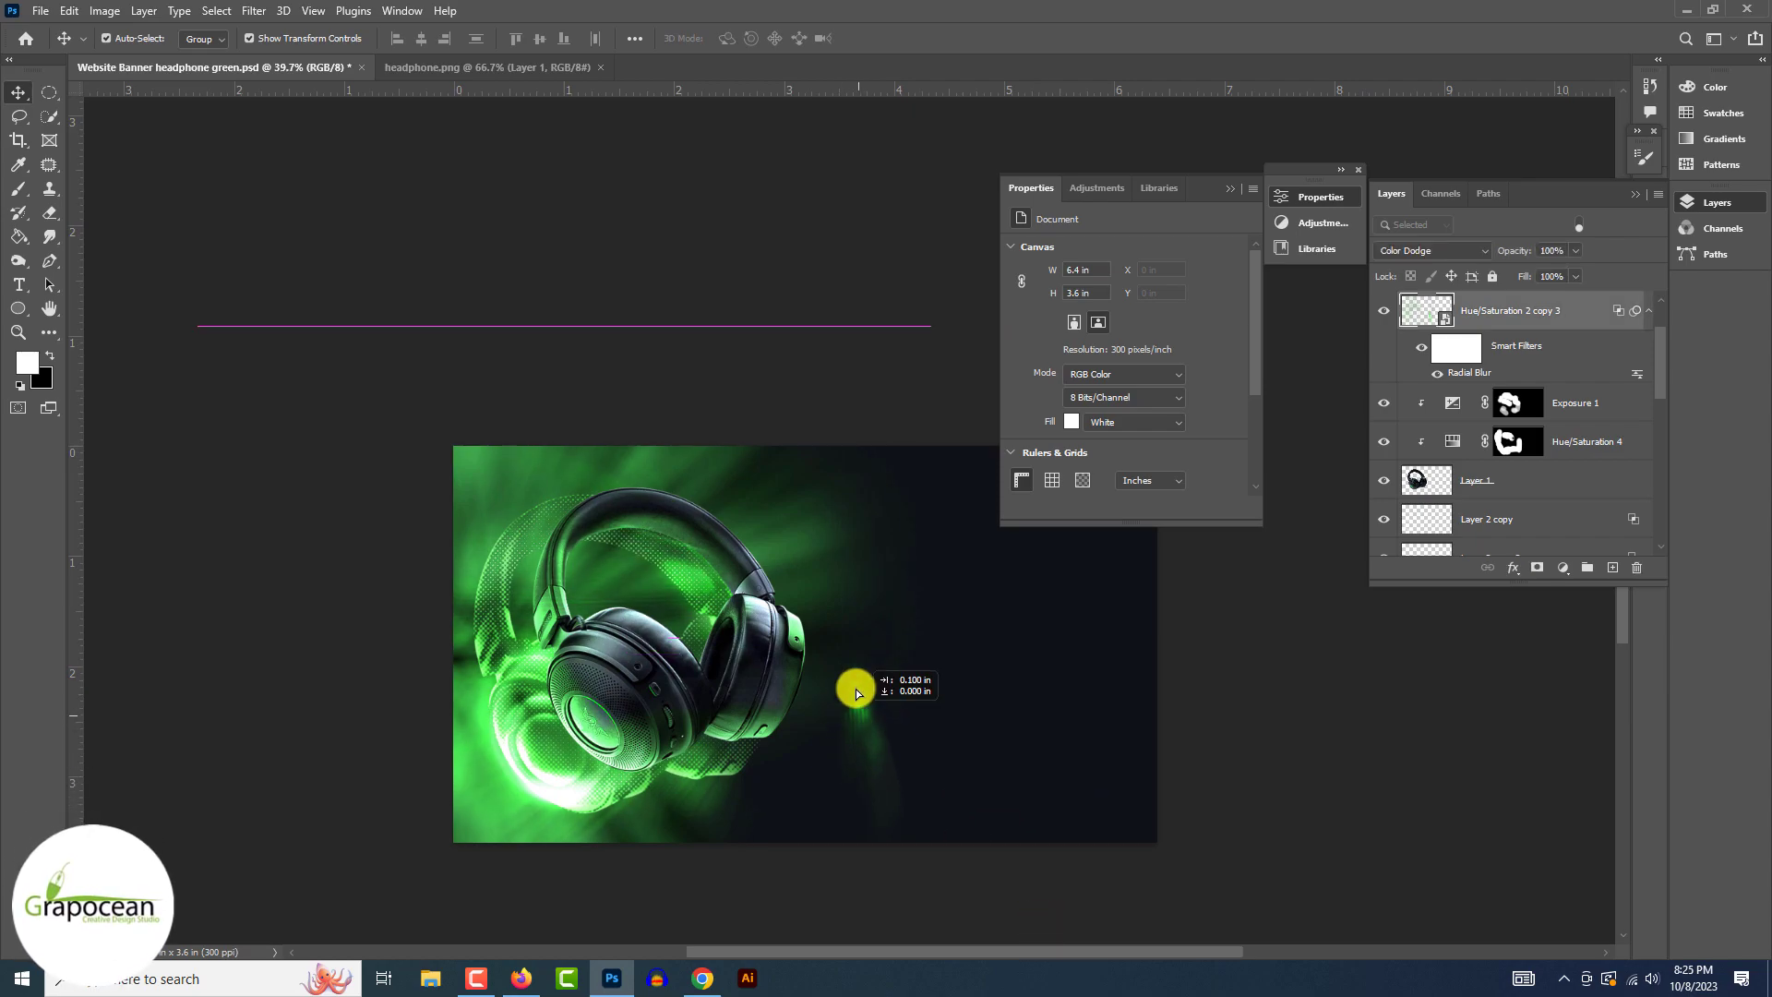
{"action": "left_click", "coordinate": [21, 89]}
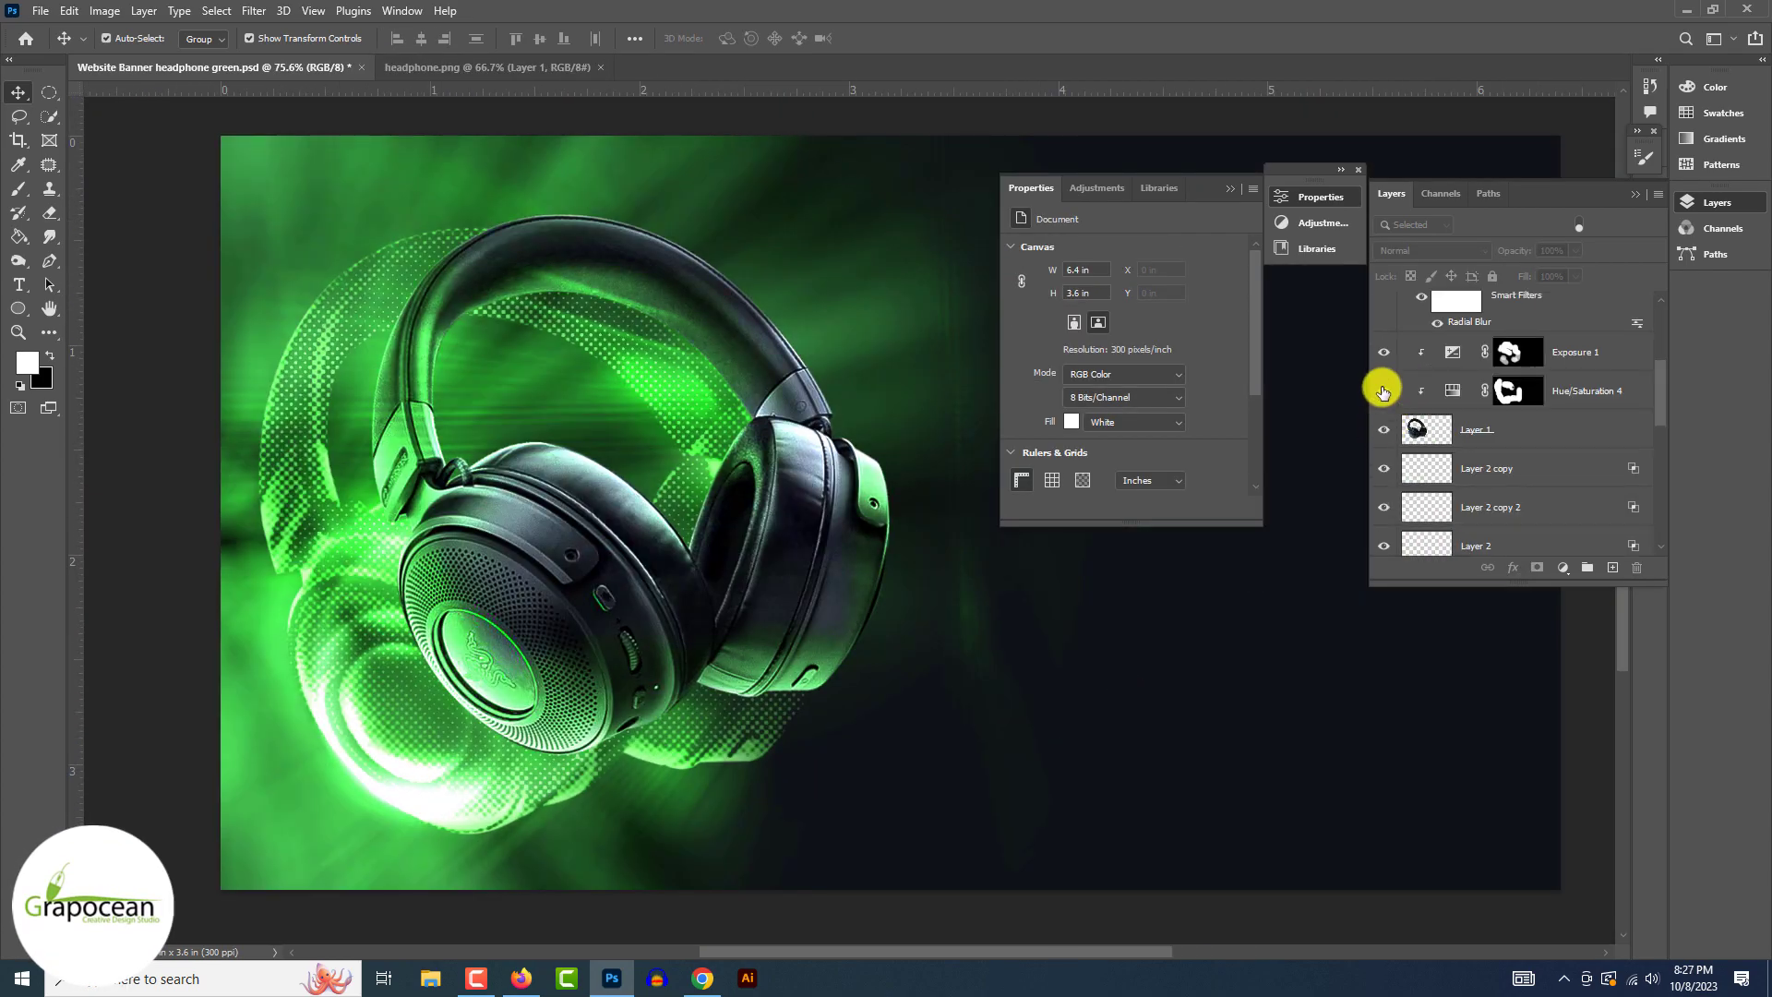
Step: Paint on the main headphones' Exposure mask with a soft white brush at 29% opacity and 18% flow
{"action": "left_click", "coordinate": [1513, 355]}
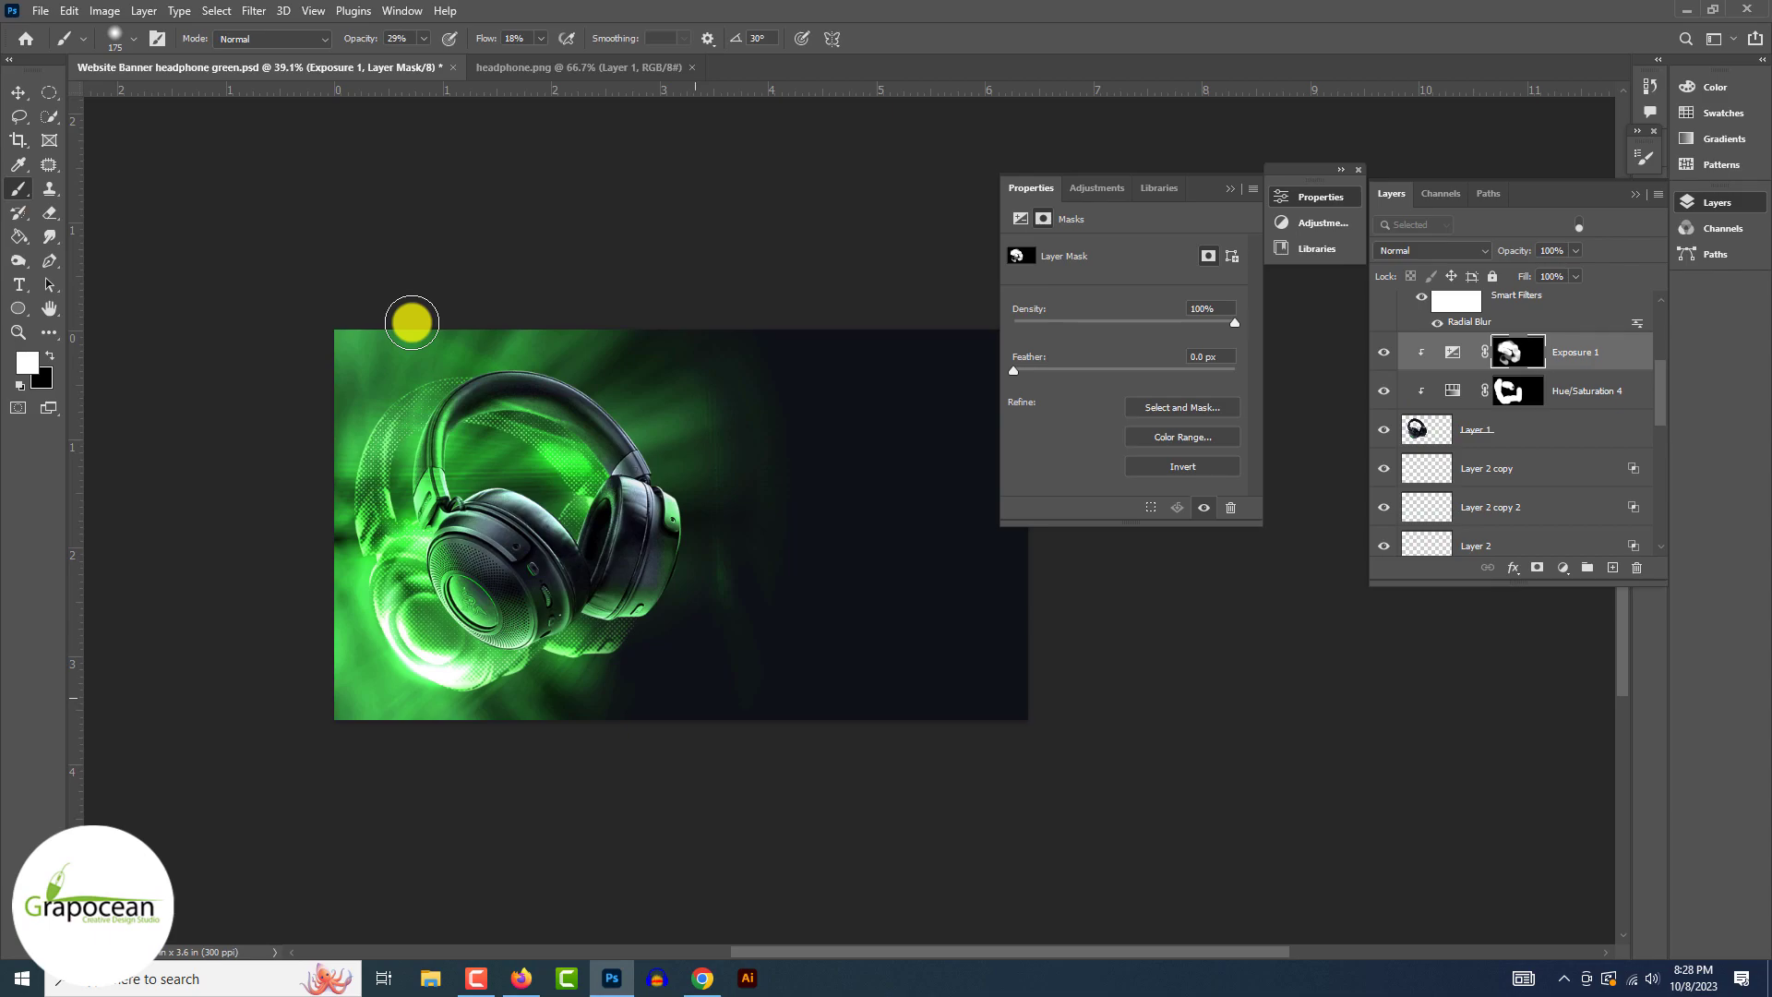
{"action": "left_click", "coordinate": [1384, 354]}
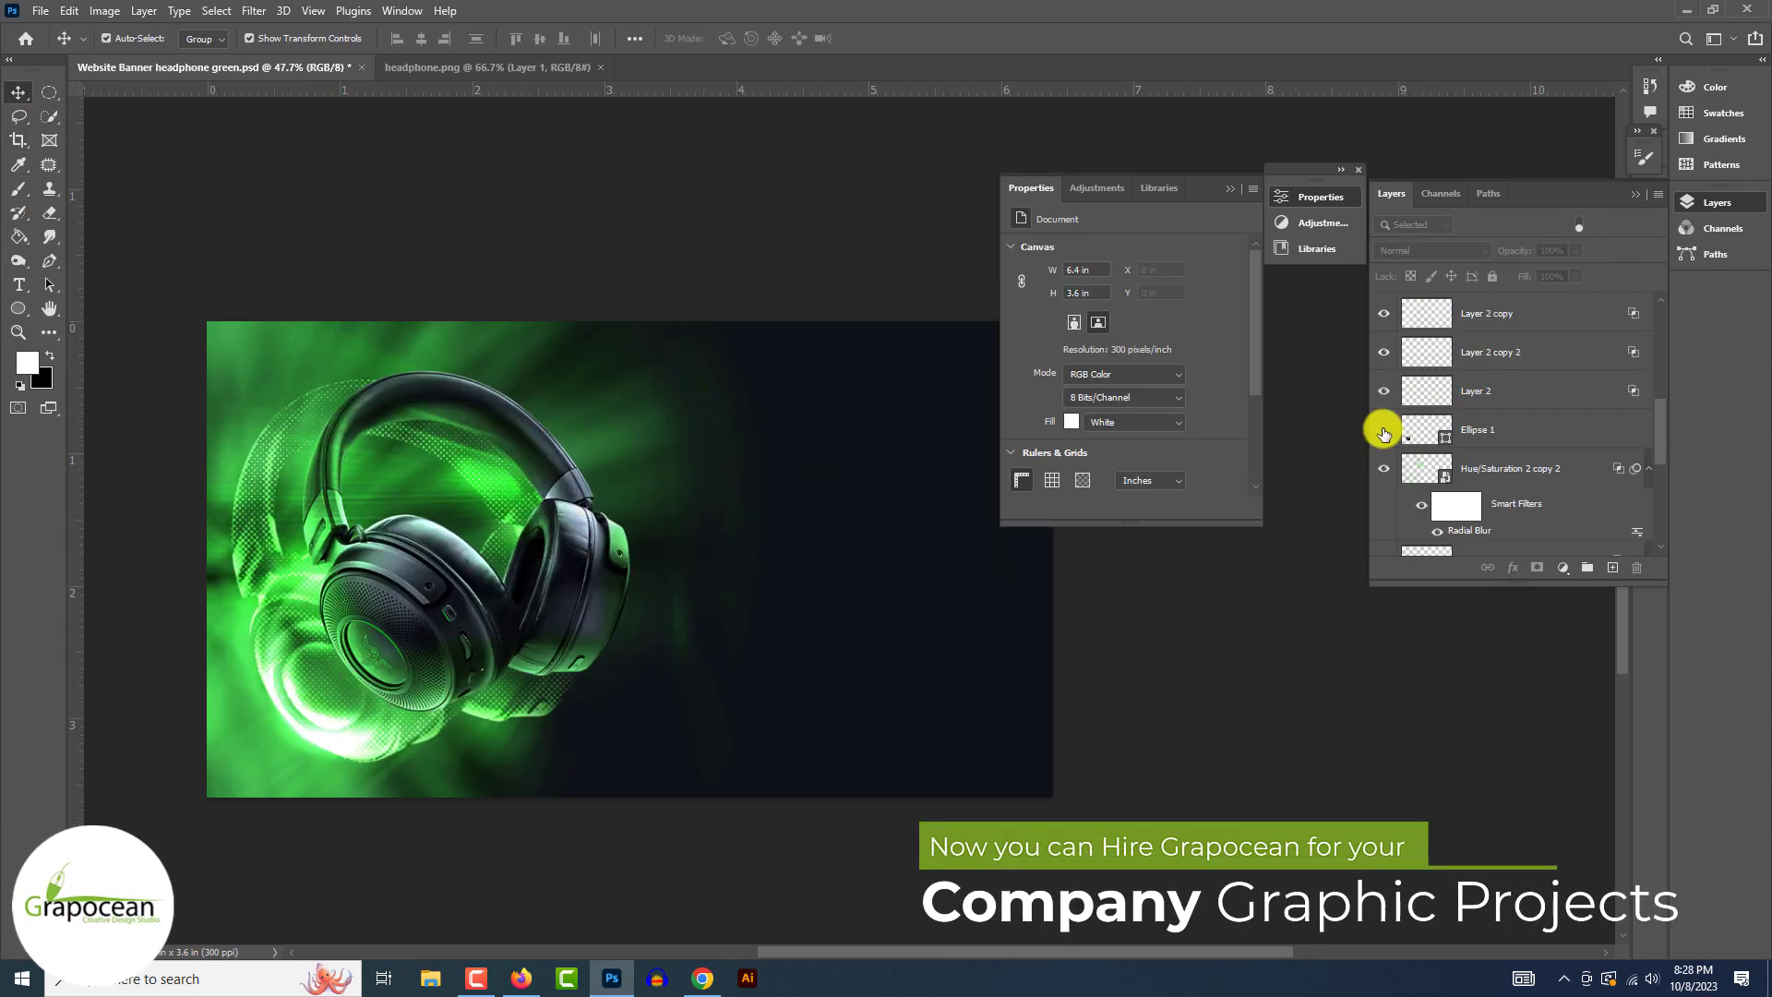
{"action": "scroll", "coordinate": [1378, 424], "scroll_direction": "down", "scroll_amount": 3}
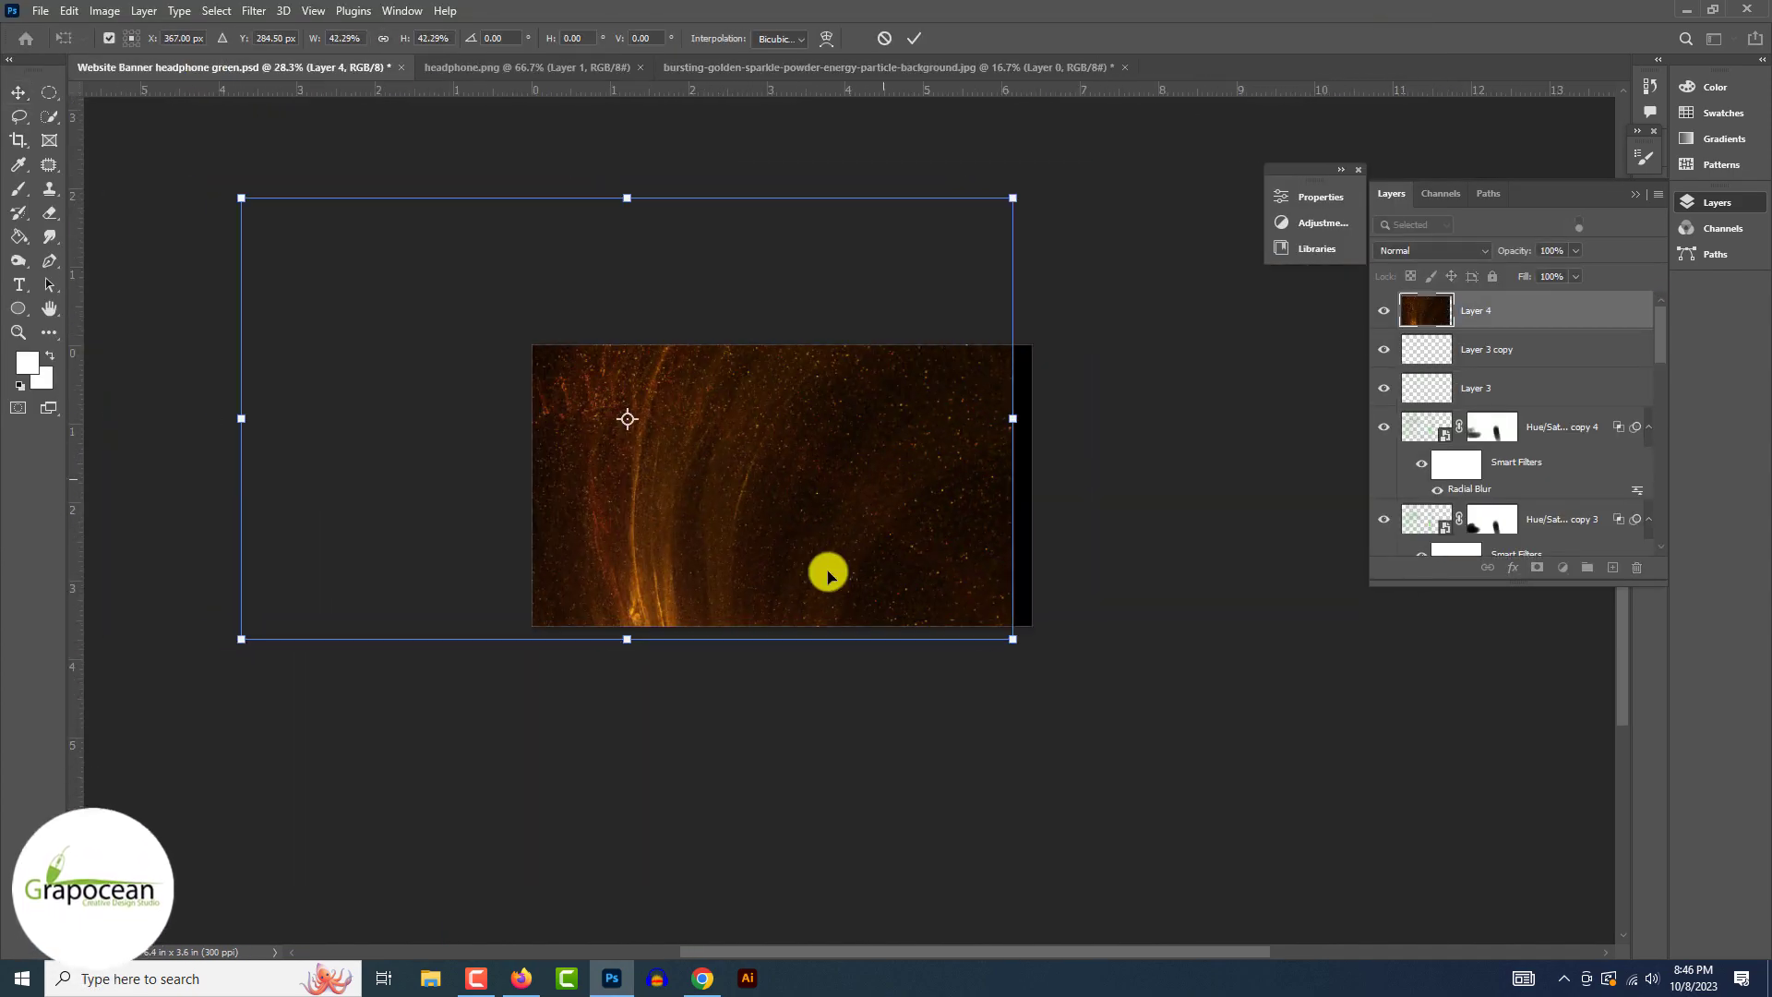
Step: Change the blend mode of the golden sparkle image and reposition its two masked green layers behind the headphones
{"action": "left_click", "coordinate": [1431, 250]}
{"action": "left_click", "coordinate": [1421, 420]}
{"action": "left_click", "coordinate": [1613, 735]}
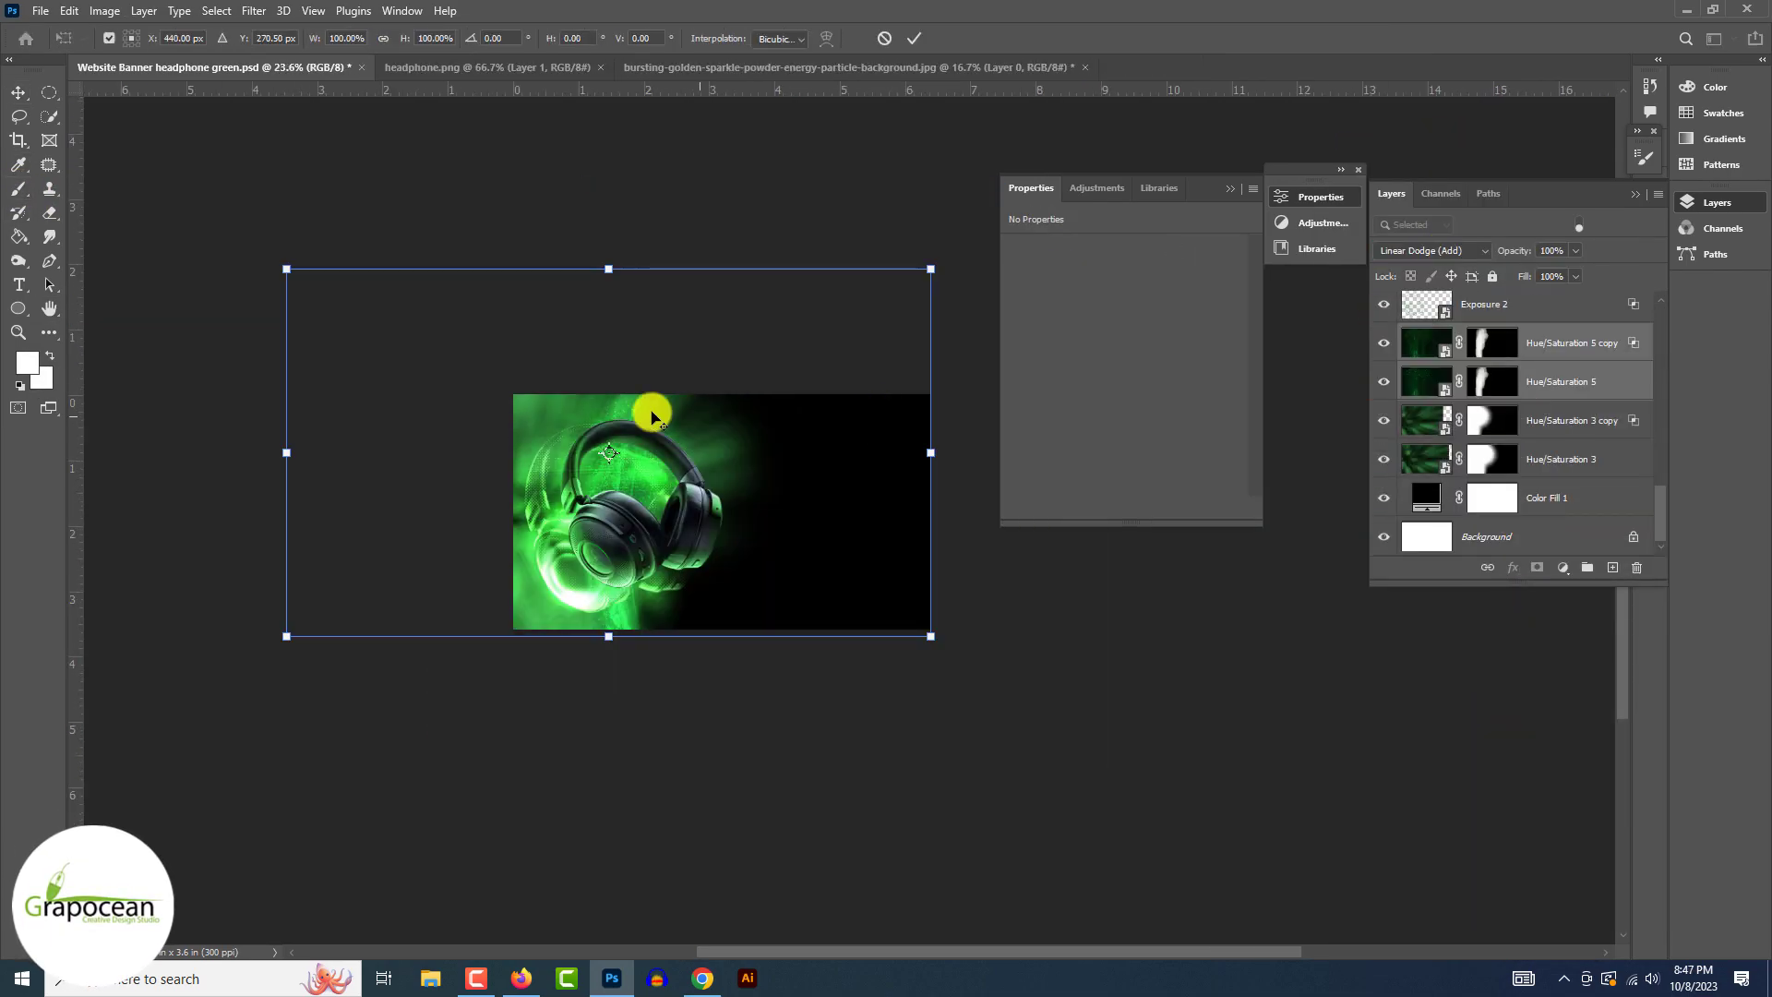
{"action": "left_click_drag", "start_coordinate": [936, 669], "coordinate": [1030, 645]}
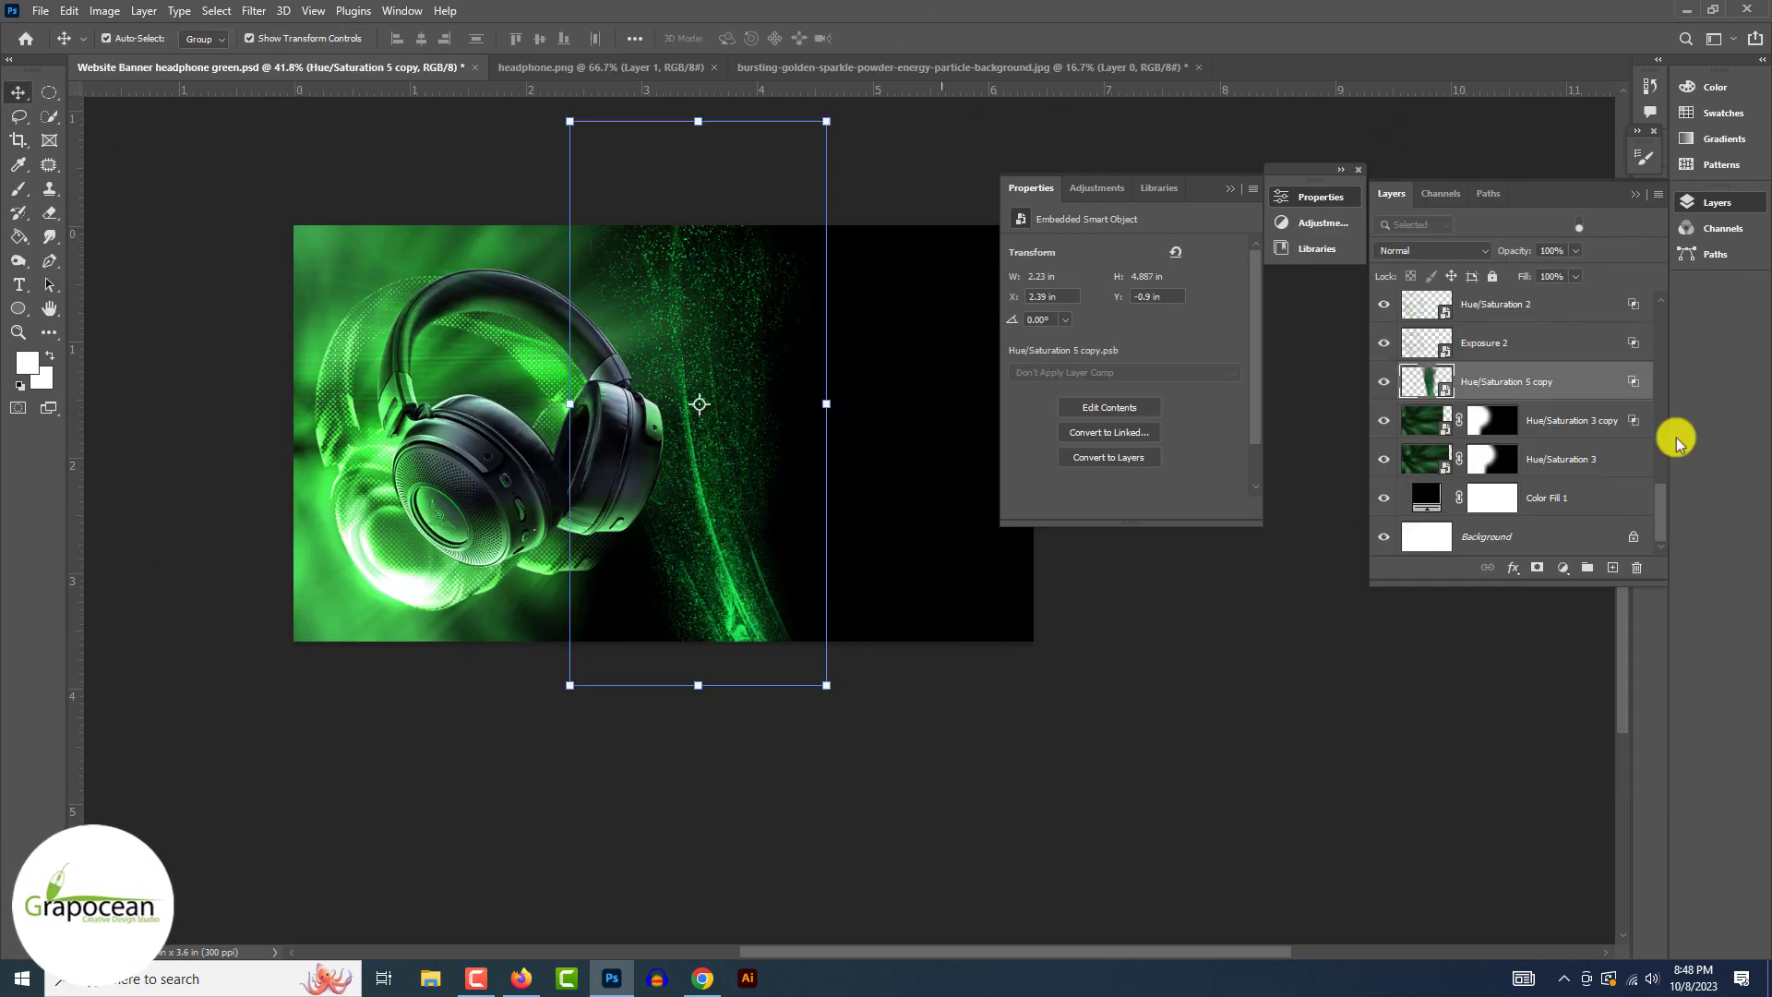
Step: Apply an Iris Blur to the green sparkle streak beside the headphones
{"action": "left_click", "coordinate": [247, 13]}
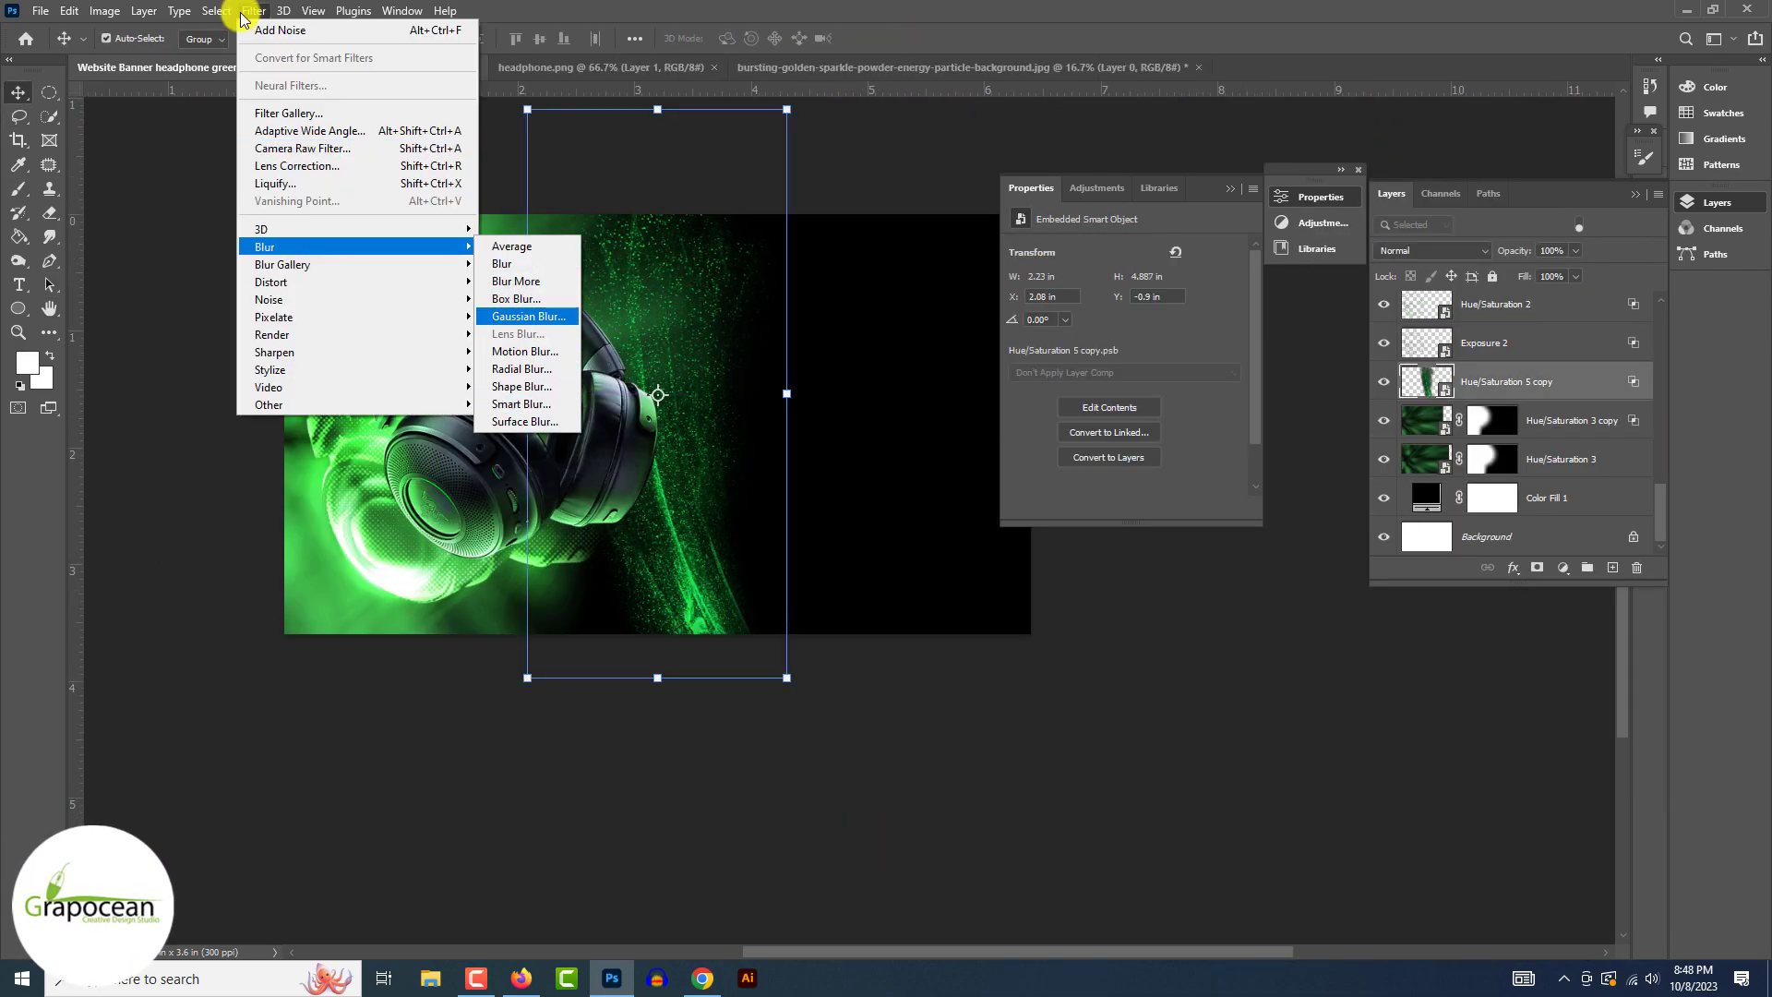
{"action": "left_click", "coordinate": [541, 282]}
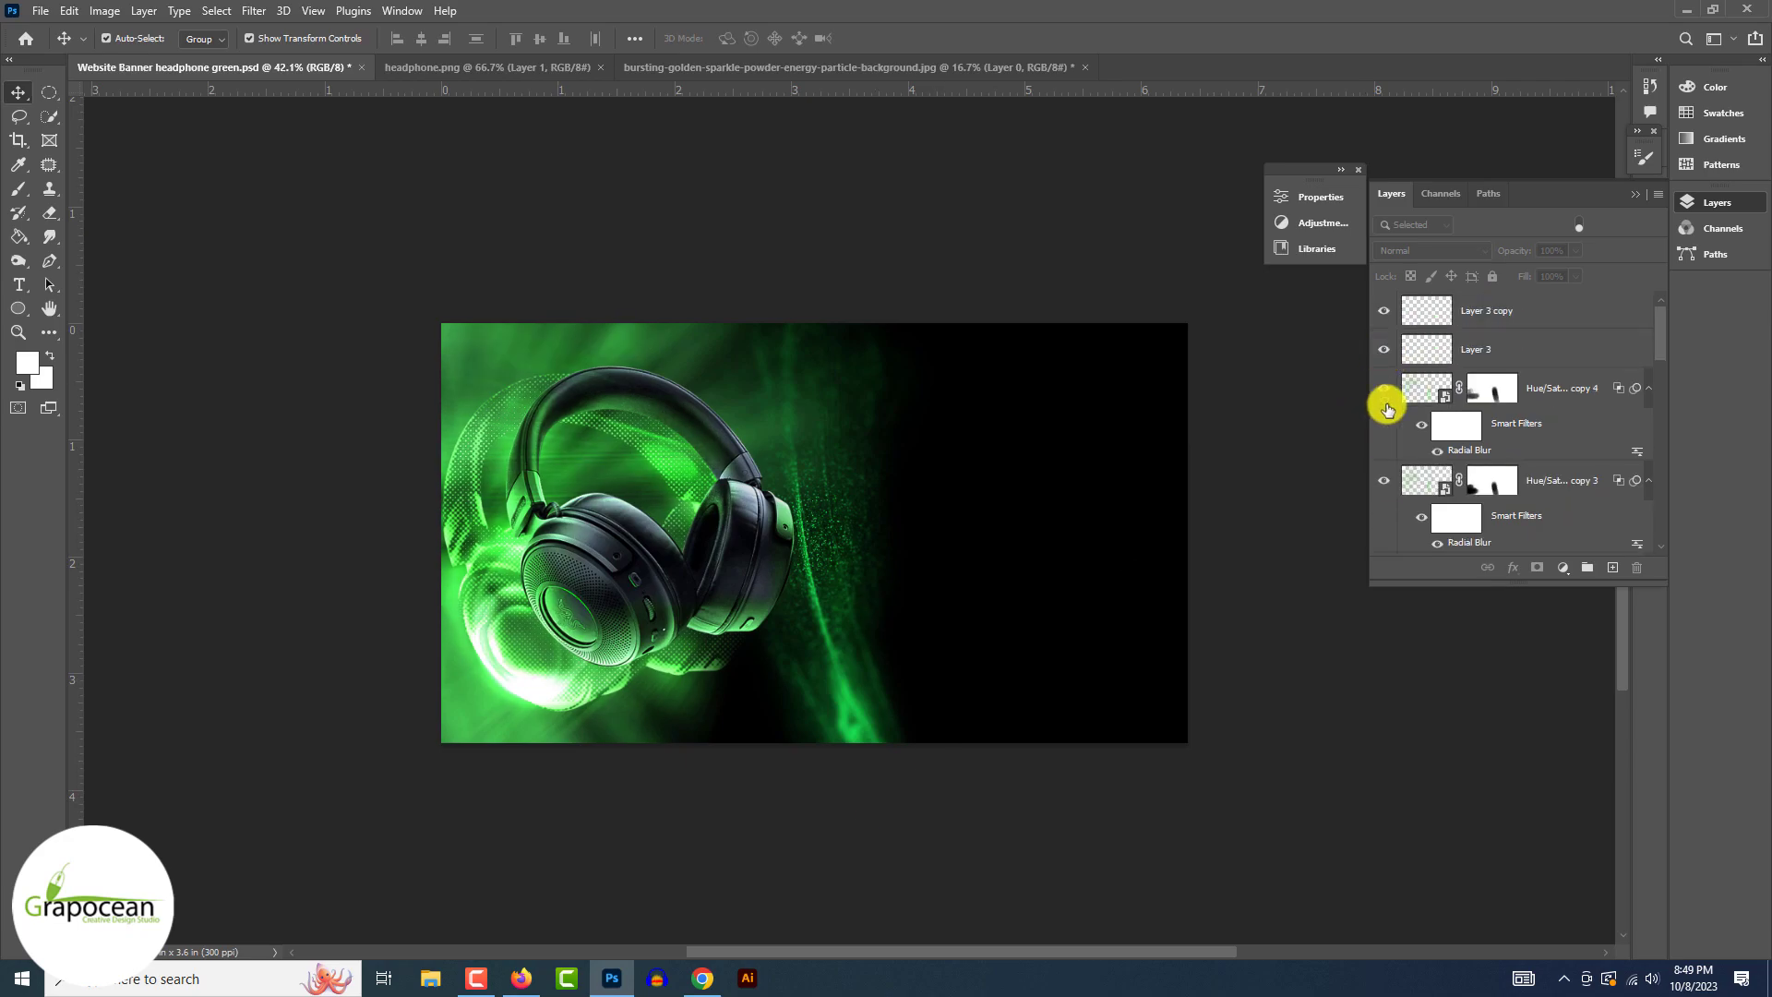
Step: Apply a Motion Blur to the green glow layer behind the headphones
{"action": "scroll", "coordinate": [1440, 452], "scroll_direction": "down", "scroll_amount": 5}
{"action": "left_click", "coordinate": [1497, 496]}
{"action": "left_click", "coordinate": [252, 10]}
{"action": "left_click", "coordinate": [1519, 450]}
{"action": "left_click", "coordinate": [254, 10]}
{"action": "left_click", "coordinate": [533, 349]}
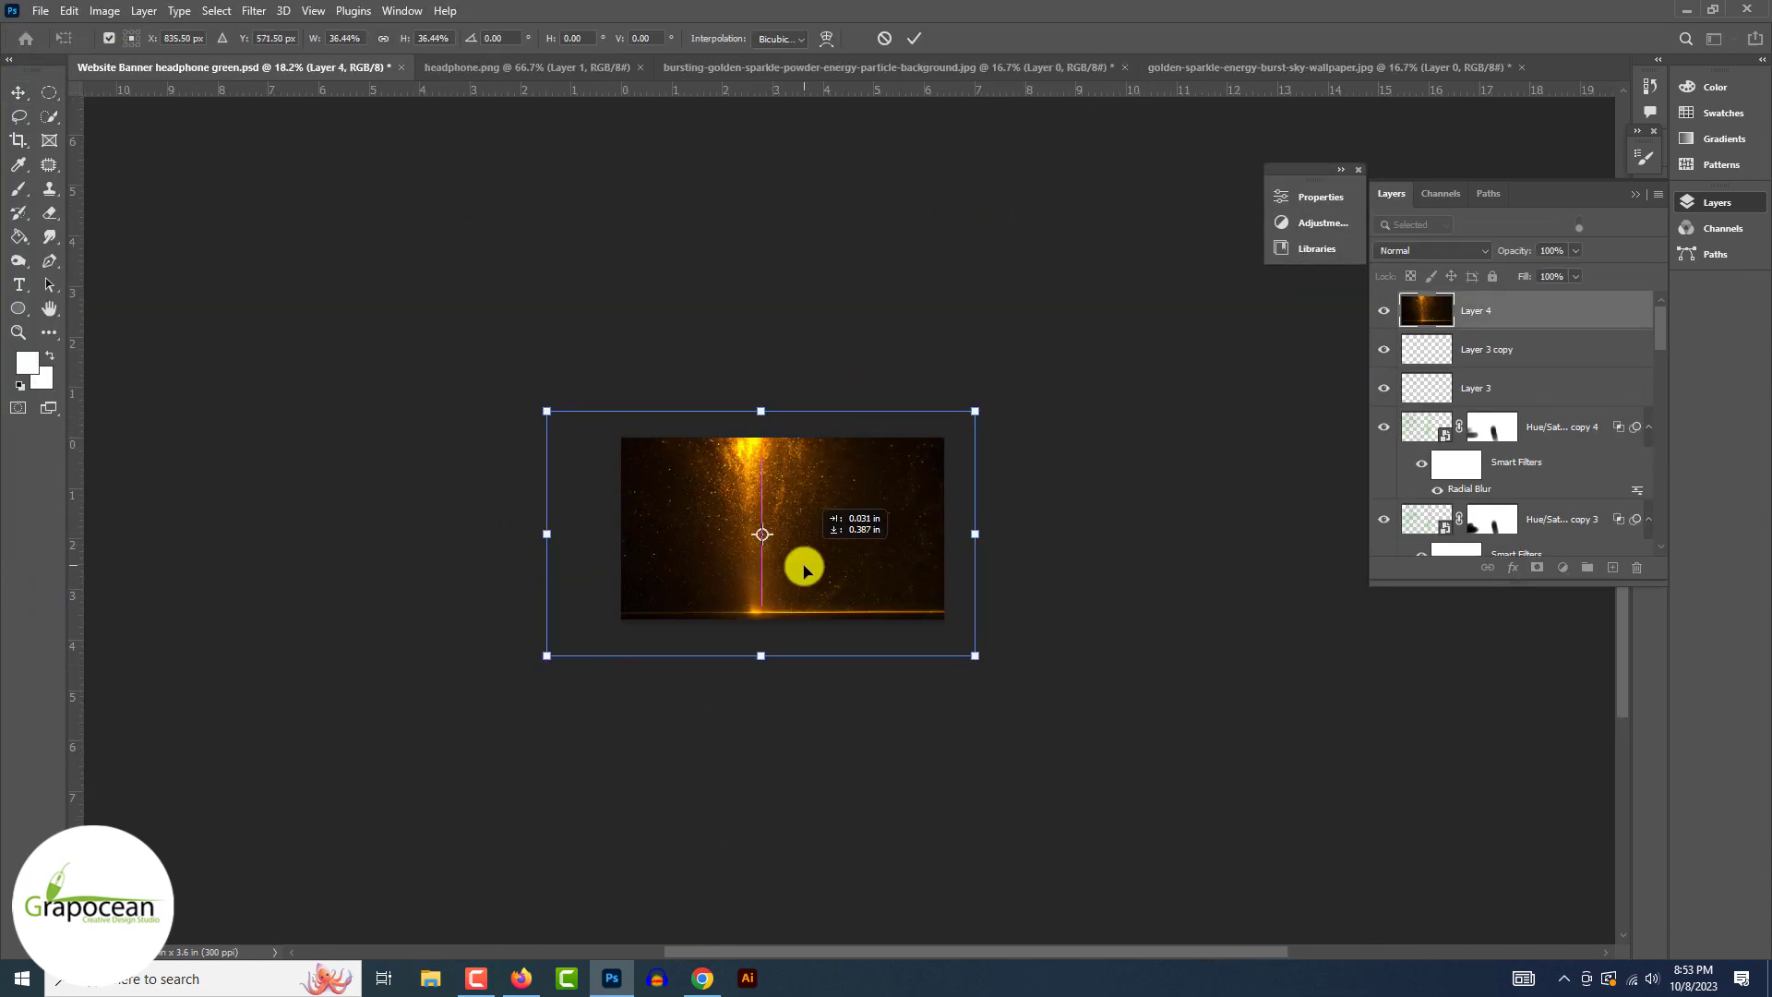
Step: Blend the golden sparkle burst image over the banner and shift its colour with a clipped Hue/Saturation adjustment
{"action": "left_click", "coordinate": [1420, 250]}
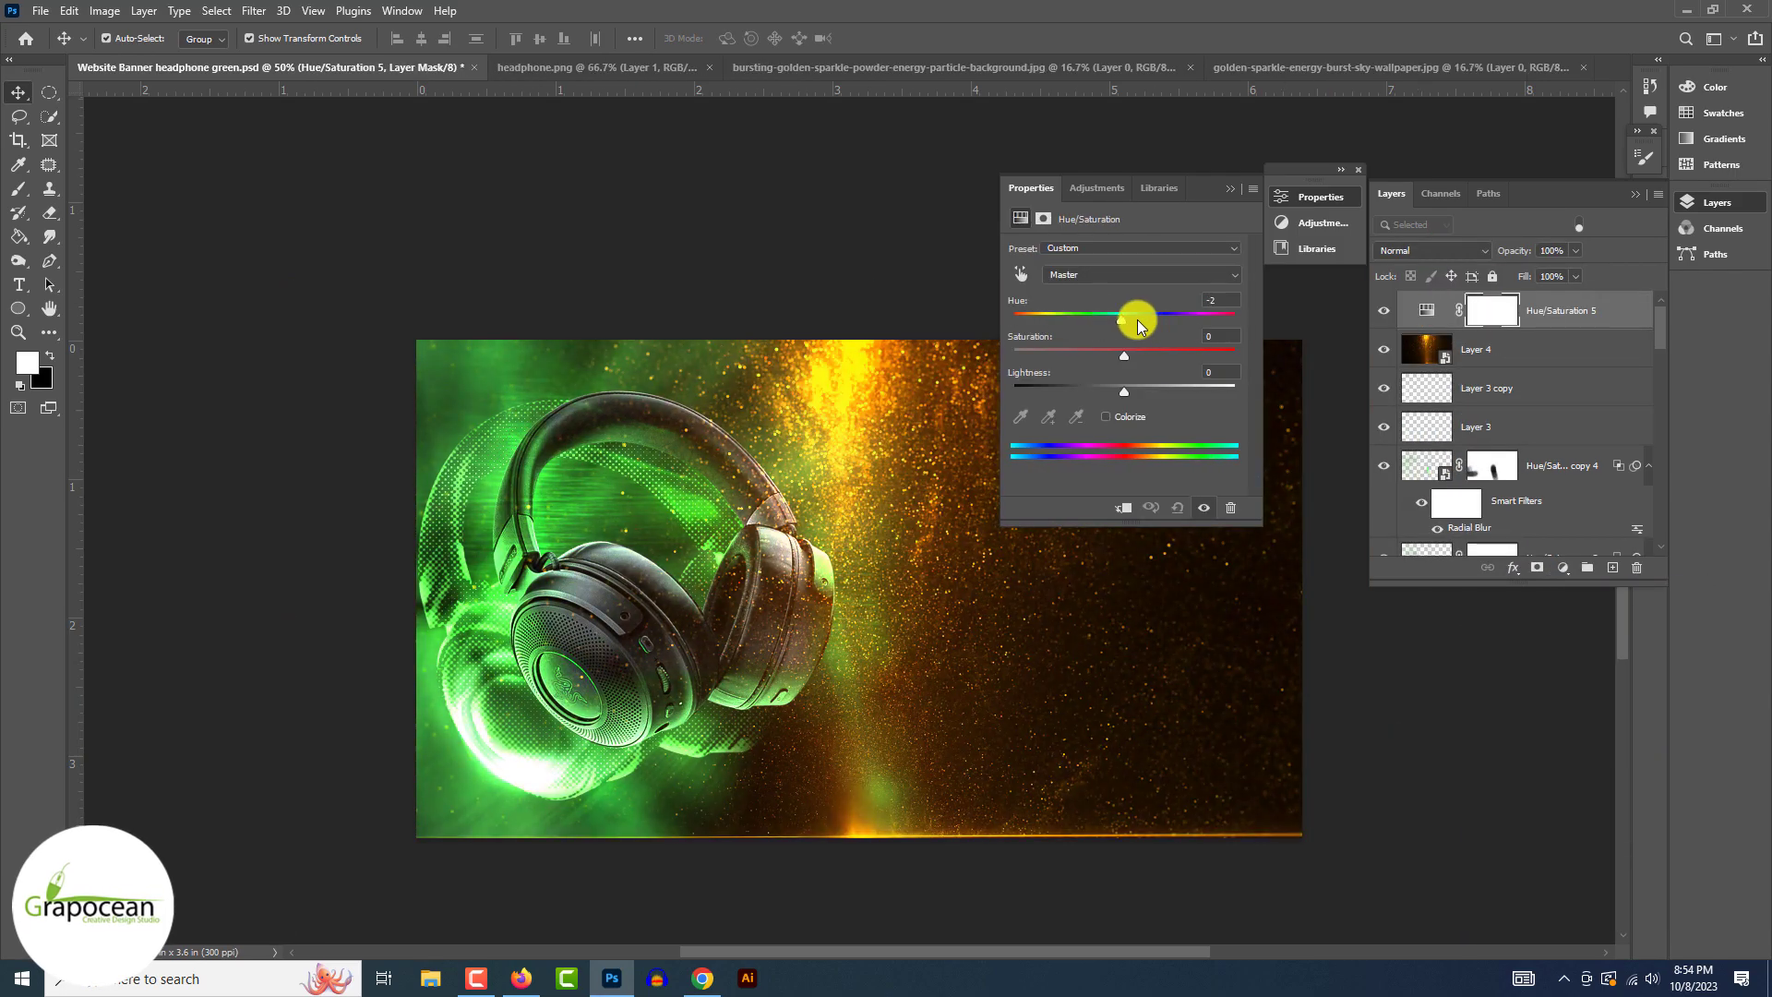
{"action": "left_click_drag", "start_coordinate": [1140, 325], "coordinate": [1049, 312]}
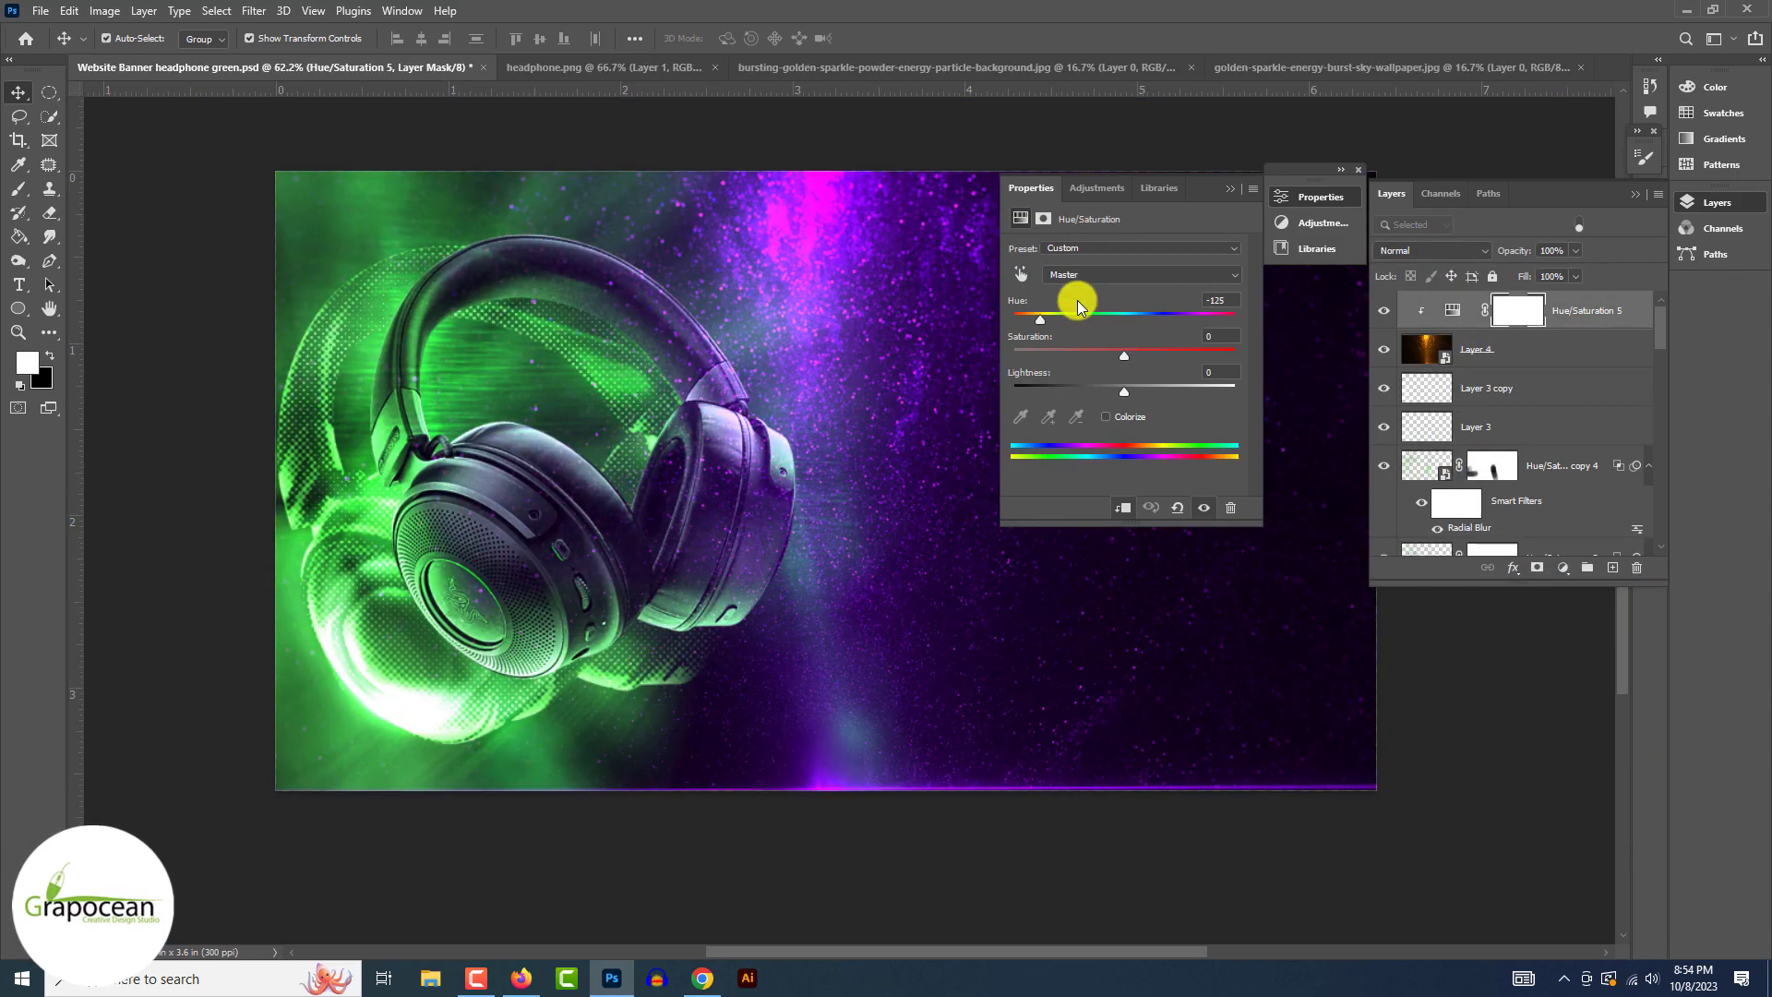
{"action": "left_click_drag", "start_coordinate": [1078, 305], "coordinate": [1174, 309]}
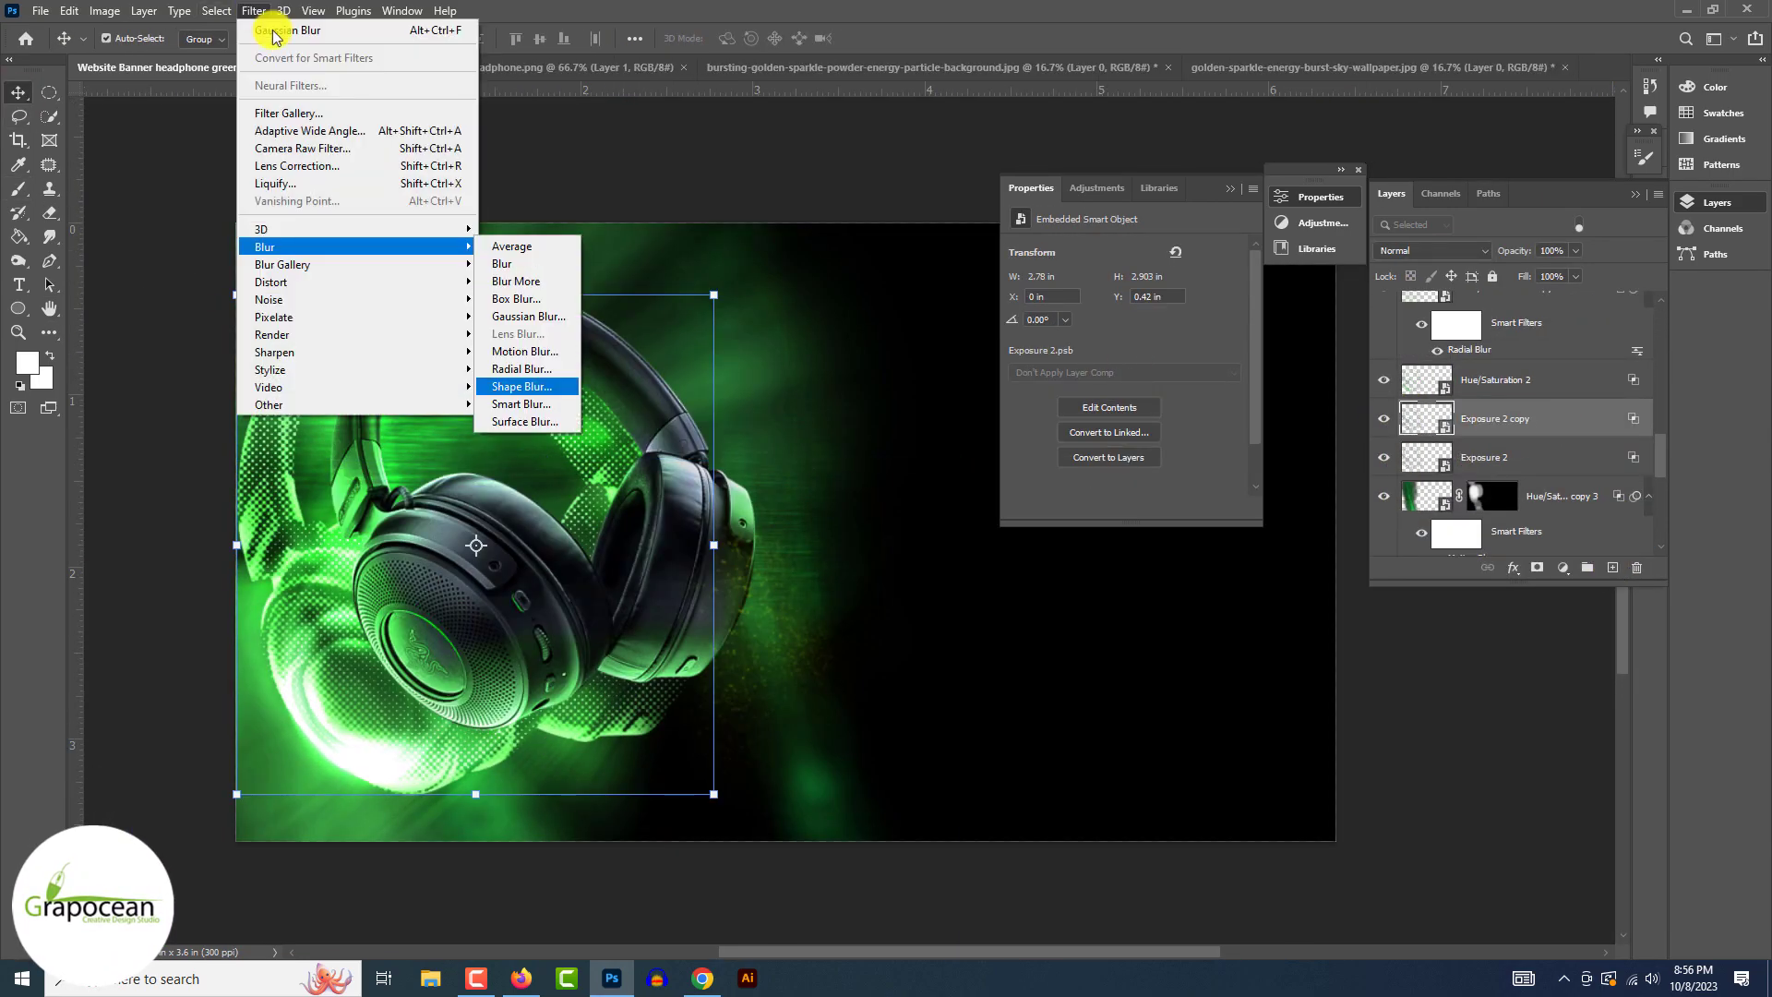
Step: Try Shape Blur on the duplicated Exposure 2 halftone layer and apply Radial Blur instead
{"action": "left_click", "coordinate": [514, 384]}
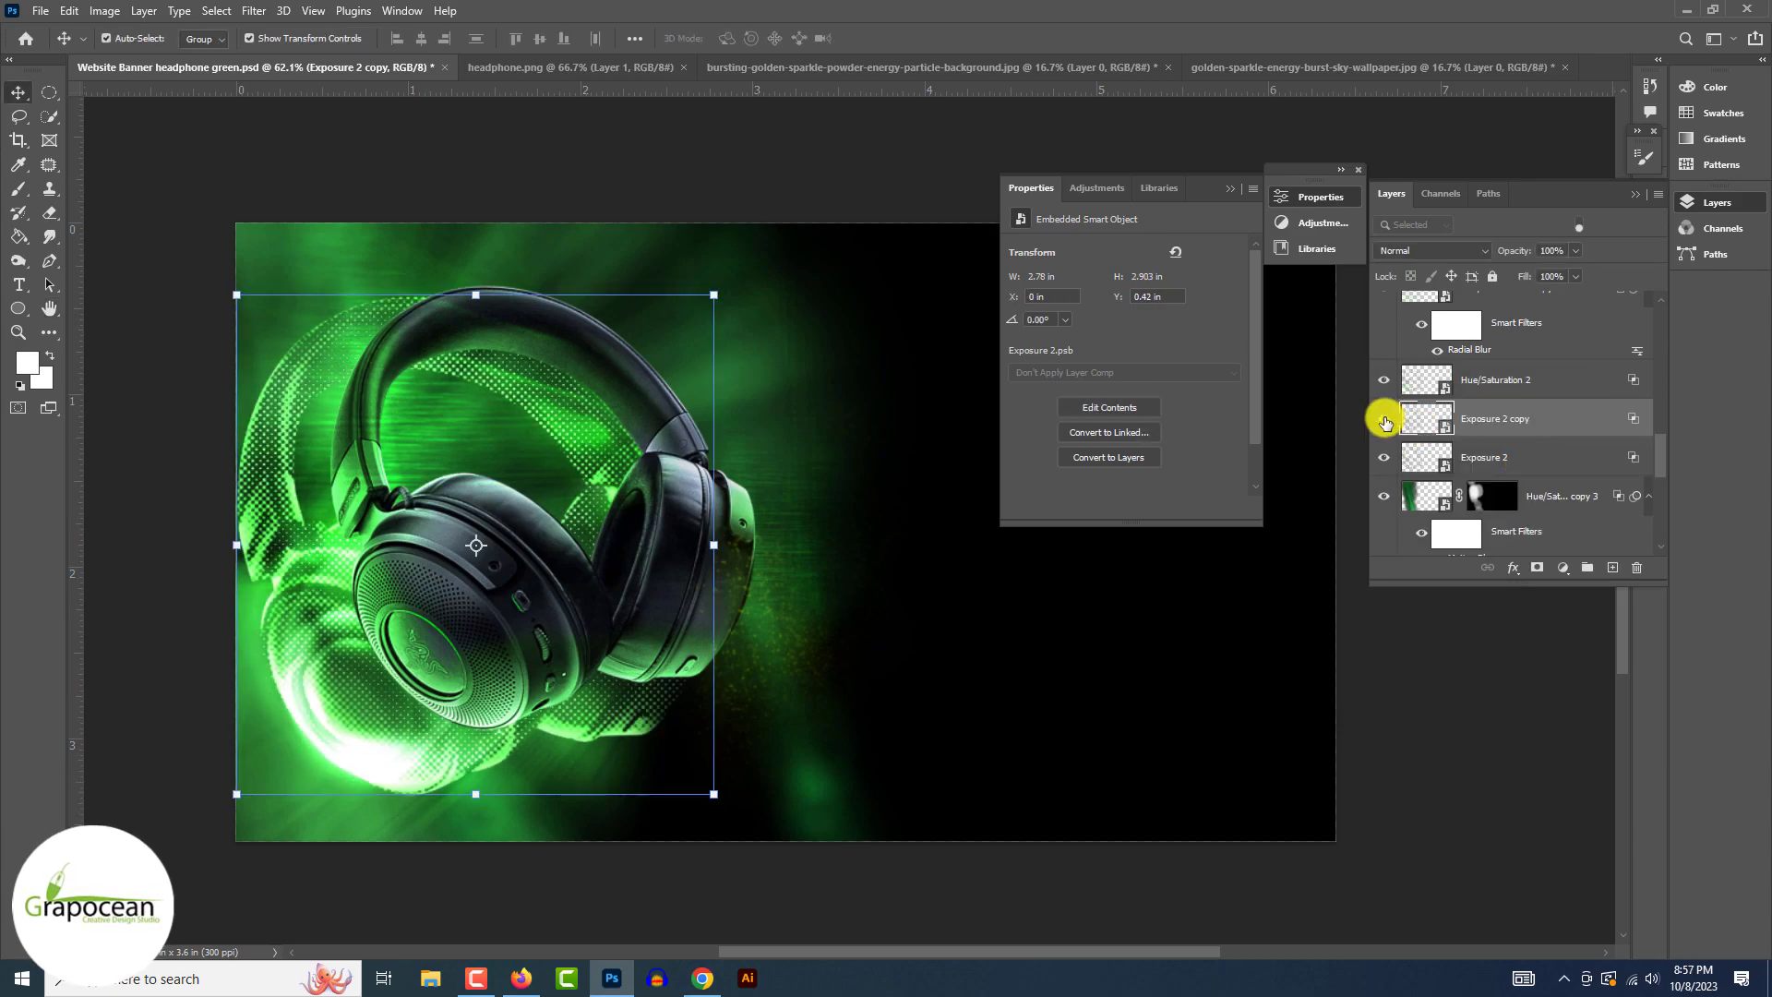
{"action": "left_click", "coordinate": [546, 374]}
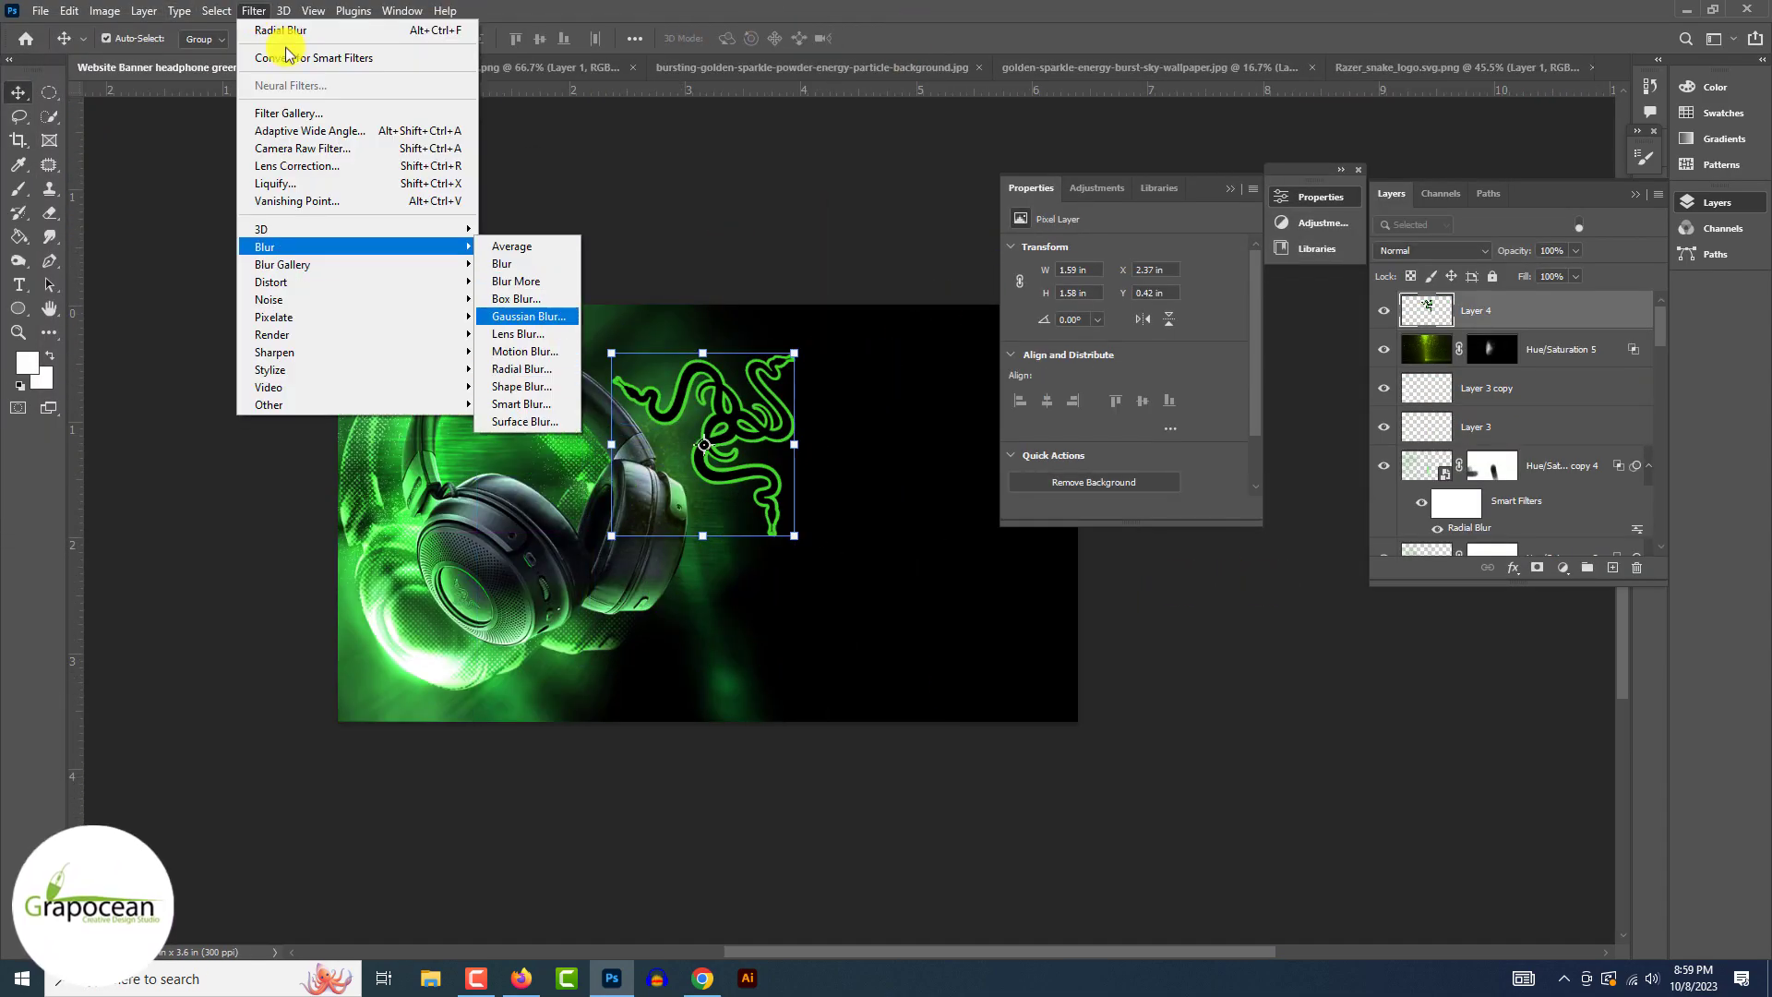
Step: Apply an Iris Blur to the Razer snake logo layer
{"action": "mouse_move", "coordinate": [282, 264]}
{"action": "left_click", "coordinate": [526, 283]}
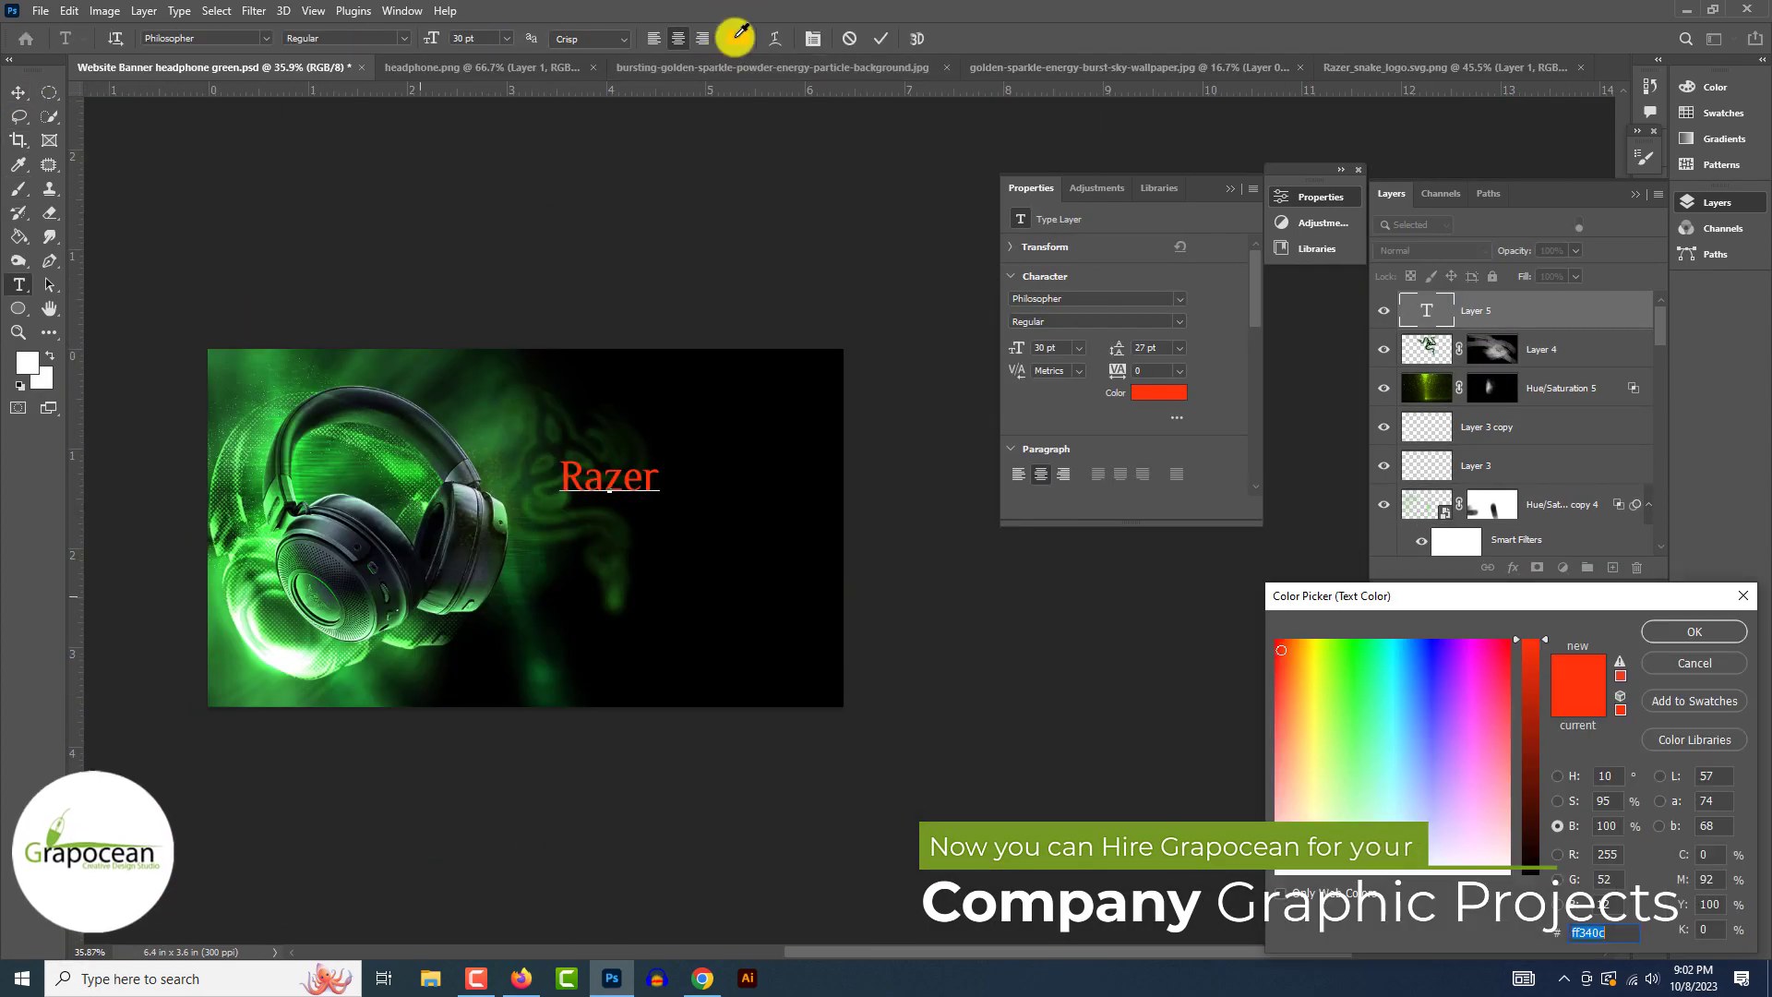
Step: Set the colour of the "Razer" title text to light green
{"action": "left_click", "coordinate": [1194, 395]}
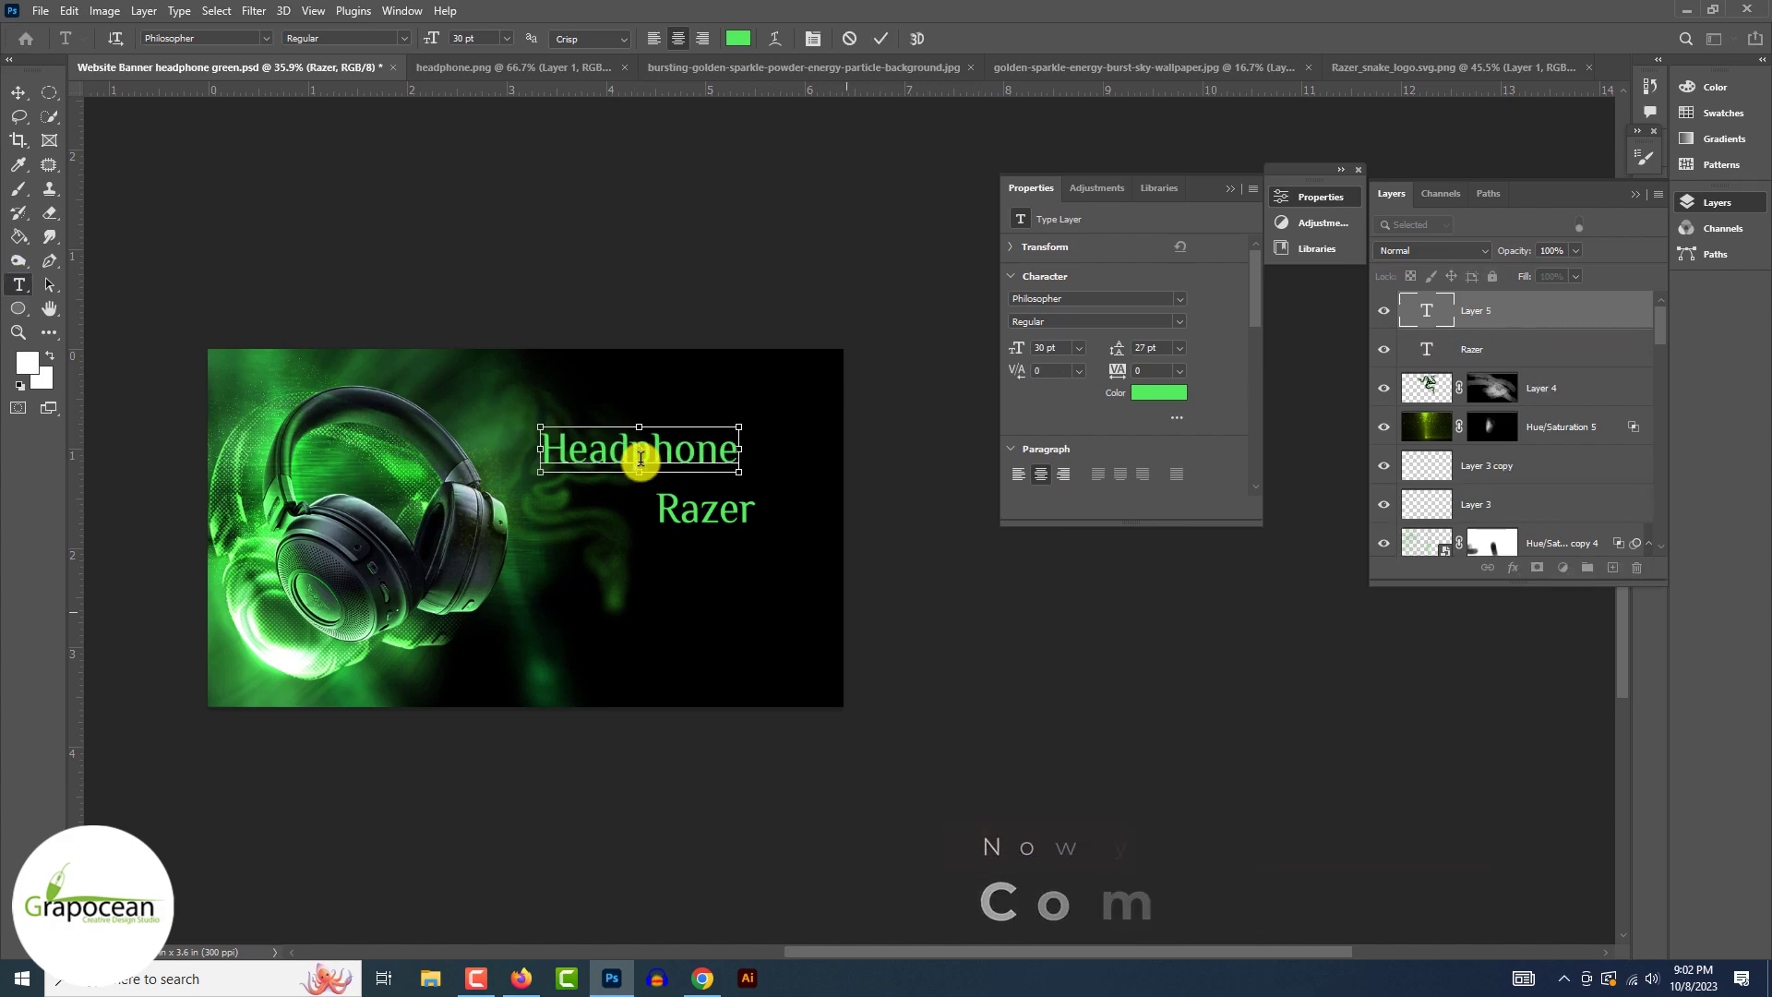
Step: Restyle the whole "Headphone" title text in near-white at 37.65 pt with 33.88 pt leading
{"action": "key", "text": "ctrl+a"}
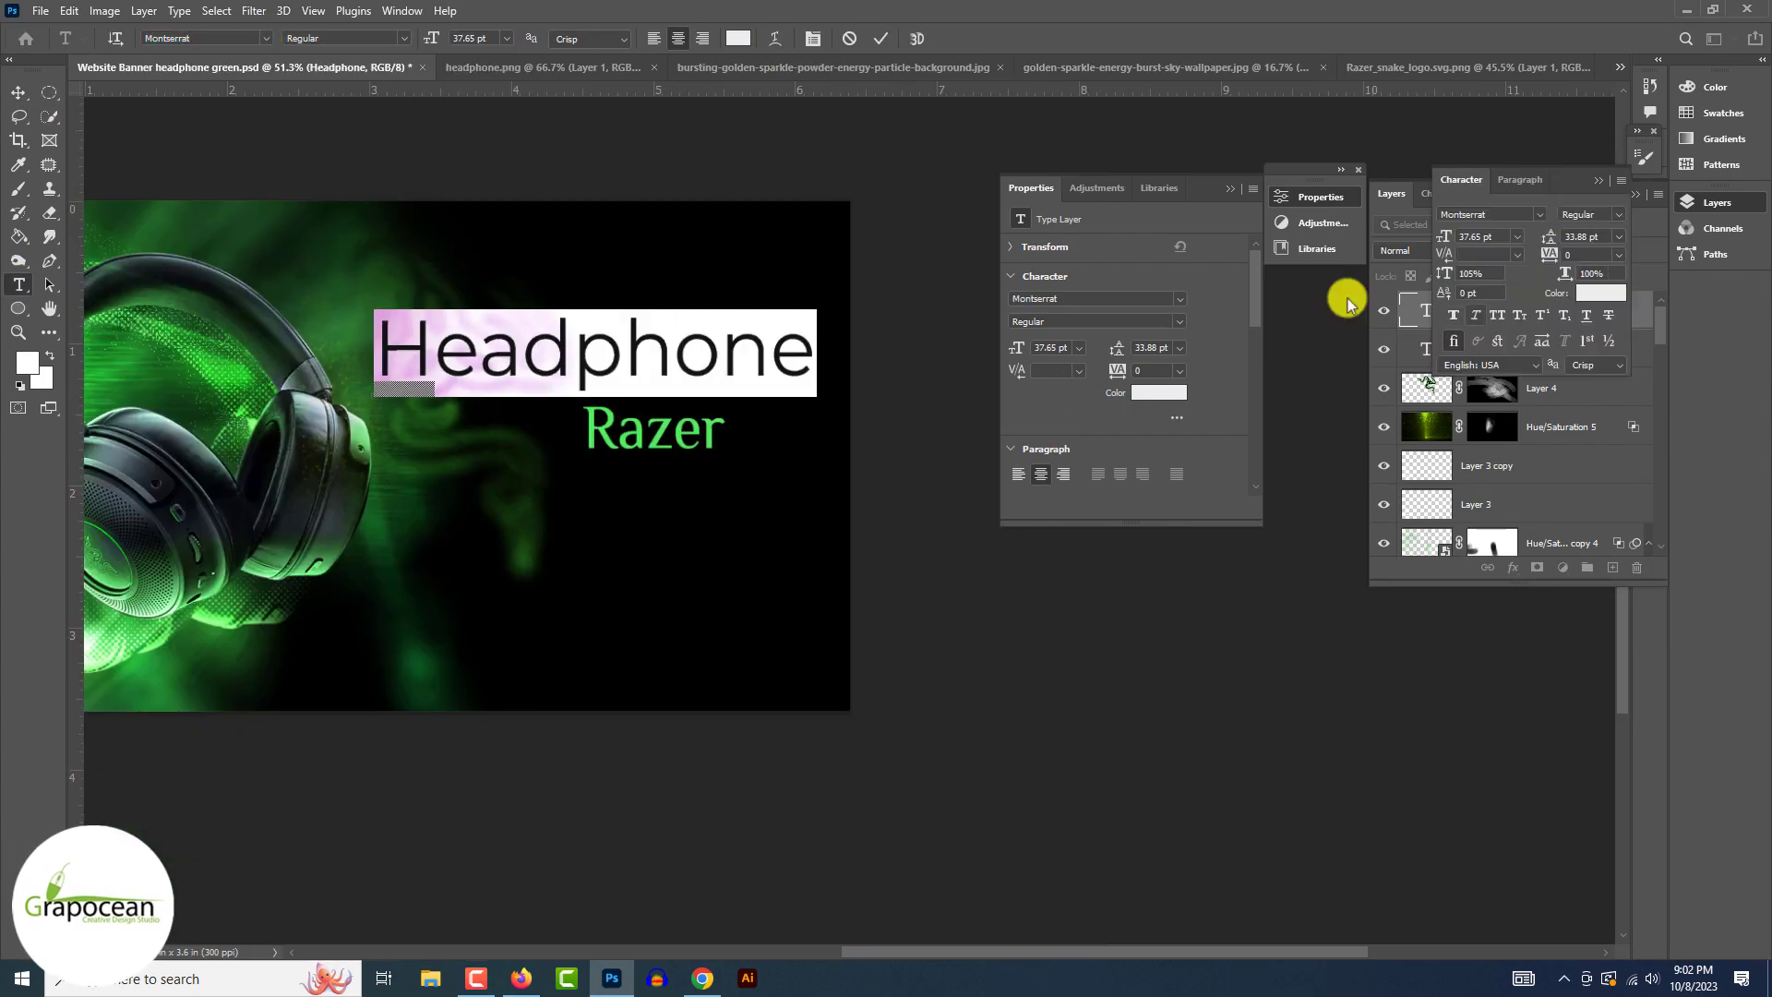
{"action": "left_click", "coordinate": [1491, 285]}
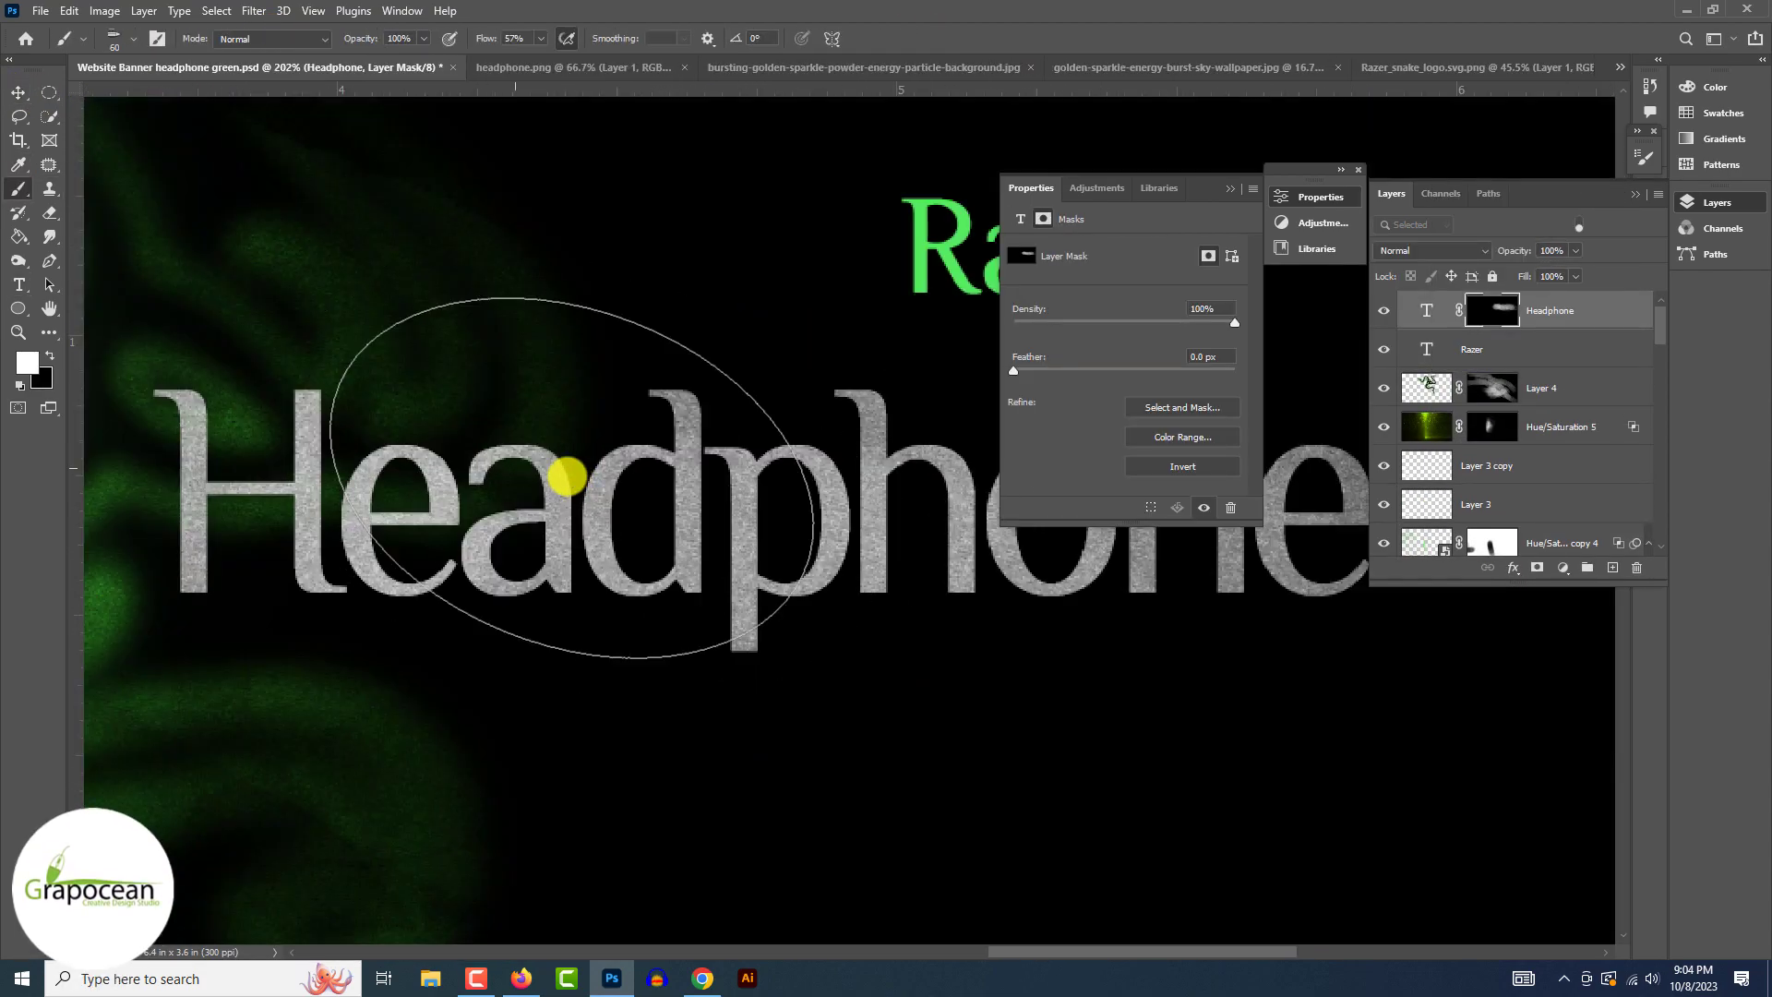
Step: Choose a textured 10 px brush and paint shading onto the "Headphone" letters through the layer mask
{"action": "left_click", "coordinate": [132, 39]}
{"action": "scroll", "coordinate": [687, 554], "scroll_direction": "up", "scroll_amount": 8}
{"action": "mouse_move", "coordinate": [871, 678]}
{"action": "left_mouse_down"}
{"action": "mouse_move", "coordinate": [871, 569]}
{"action": "mouse_move", "coordinate": [873, 701]}
{"action": "left_mouse_up"}
{"action": "key", "text": "x"}
{"action": "scroll", "coordinate": [953, 696], "scroll_direction": "down", "scroll_amount": 2}
{"action": "left_click_drag", "start_coordinate": [624, 591], "coordinate": [625, 732]}
{"action": "scroll", "coordinate": [365, 768], "scroll_direction": "down", "scroll_amount": 3}
{"action": "scroll", "coordinate": [831, 664], "scroll_direction": "up", "scroll_amount": 6}
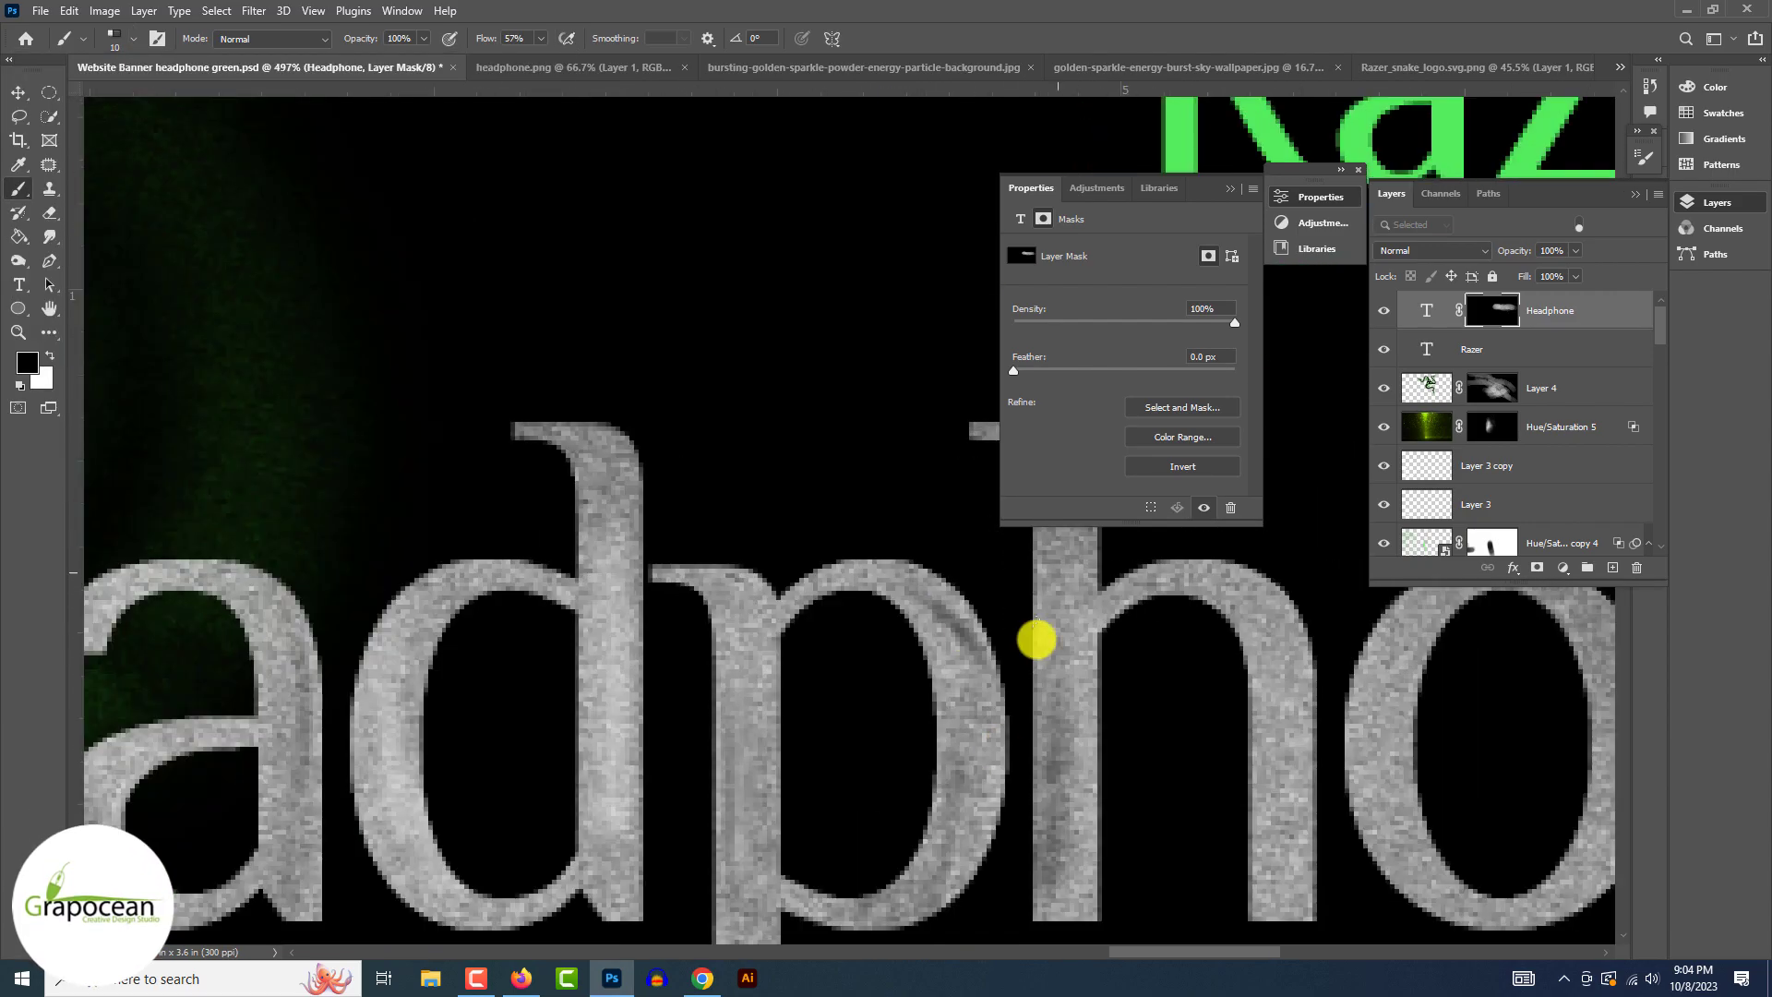
Step: Paint a dark stroke down the stem of the h after the p and compare the "Headphone" layer hidden and shown
{"action": "left_click_drag", "start_coordinate": [1077, 591], "coordinate": [1077, 757]}
{"action": "scroll", "coordinate": [1238, 760], "scroll_direction": "up", "scroll_amount": 2}
{"action": "scroll", "coordinate": [1237, 760], "scroll_direction": "down", "scroll_amount": 5}
{"action": "scroll", "coordinate": [1195, 648], "scroll_direction": "up", "scroll_amount": 4}
{"action": "scroll", "coordinate": [1054, 566], "scroll_direction": "down", "scroll_amount": 4}
{"action": "left_click", "coordinate": [1384, 313]}
{"action": "left_click", "coordinate": [1383, 314]}
{"action": "scroll", "coordinate": [1385, 319], "scroll_direction": "down", "scroll_amount": 1}
{"action": "scroll", "coordinate": [1189, 728], "scroll_direction": "down", "scroll_amount": 5}
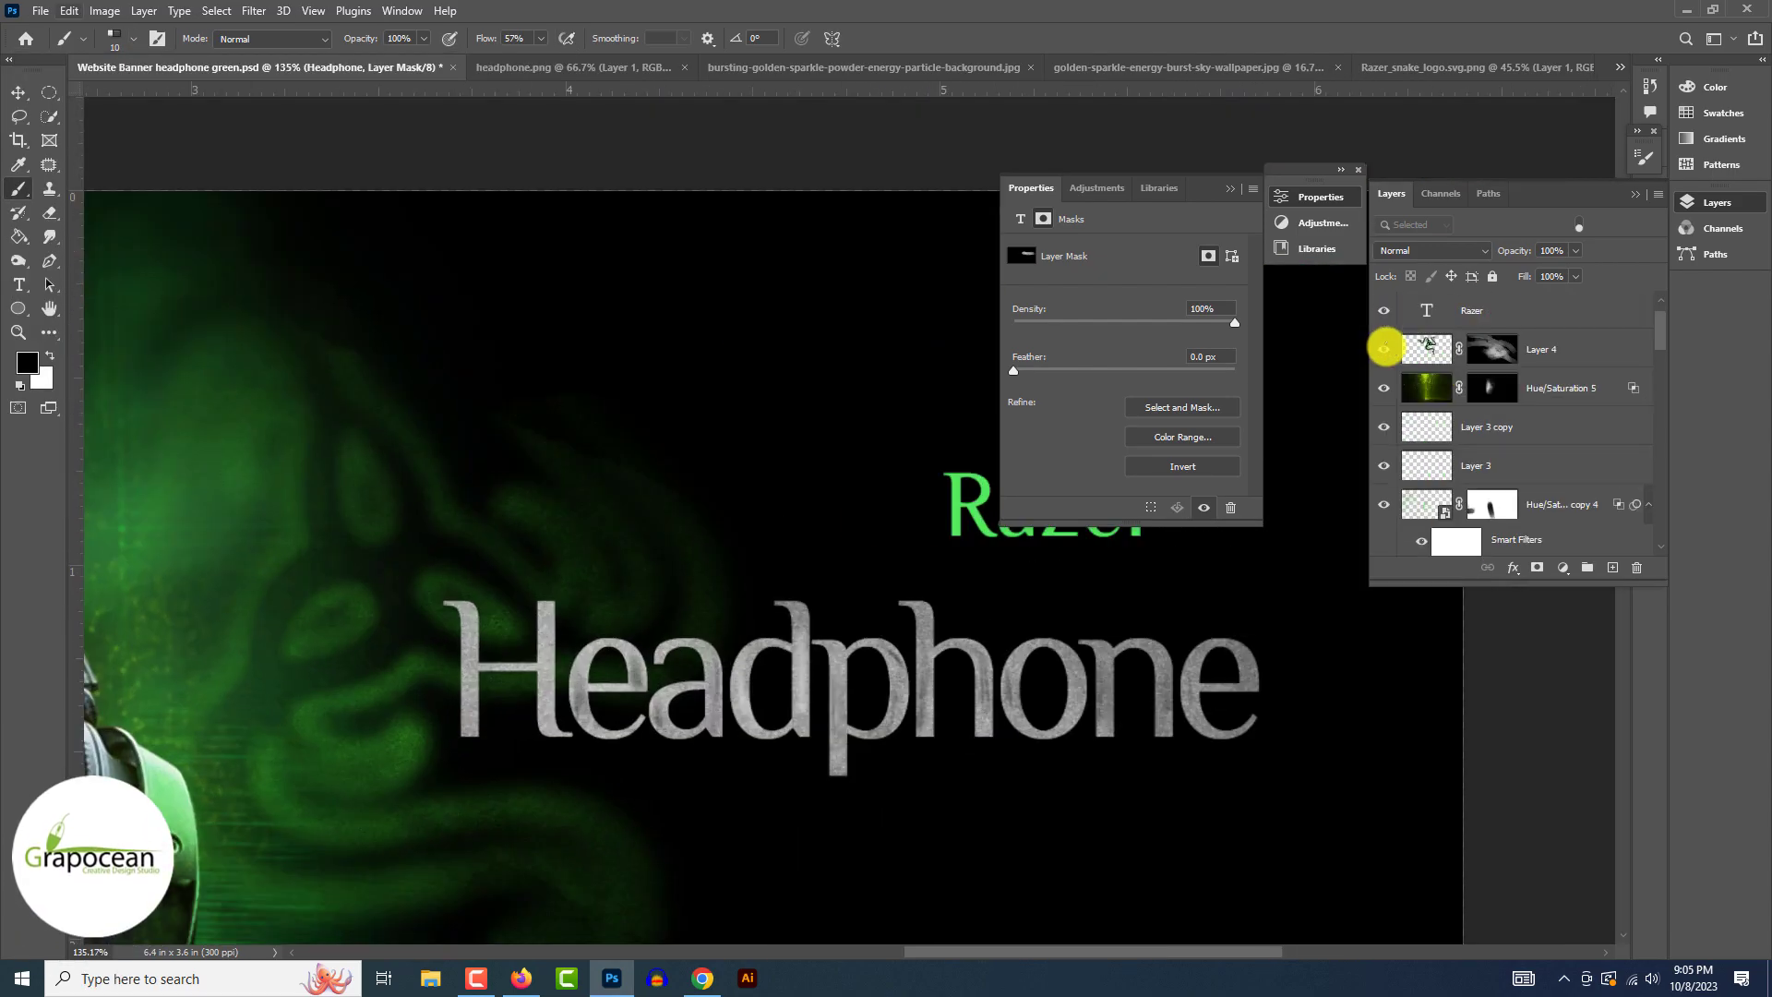
Step: Paint white on the "Headphone" layer mask to bring back brighter streaks on several letter stems
{"action": "scroll", "coordinate": [464, 667], "scroll_direction": "up", "scroll_amount": 8}
{"action": "key", "text": "x"}
{"action": "left_click_drag", "start_coordinate": [469, 572], "coordinate": [465, 759]}
{"action": "left_click_drag", "start_coordinate": [1032, 740], "coordinate": [1032, 821]}
{"action": "left_click_drag", "start_coordinate": [1175, 720], "coordinate": [1175, 817]}
{"action": "scroll", "coordinate": [1242, 736], "scroll_direction": "up", "scroll_amount": 4}
{"action": "scroll", "coordinate": [1166, 772], "scroll_direction": "down", "scroll_amount": 10}
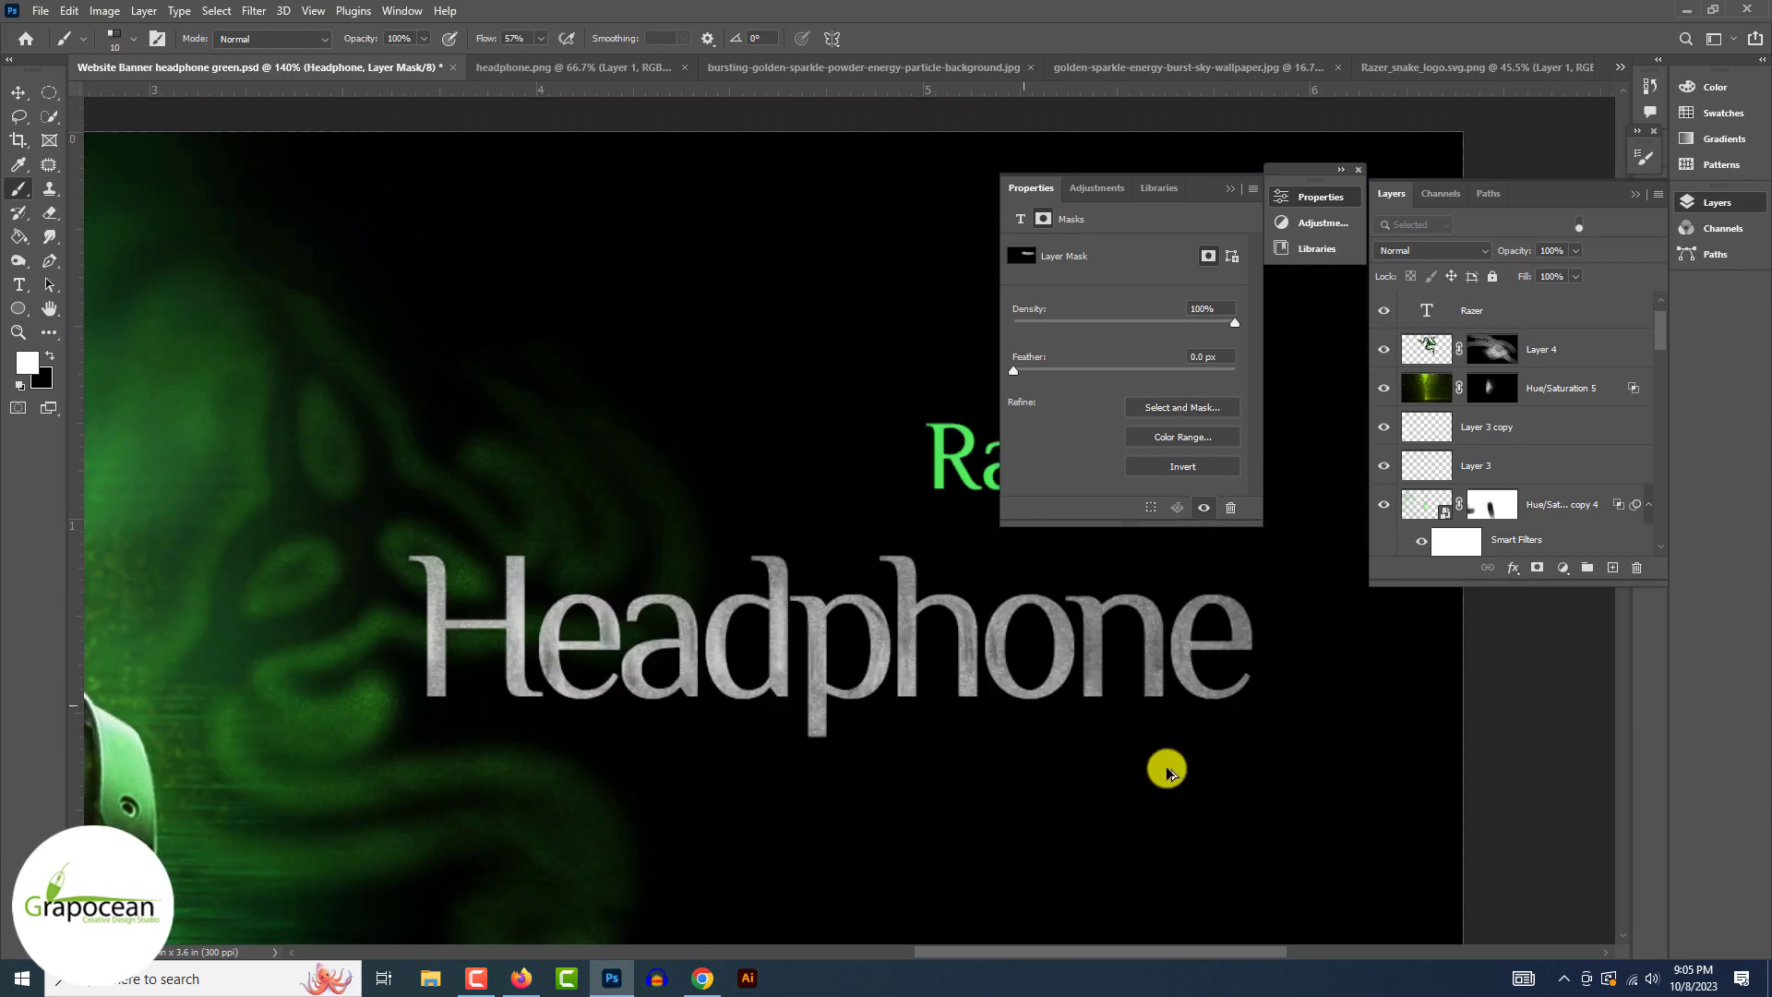
Step: Add an Exposure adjustment of +1.39 clipped to the "Headphone" text and invert its mask
{"action": "scroll", "coordinate": [1381, 336], "scroll_direction": "up", "scroll_amount": 1}
{"action": "left_click", "coordinate": [1562, 567]}
{"action": "left_click", "coordinate": [1589, 683]}
{"action": "left_click_drag", "start_coordinate": [1124, 296], "coordinate": [1147, 298]}
{"action": "left_click", "coordinate": [1492, 331], "text": "alt"}
{"action": "key", "text": "ctrl+i"}
Step: Paint white highlights on the "Headphone" letters through the Exposure 3 mask with a textured 10 px brush
{"action": "scroll", "coordinate": [896, 675], "scroll_direction": "up", "scroll_amount": 8}
{"action": "left_click", "coordinate": [133, 38]}
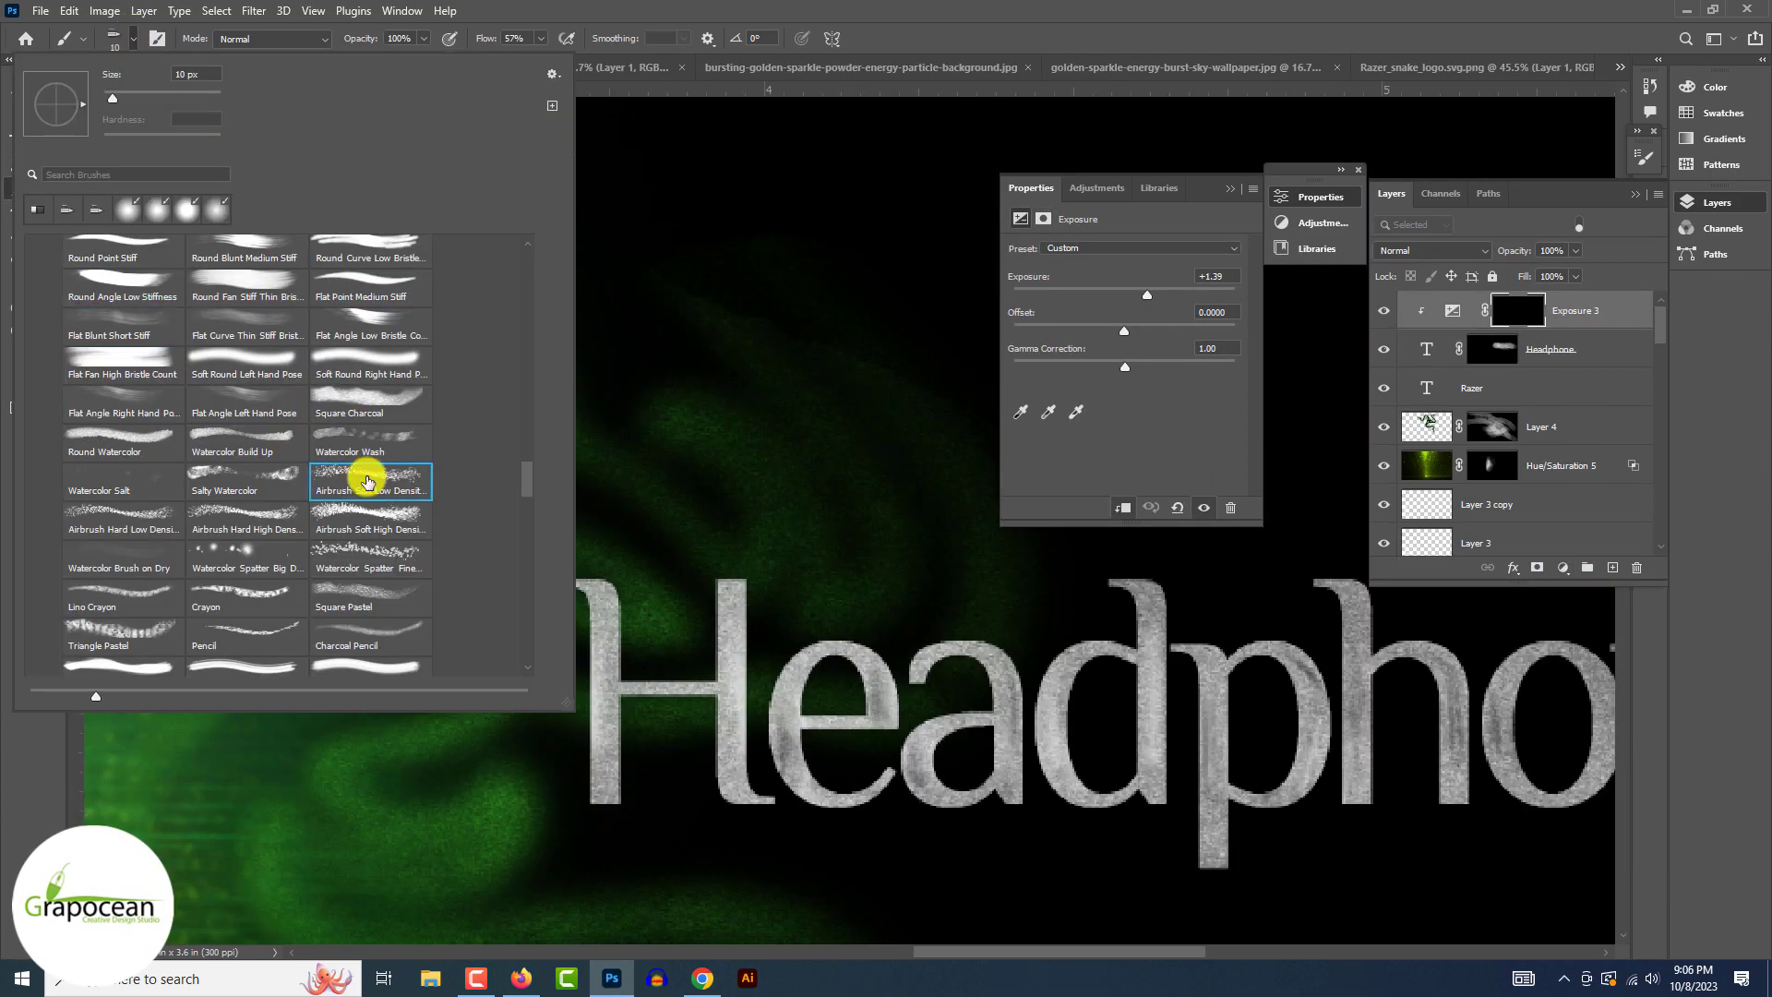
{"action": "left_click", "coordinate": [316, 379]}
{"action": "left_click_drag", "start_coordinate": [729, 683], "coordinate": [729, 609]}
{"action": "key", "text": "x"}
{"action": "scroll", "coordinate": [1134, 695], "scroll_direction": "up", "scroll_amount": 5}
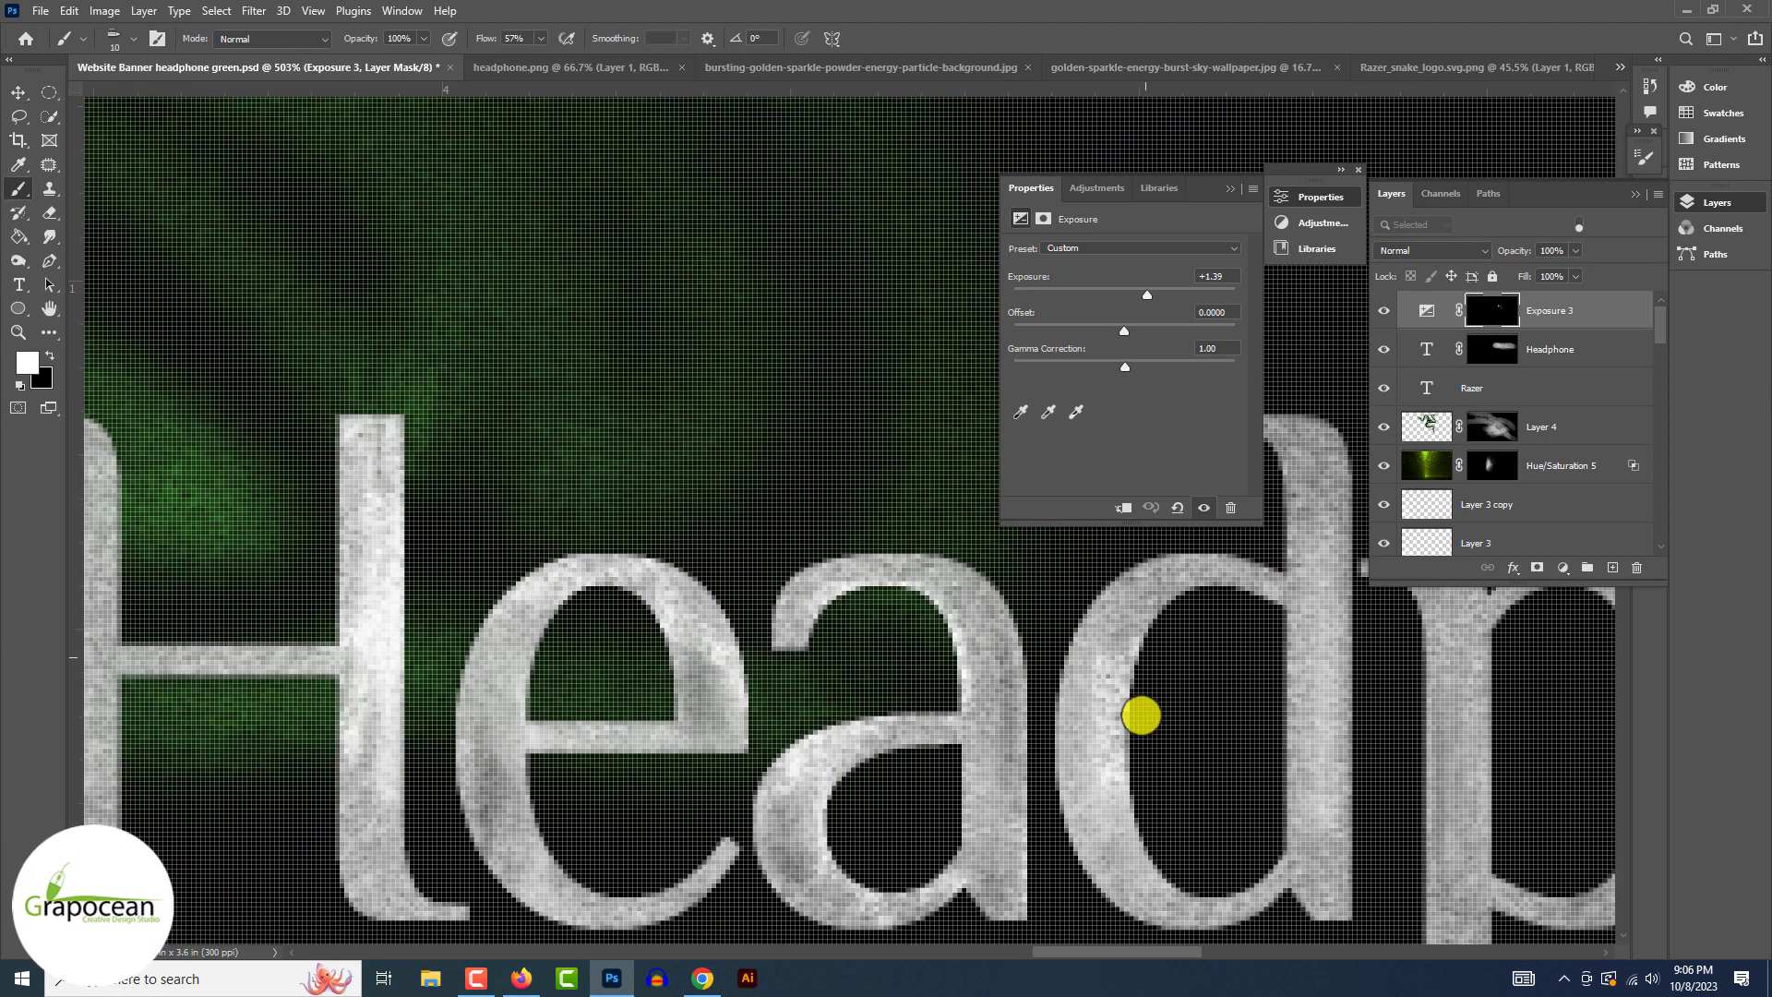
{"action": "scroll", "coordinate": [1200, 784], "scroll_direction": "down", "scroll_amount": 7}
{"action": "scroll", "coordinate": [1104, 701], "scroll_direction": "up", "scroll_amount": 7}
{"action": "left_click_drag", "start_coordinate": [882, 664], "coordinate": [886, 858]}
{"action": "left_click_drag", "start_coordinate": [1070, 683], "coordinate": [1061, 830]}
{"action": "scroll", "coordinate": [1025, 766], "scroll_direction": "down", "scroll_amount": 1}
{"action": "left_click_drag", "start_coordinate": [1000, 609], "coordinate": [1000, 735]}
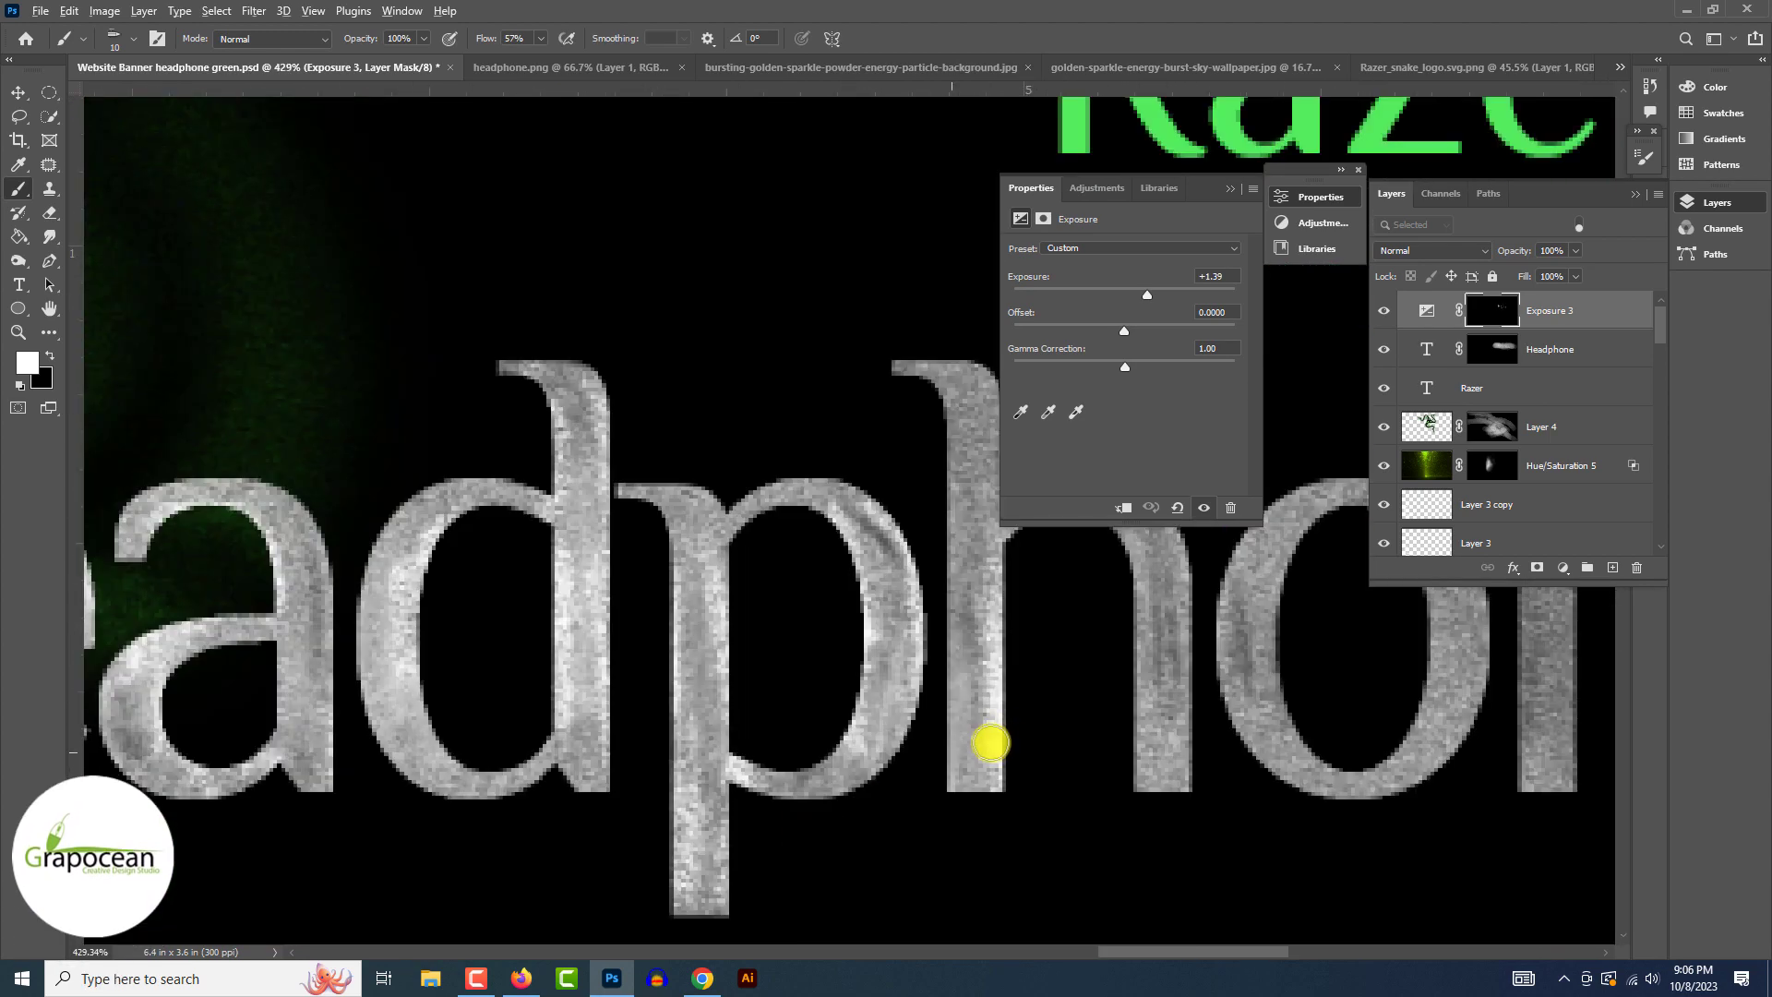
{"action": "left_click_drag", "start_coordinate": [1140, 692], "coordinate": [1058, 881]}
{"action": "scroll", "coordinate": [1259, 787], "scroll_direction": "down", "scroll_amount": 10}
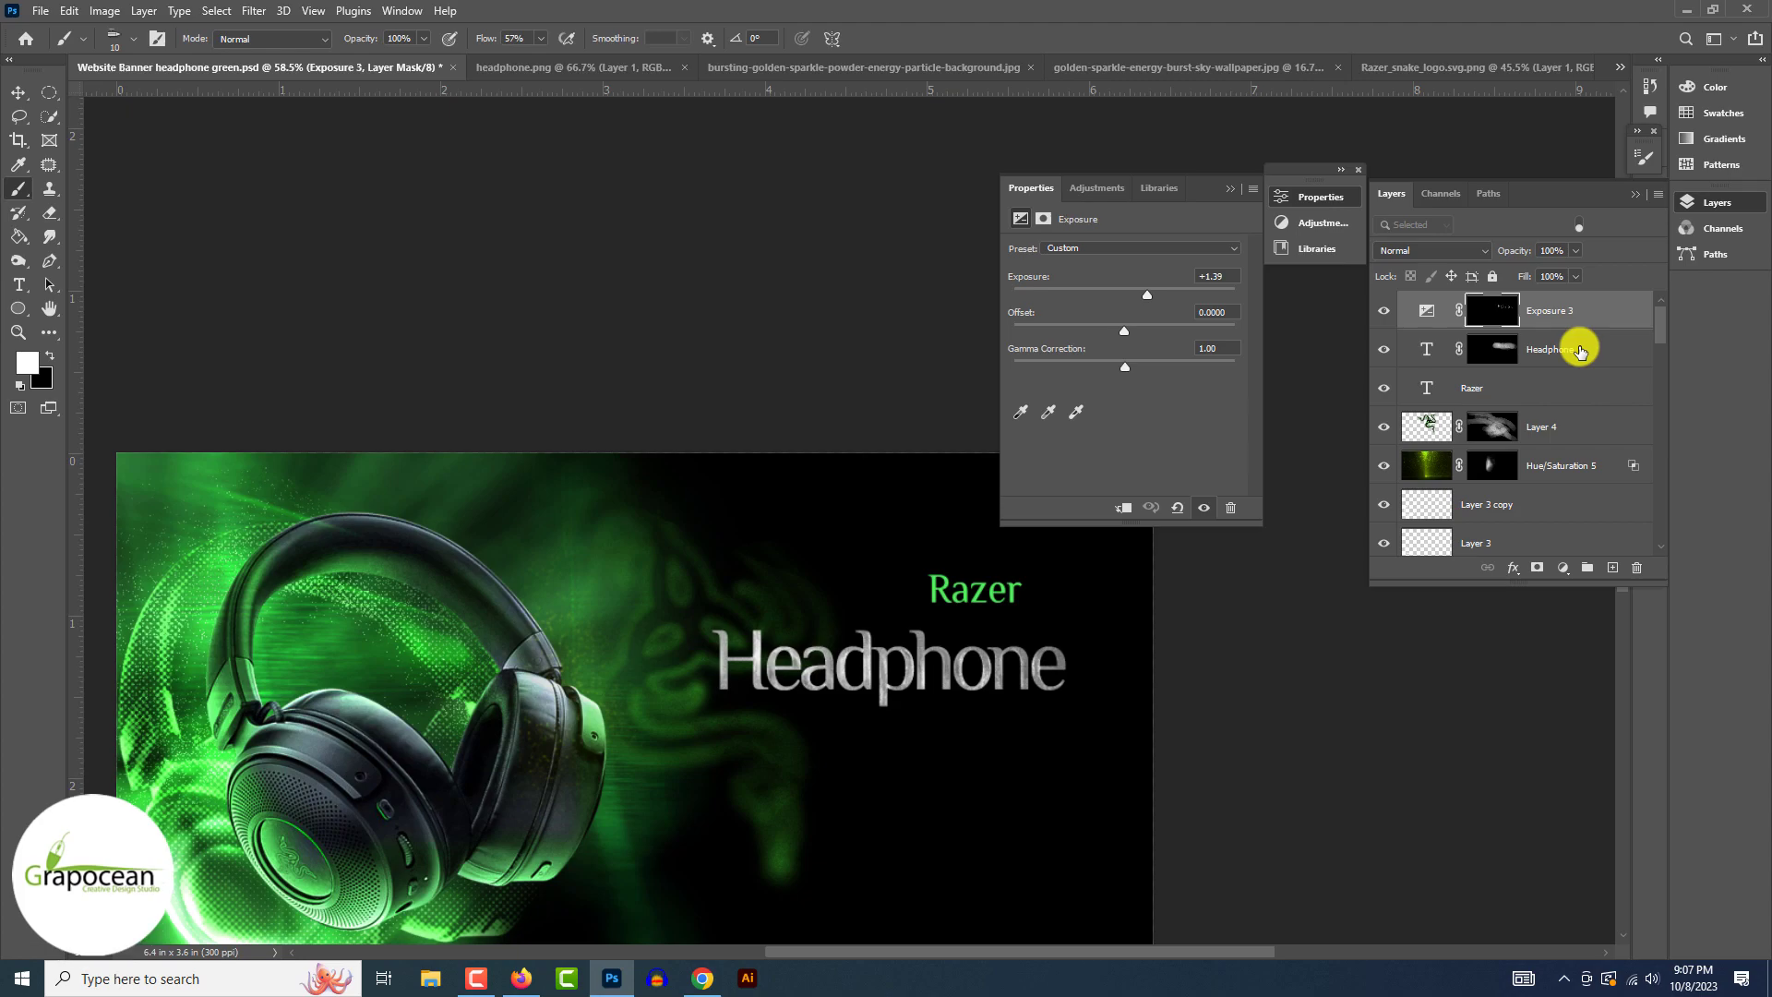
Step: Apply an Inner Bevel of size 38 px to the "Headphone" text layer and adjust its shadow colour
{"action": "left_click", "coordinate": [1427, 311]}
{"action": "double_click", "coordinate": [1595, 351]}
{"action": "left_click", "coordinate": [1096, 467]}
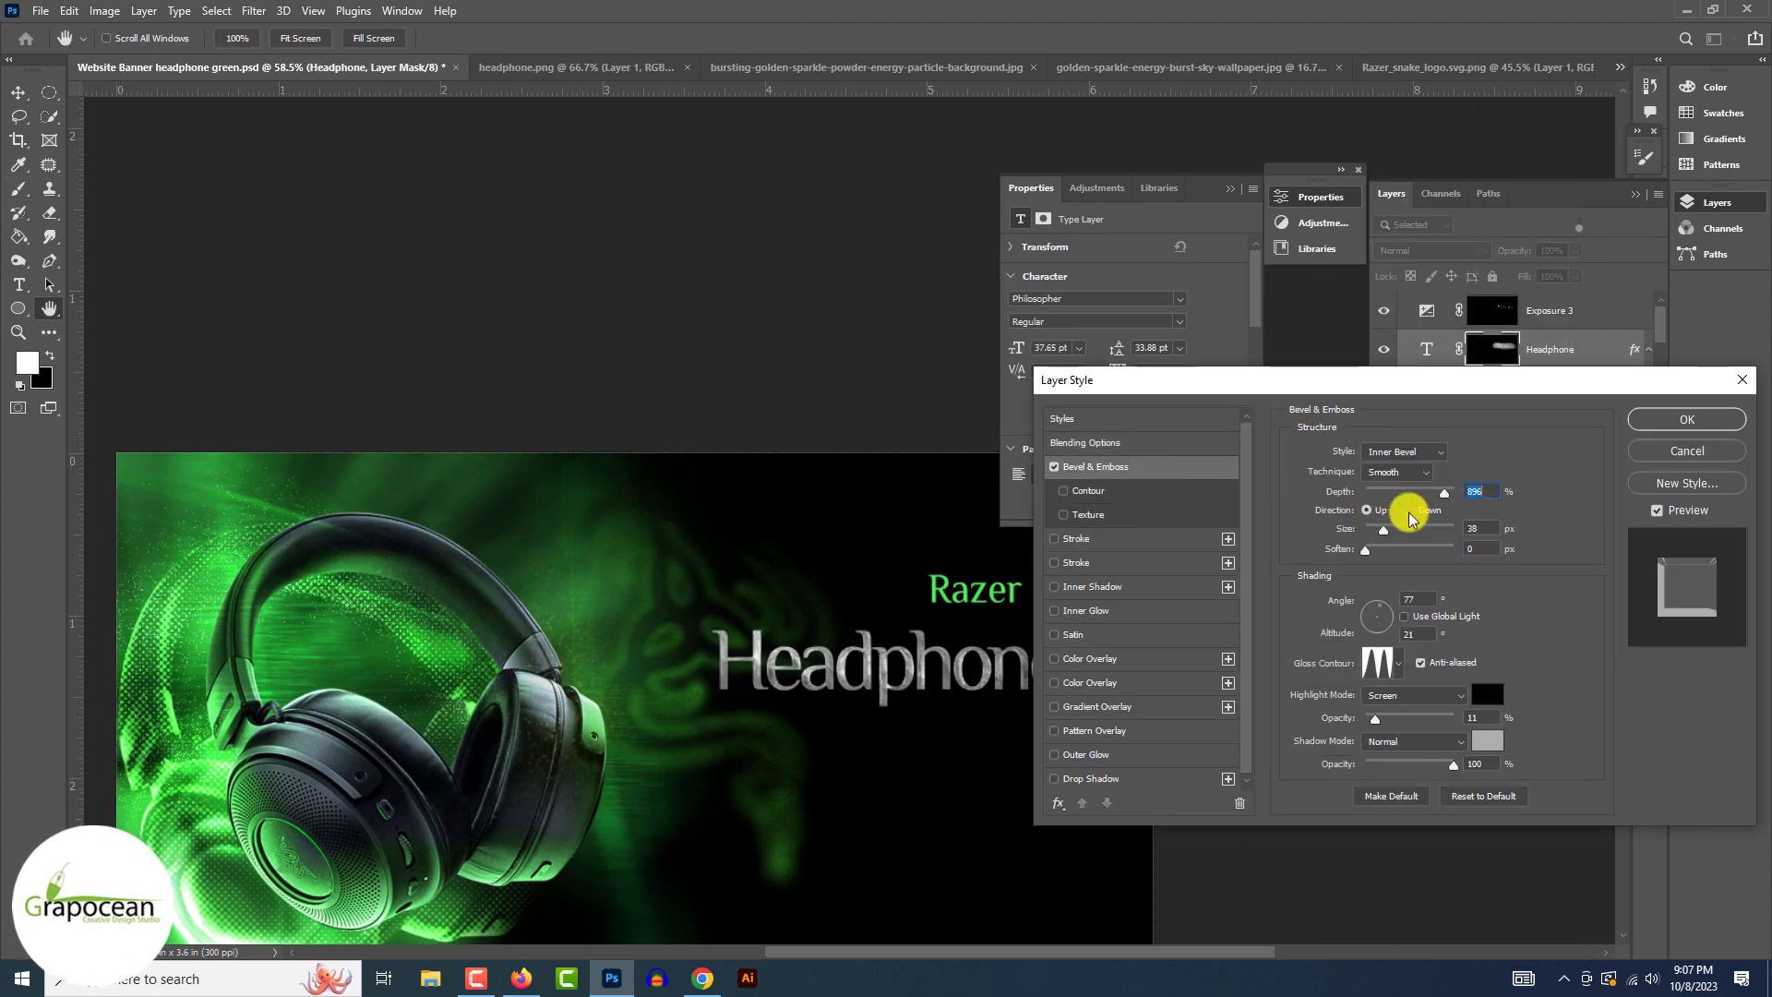
{"action": "left_click", "coordinate": [1488, 741]}
{"action": "left_click_drag", "start_coordinate": [1533, 713], "coordinate": [1536, 635]}
{"action": "left_click", "coordinate": [1693, 631]}
{"action": "left_click", "coordinate": [1680, 425]}
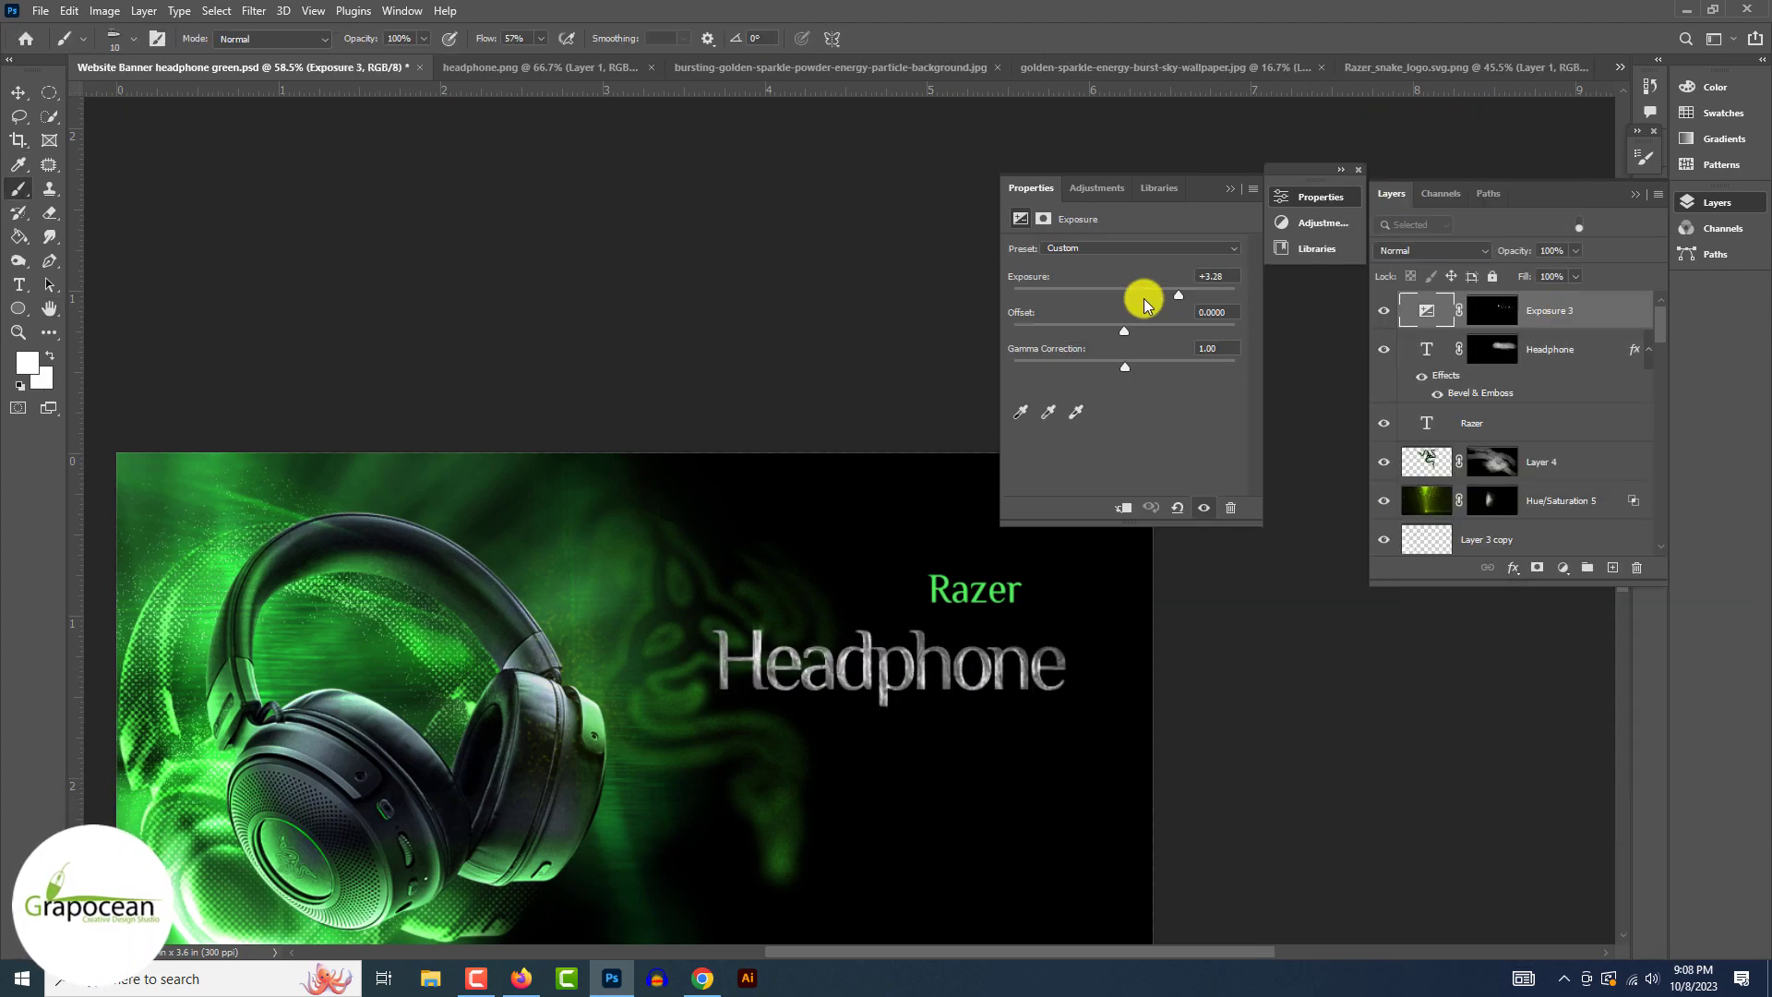
Step: Draw a thin horizontal line between the "Razer" and "Headphone" titles
{"action": "left_click", "coordinate": [1231, 188]}
{"action": "scroll", "coordinate": [1114, 737], "scroll_direction": "down", "scroll_amount": 1}
{"action": "key", "text": "v"}
{"action": "left_click", "coordinate": [993, 726]}
{"action": "scroll", "coordinate": [969, 760], "scroll_direction": "up", "scroll_amount": 4}
{"action": "mouse_move", "coordinate": [1055, 451]}
{"action": "left_mouse_down"}
{"action": "mouse_move", "coordinate": [1083, 476]}
{"action": "mouse_move", "coordinate": [354, 500]}
{"action": "left_mouse_up"}
Step: Colour the dividing line green to match the "Razer" title and nudge it into place
{"action": "left_click", "coordinate": [97, 380]}
{"action": "left_click", "coordinate": [206, 38]}
{"action": "left_click", "coordinate": [90, 135]}
{"action": "left_click", "coordinate": [272, 38]}
{"action": "left_click", "coordinate": [157, 136]}
{"action": "left_click", "coordinate": [1106, 433]}
{"action": "left_click_drag", "start_coordinate": [1107, 450], "coordinate": [1094, 453]}
{"action": "scroll", "coordinate": [706, 445], "scroll_direction": "down", "scroll_amount": 5}
{"action": "left_click", "coordinate": [1191, 650]}
Step: Locate the halftone effect layers and lower the opacity of the Exposure 2 copy layer
{"action": "scroll", "coordinate": [438, 526], "scroll_direction": "up", "scroll_amount": 5}
{"action": "left_click", "coordinate": [439, 526]}
{"action": "left_click", "coordinate": [1383, 406]}
{"action": "left_click", "coordinate": [1383, 406]}
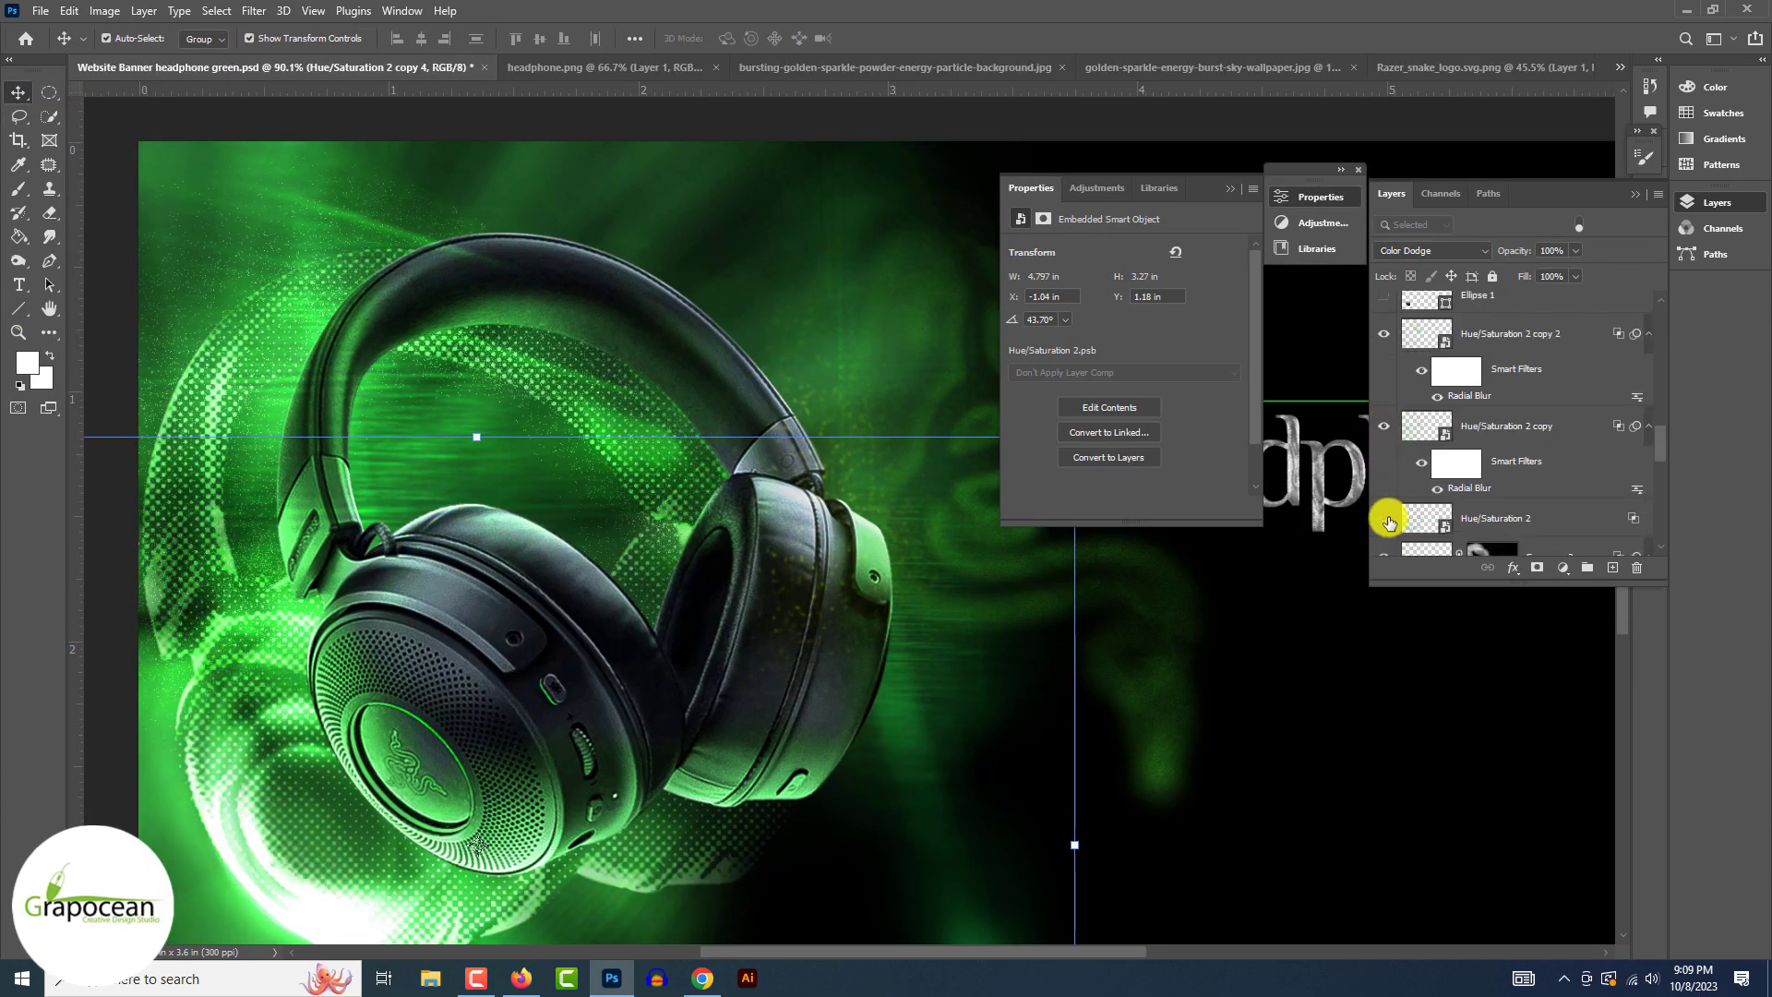
{"action": "scroll", "coordinate": [1532, 480], "scroll_direction": "down", "scroll_amount": 2}
{"action": "left_click", "coordinate": [1559, 480]}
{"action": "left_click", "coordinate": [1575, 251]}
{"action": "left_click_drag", "start_coordinate": [1576, 273], "coordinate": [1547, 274]}
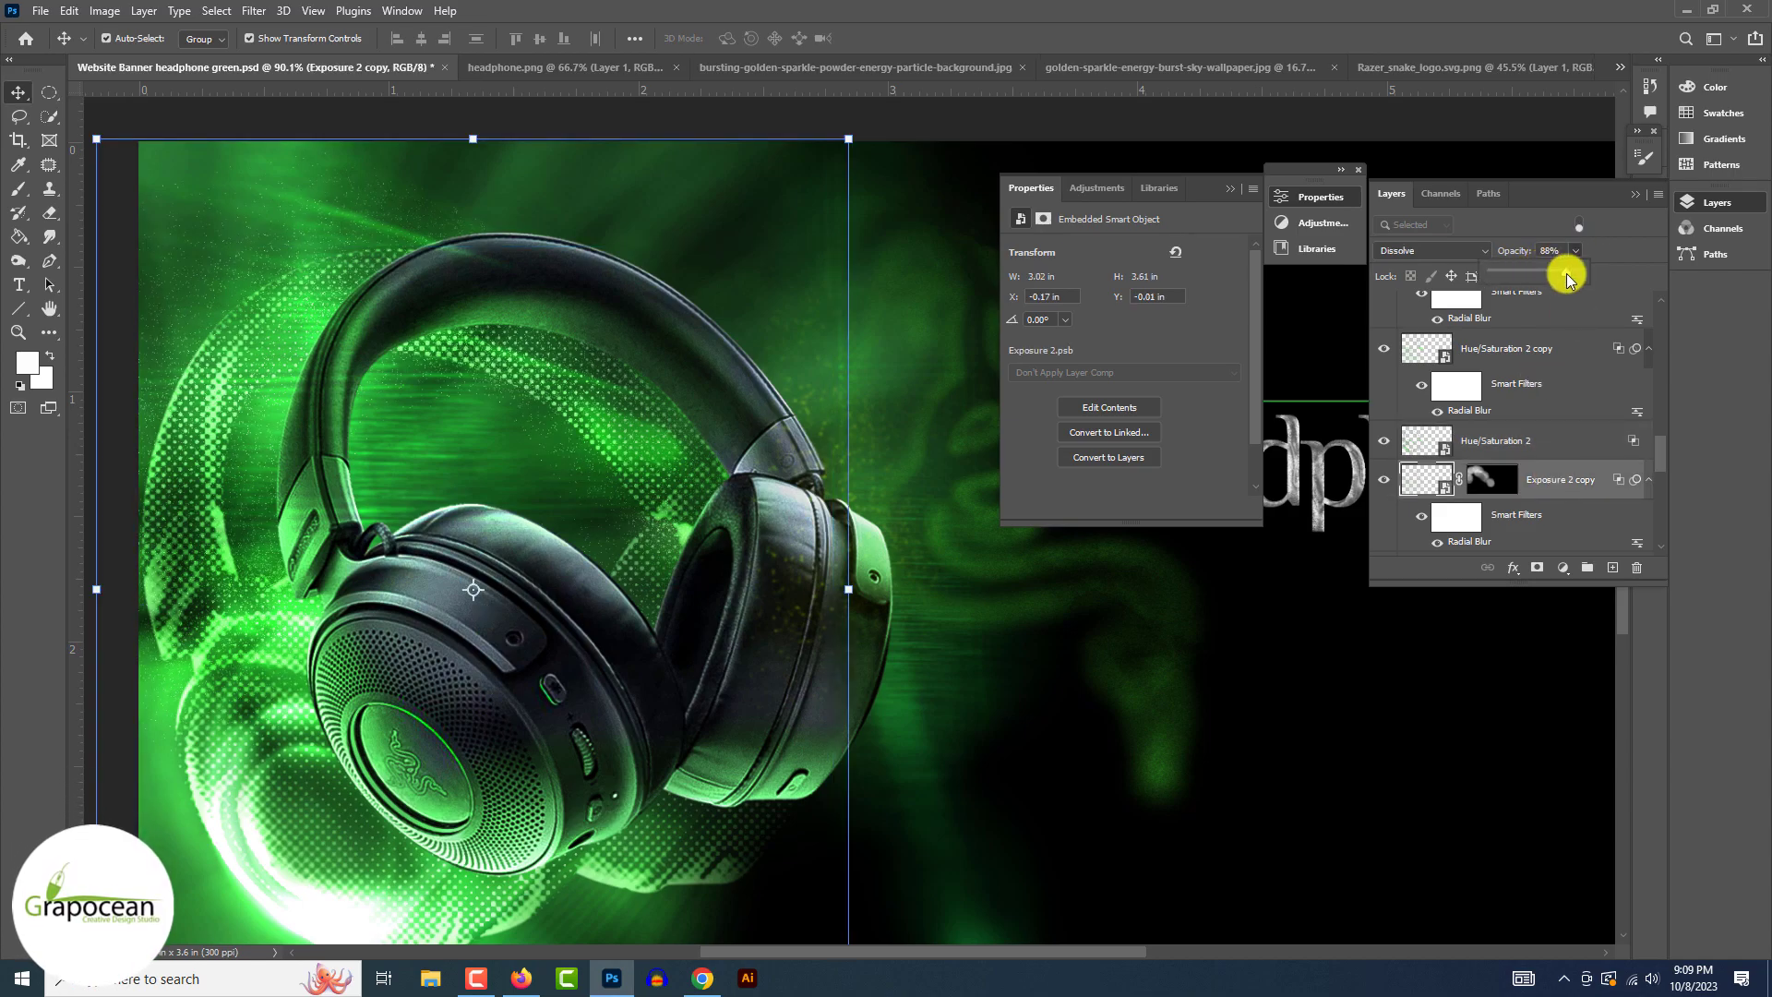
{"action": "left_click", "coordinate": [1059, 803]}
{"action": "scroll", "coordinate": [1059, 803], "scroll_direction": "down", "scroll_amount": 5}
Step: Add the text "Advanced" below the "Headphone" title
{"action": "scroll", "coordinate": [1270, 791], "scroll_direction": "up", "scroll_amount": 5}
{"action": "left_click", "coordinate": [18, 285]}
{"action": "scroll", "coordinate": [628, 784], "scroll_direction": "up", "scroll_amount": 3}
{"action": "left_click", "coordinate": [646, 746]}
{"action": "type", "text": "AD"}
{"action": "key", "text": "BackSpace"}
{"action": "type", "text": "dvanced"}
{"action": "key", "text": "ctrl+Return"}
Step: Scale the "Advanced" text to about 11.16 pt and line it up with the start of the "Headphone" title
{"action": "key", "text": "ctrl+t"}
{"action": "left_click_drag", "start_coordinate": [894, 775], "coordinate": [582, 694]}
{"action": "left_click_drag", "start_coordinate": [543, 682], "coordinate": [402, 682]}
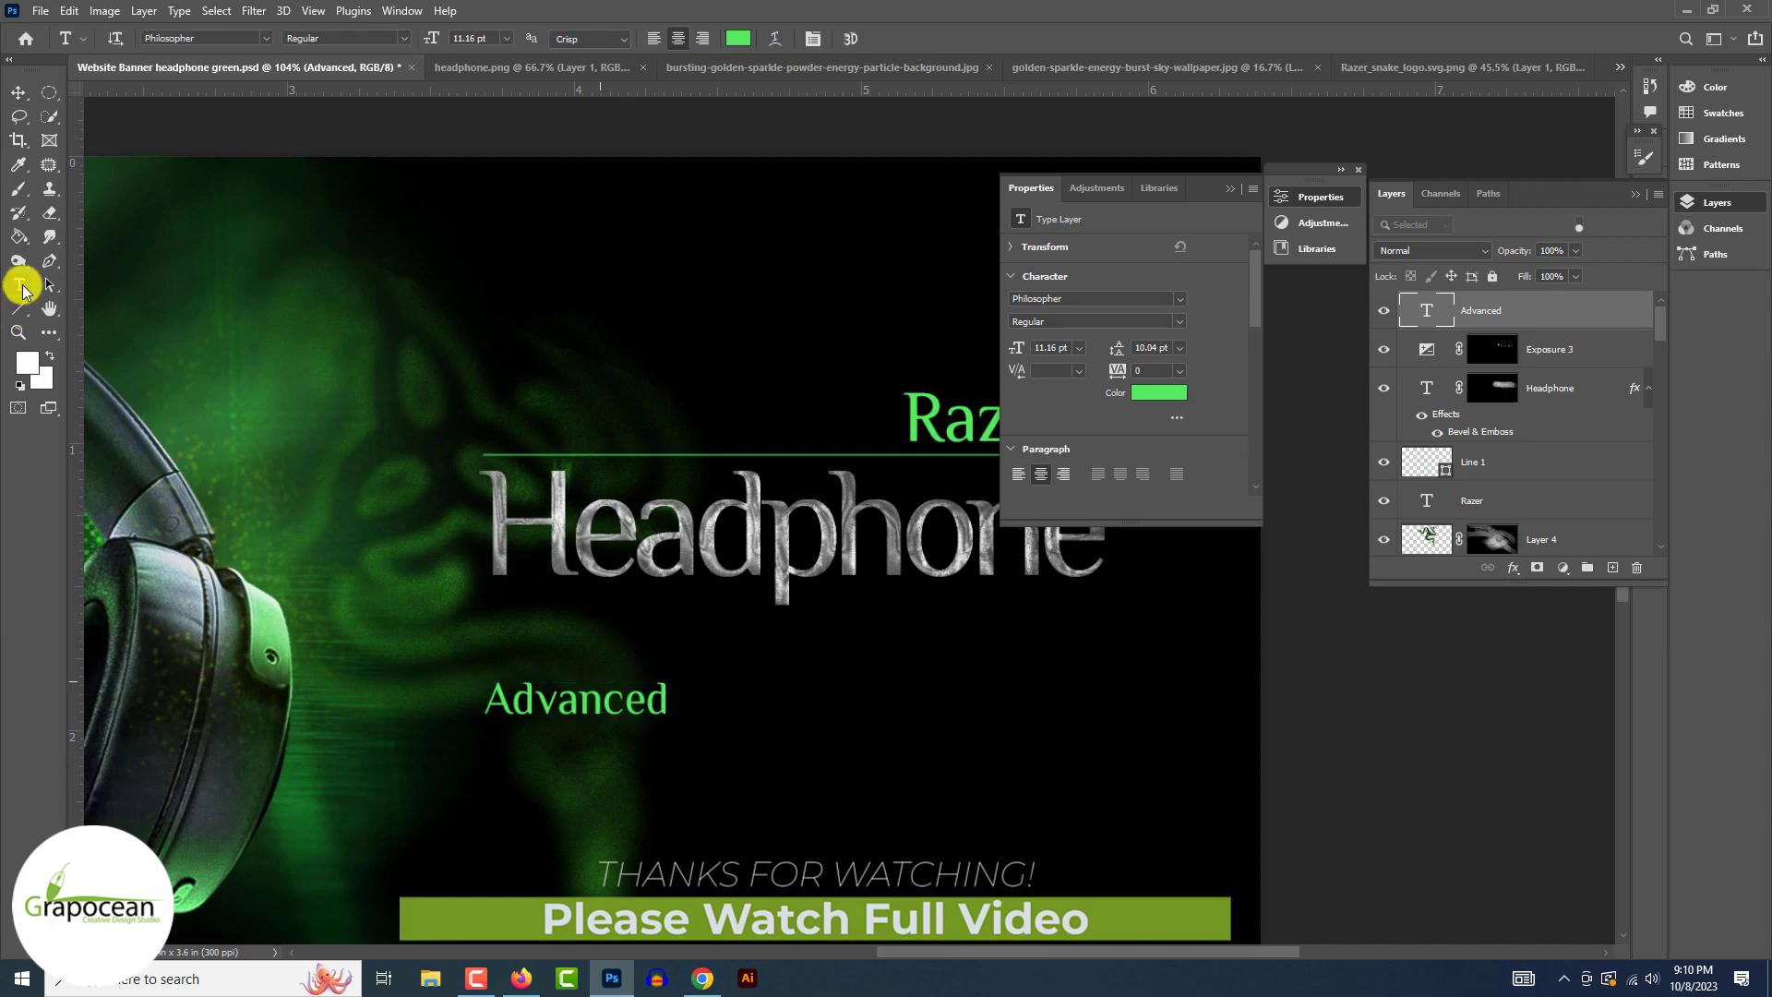
Step: Switch to Chrome and look up the wording "gaming streaming" in the search suggestions
{"action": "left_click", "coordinate": [702, 979]}
{"action": "type", "text": "gaming strem"}
{"action": "key", "text": "Down"}
{"action": "left_click_drag", "start_coordinate": [246, 52], "coordinate": [142, 52]}
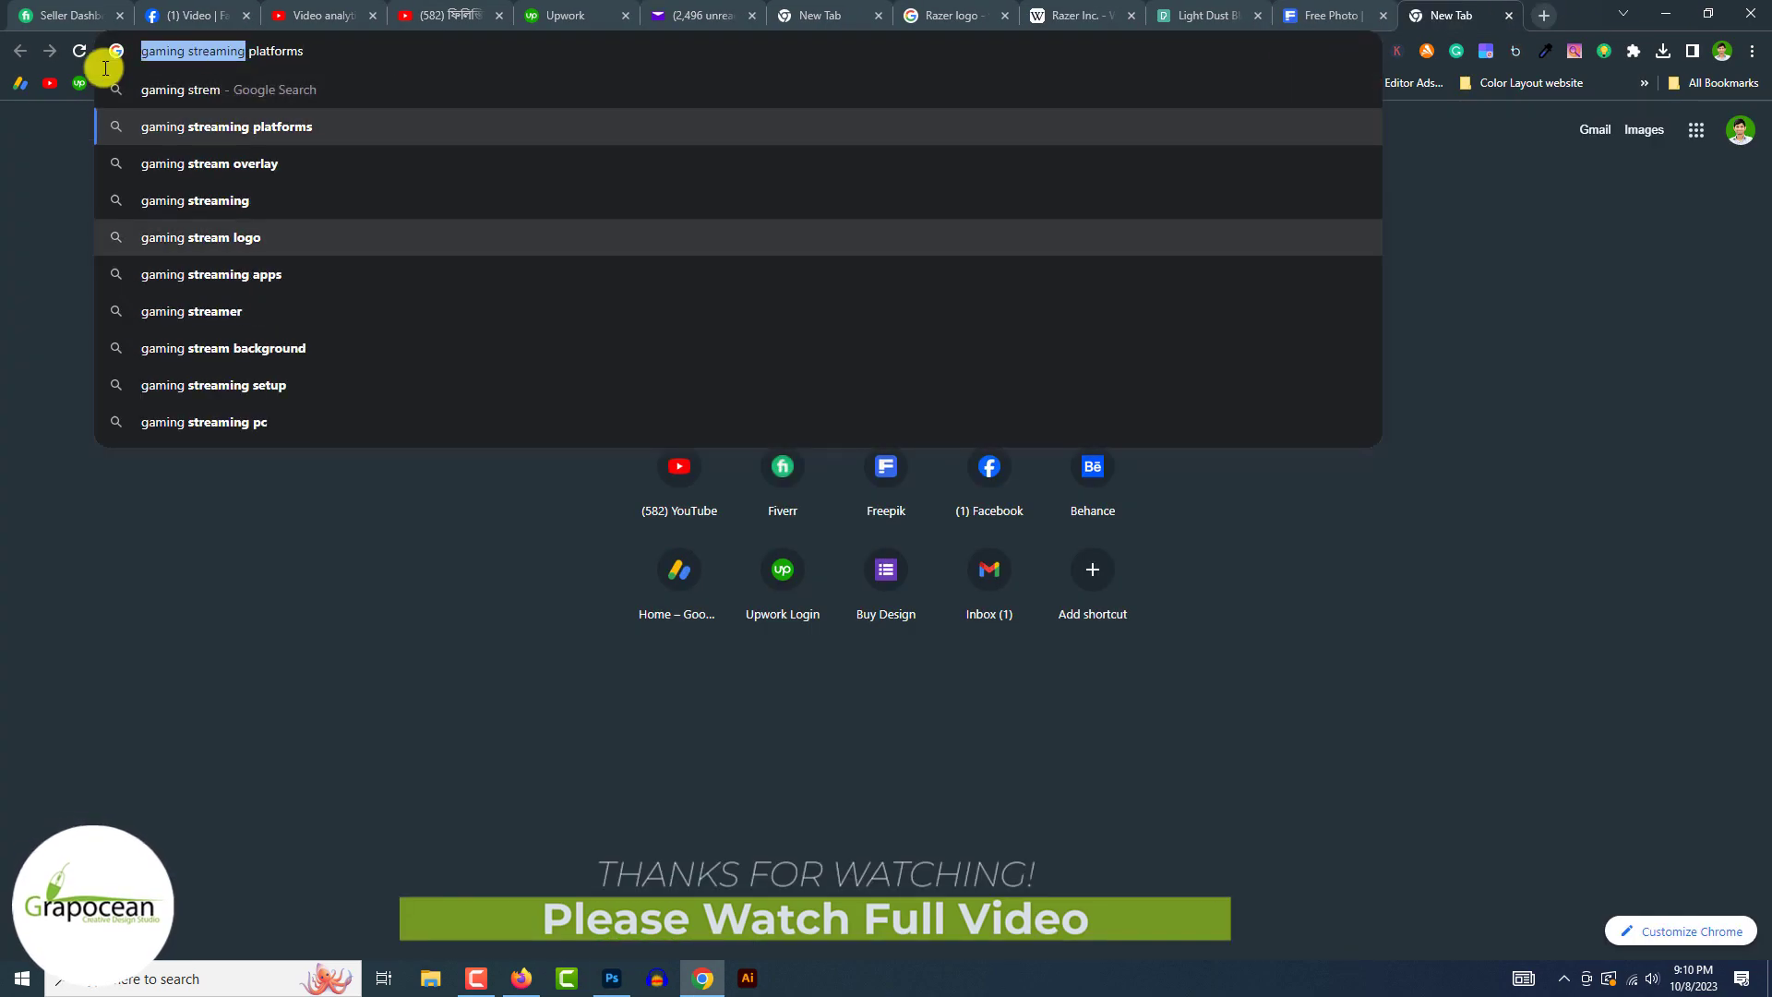
Step: Return to Photoshop, add the text "Gaming Streaming" and scale it to fit below "Advanced"
{"action": "left_click", "coordinate": [612, 979]}
{"action": "type", "text": "gaming streaming"}
{"action": "left_click", "coordinate": [19, 93]}
{"action": "left_click_drag", "start_coordinate": [710, 743], "coordinate": [955, 777]}
{"action": "left_click_drag", "start_coordinate": [1185, 820], "coordinate": [835, 762]}
{"action": "scroll", "coordinate": [745, 756], "scroll_direction": "down", "scroll_amount": 5}
{"action": "key", "text": "Return"}
Step: Scale down the "Advanced" text and position it just above the start of "Gaming Streaming"
{"action": "scroll", "coordinate": [795, 823], "scroll_direction": "up", "scroll_amount": 5}
{"action": "left_click_drag", "start_coordinate": [729, 719], "coordinate": [817, 719]}
{"action": "left_click_drag", "start_coordinate": [642, 684], "coordinate": [727, 699]}
{"action": "scroll", "coordinate": [754, 692], "scroll_direction": "up", "scroll_amount": 2}
{"action": "key", "text": "Return"}
{"action": "left_click_drag", "start_coordinate": [816, 669], "coordinate": [694, 669]}
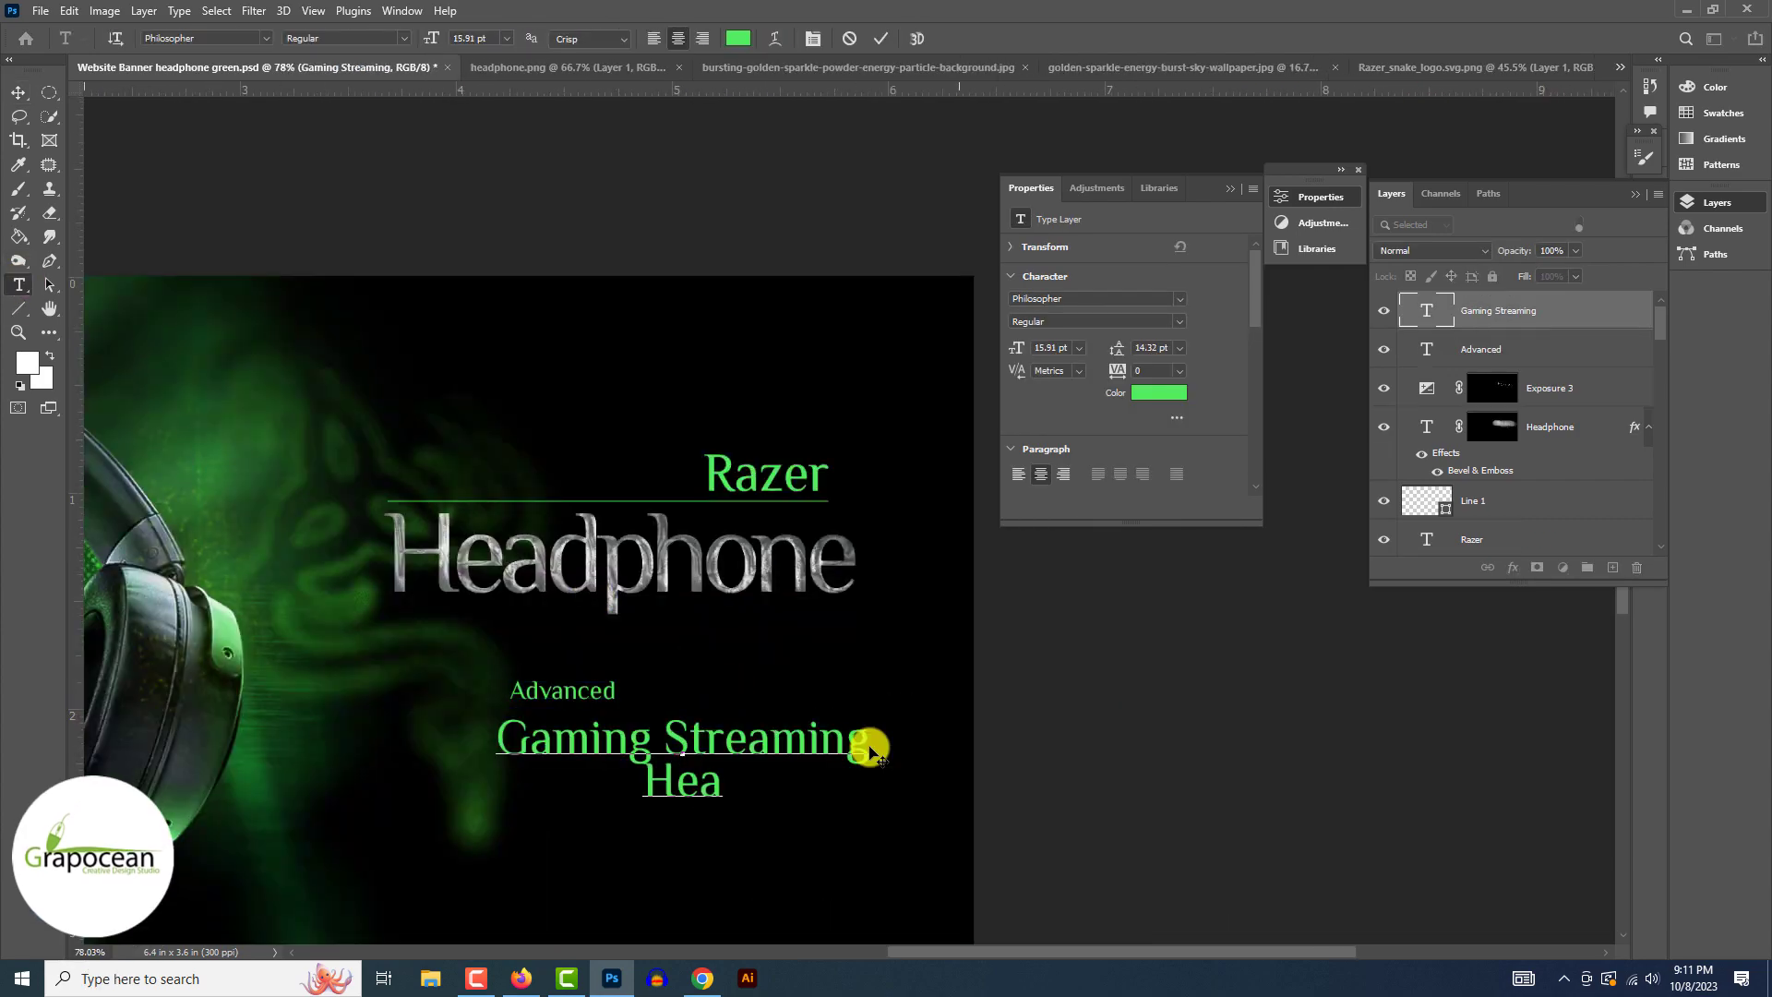
Step: Complete the subtitle with a second line reading "Headphone" and left-align it
{"action": "left_click", "coordinate": [653, 39]}
{"action": "left_click", "coordinate": [18, 92]}
{"action": "scroll", "coordinate": [1159, 771], "scroll_direction": "down", "scroll_amount": 5}
{"action": "left_click", "coordinate": [1143, 728]}
Step: Bring the green Razer snake logo into the banner, scale it to 61.99% and place it above the "Razer" title
{"action": "left_click", "coordinate": [1463, 68]}
{"action": "left_click_drag", "start_coordinate": [867, 412], "coordinate": [592, 438]}
{"action": "left_click_drag", "start_coordinate": [804, 817], "coordinate": [652, 692]}
{"action": "left_click_drag", "start_coordinate": [595, 512], "coordinate": [991, 278]}
{"action": "key", "text": "Return"}
{"action": "scroll", "coordinate": [1058, 868], "scroll_direction": "down", "scroll_amount": 2}
{"action": "left_click", "coordinate": [1024, 579], "text": "ctrl"}
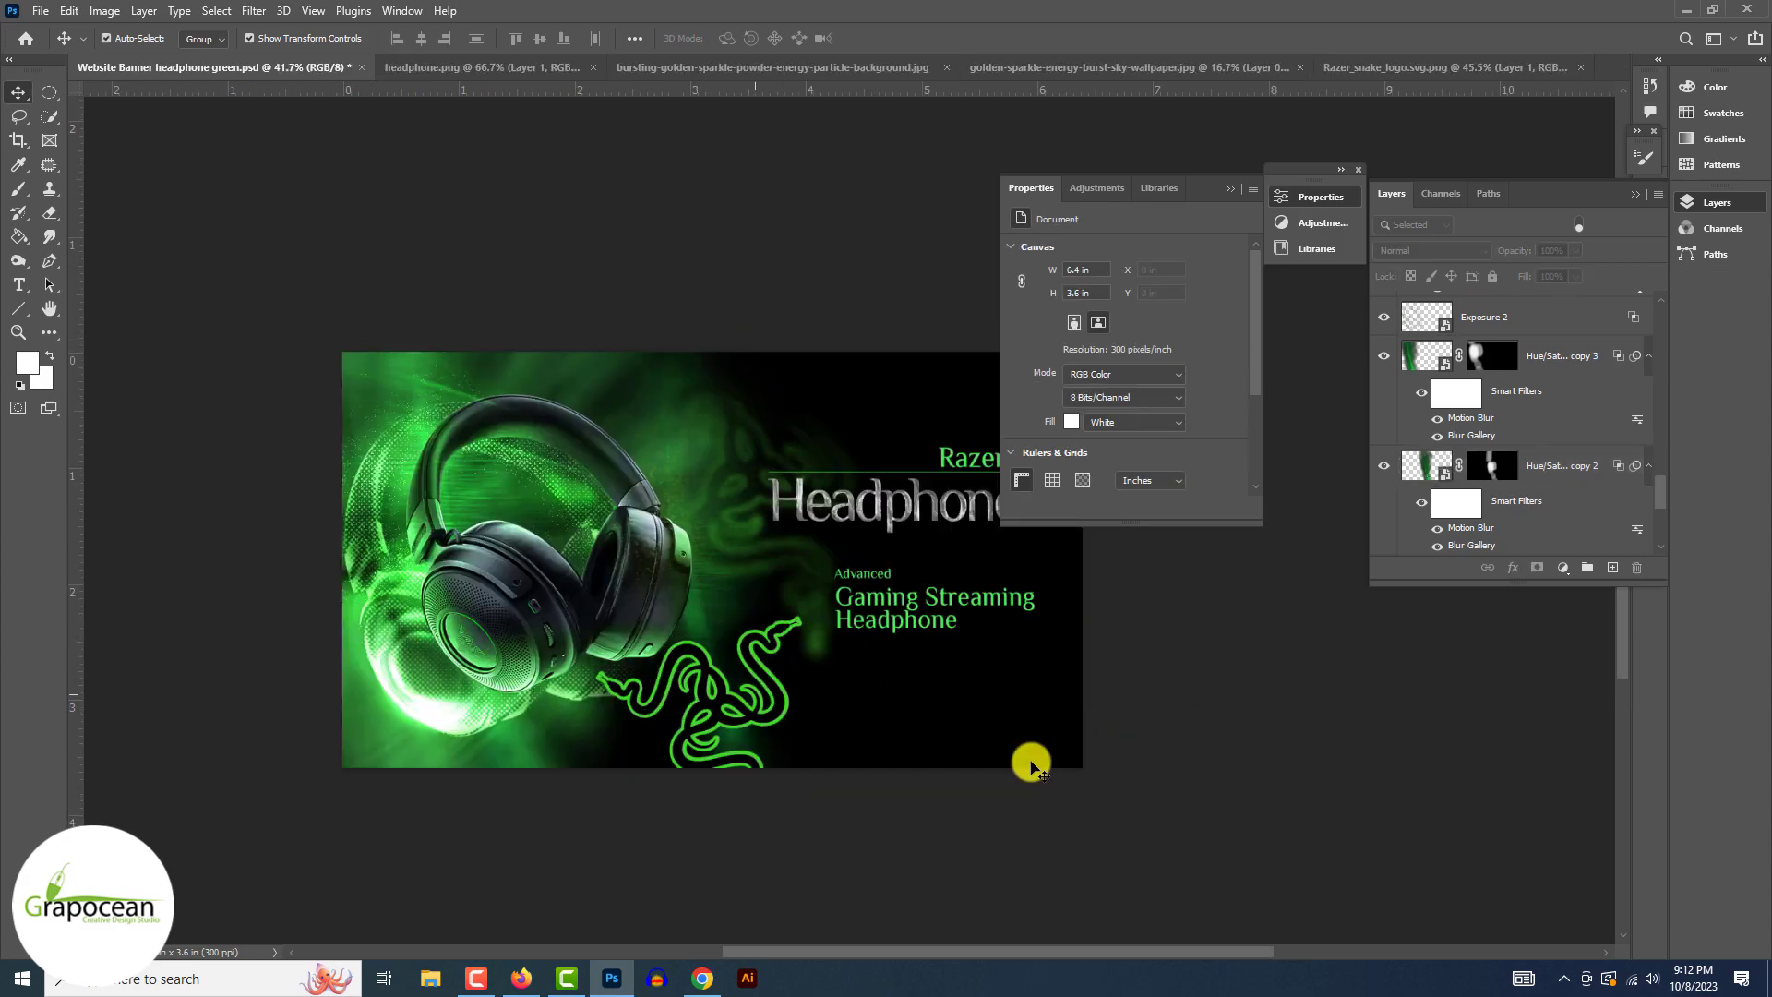
{"action": "left_click_drag", "start_coordinate": [1059, 763], "coordinate": [902, 447]}
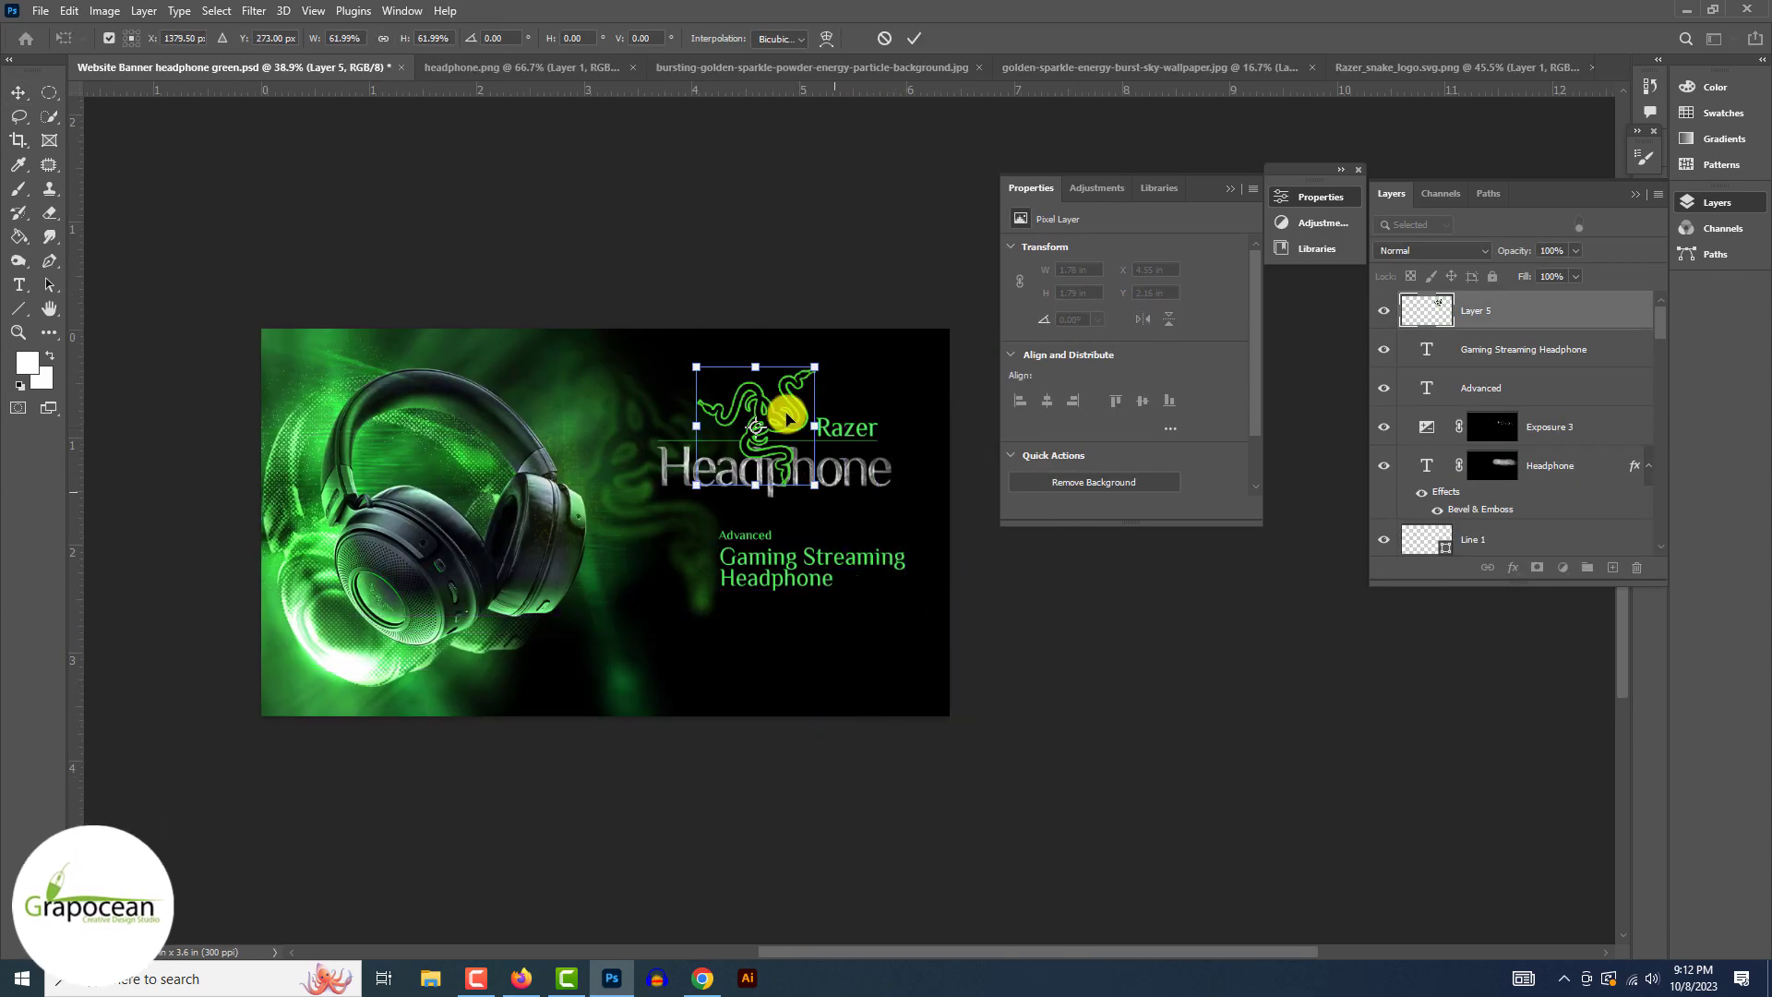
{"action": "scroll", "coordinate": [748, 406], "scroll_direction": "up", "scroll_amount": 5}
{"action": "left_click_drag", "start_coordinate": [786, 419], "coordinate": [960, 392]}
{"action": "left_click", "coordinate": [914, 38]}
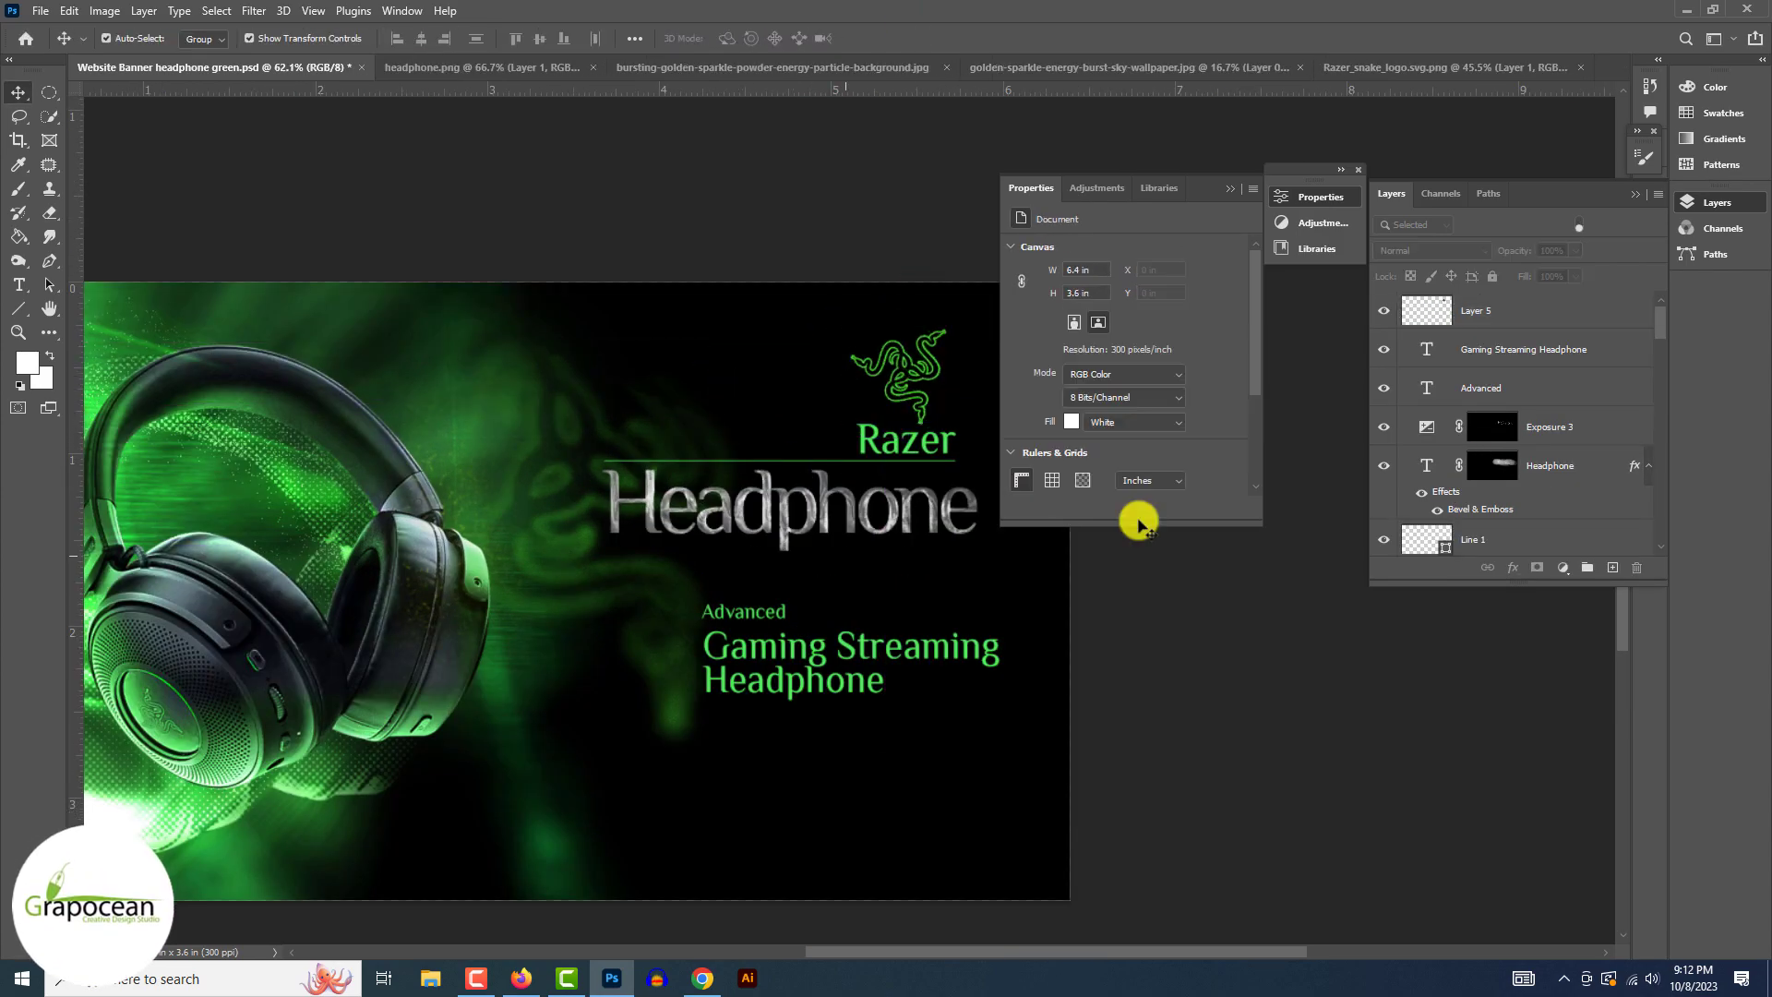
Step: Select the mask of the "Headphone" title layer
{"action": "scroll", "coordinate": [748, 435], "scroll_direction": "up", "scroll_amount": 6}
{"action": "left_click", "coordinate": [1492, 465]}
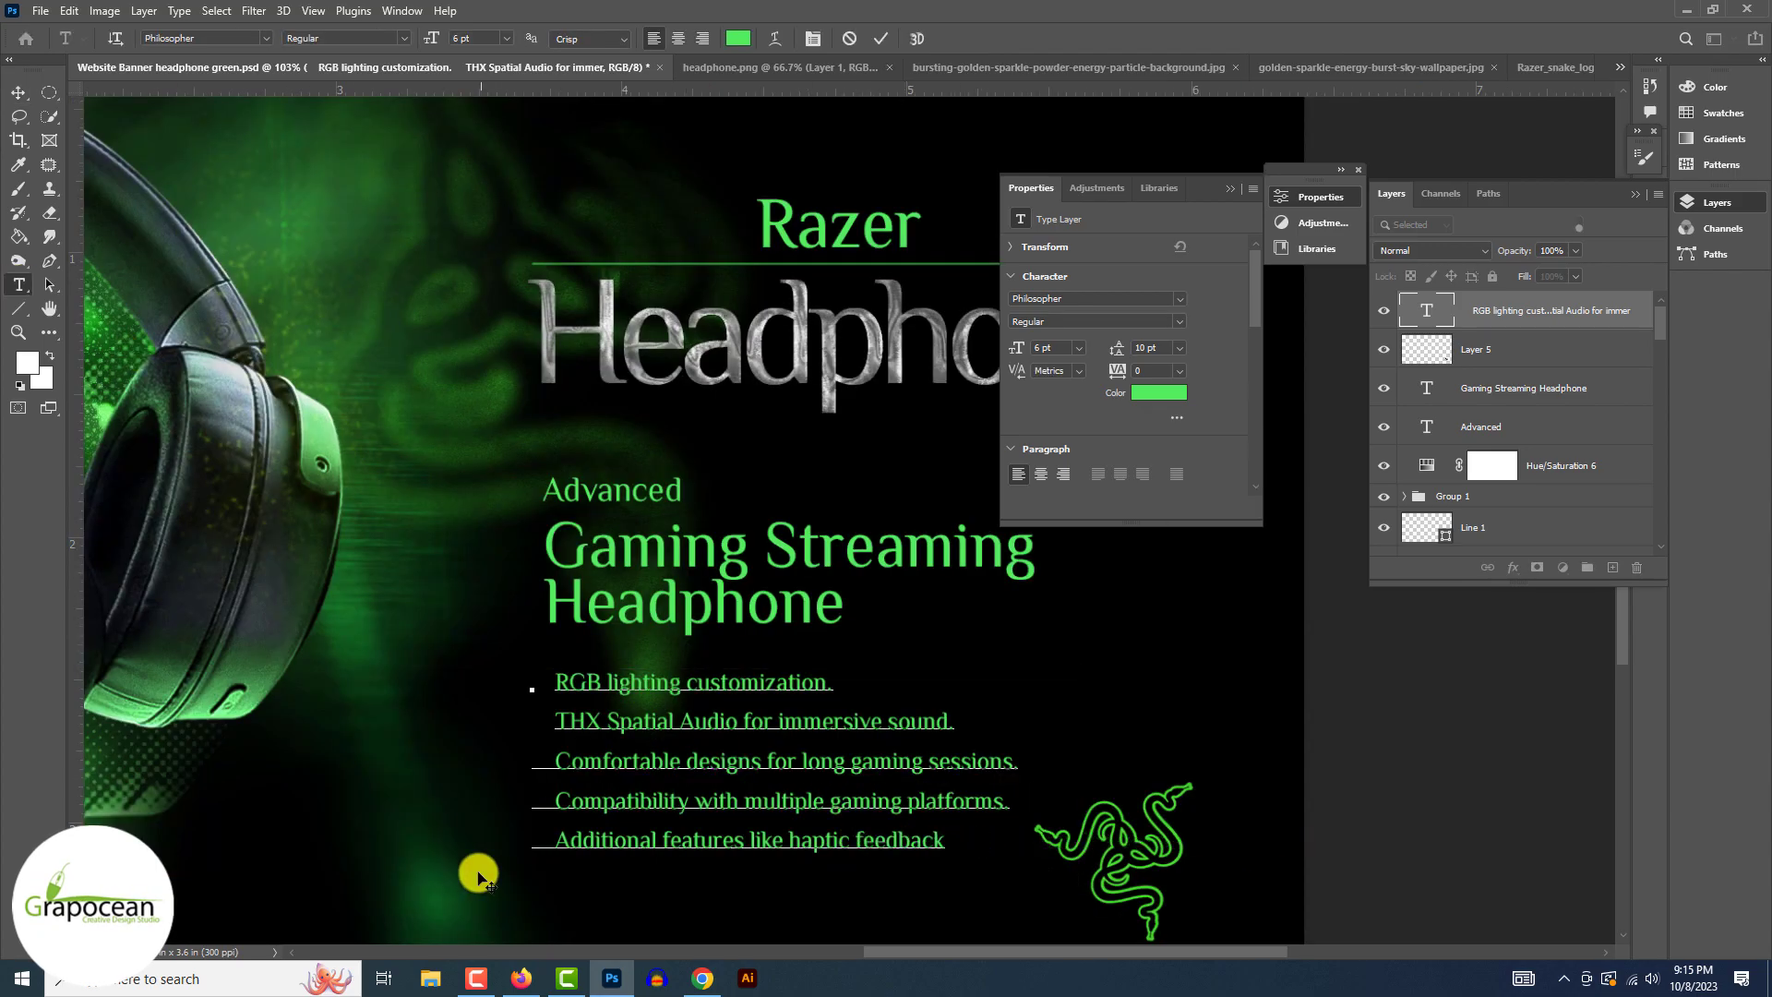
Step: Set the feature list text to 5 pt and finish editing it
{"action": "left_click", "coordinate": [16, 286]}
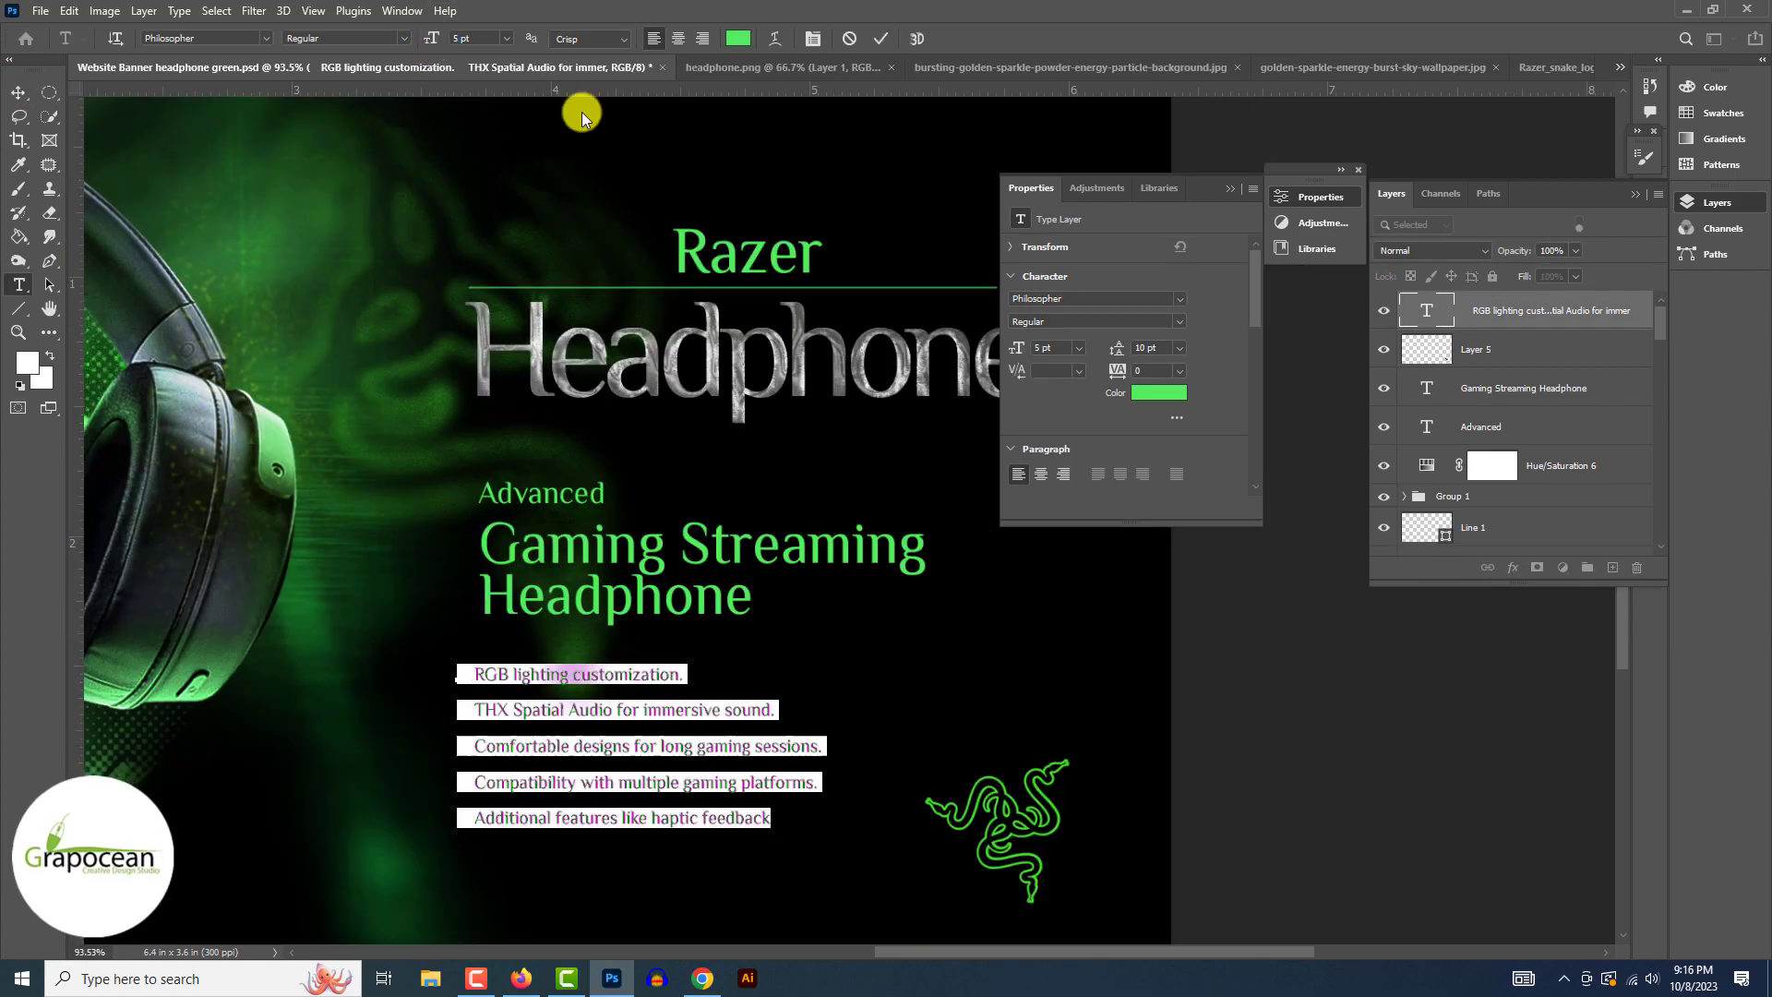
{"action": "left_click", "coordinate": [18, 92]}
{"action": "left_click", "coordinate": [1123, 585]}
{"action": "scroll", "coordinate": [830, 569], "scroll_direction": "down", "scroll_amount": 7}
{"action": "left_click", "coordinate": [1266, 819]}
Step: Select Group 1 together with Hue/Saturation 6 and reposition the "Headphone" title under the dividing line
{"action": "scroll", "coordinate": [786, 427], "scroll_direction": "up", "scroll_amount": 8}
{"action": "left_click", "coordinate": [834, 388]}
{"action": "scroll", "coordinate": [854, 450], "scroll_direction": "up", "scroll_amount": 11}
{"action": "left_click", "coordinate": [925, 602]}
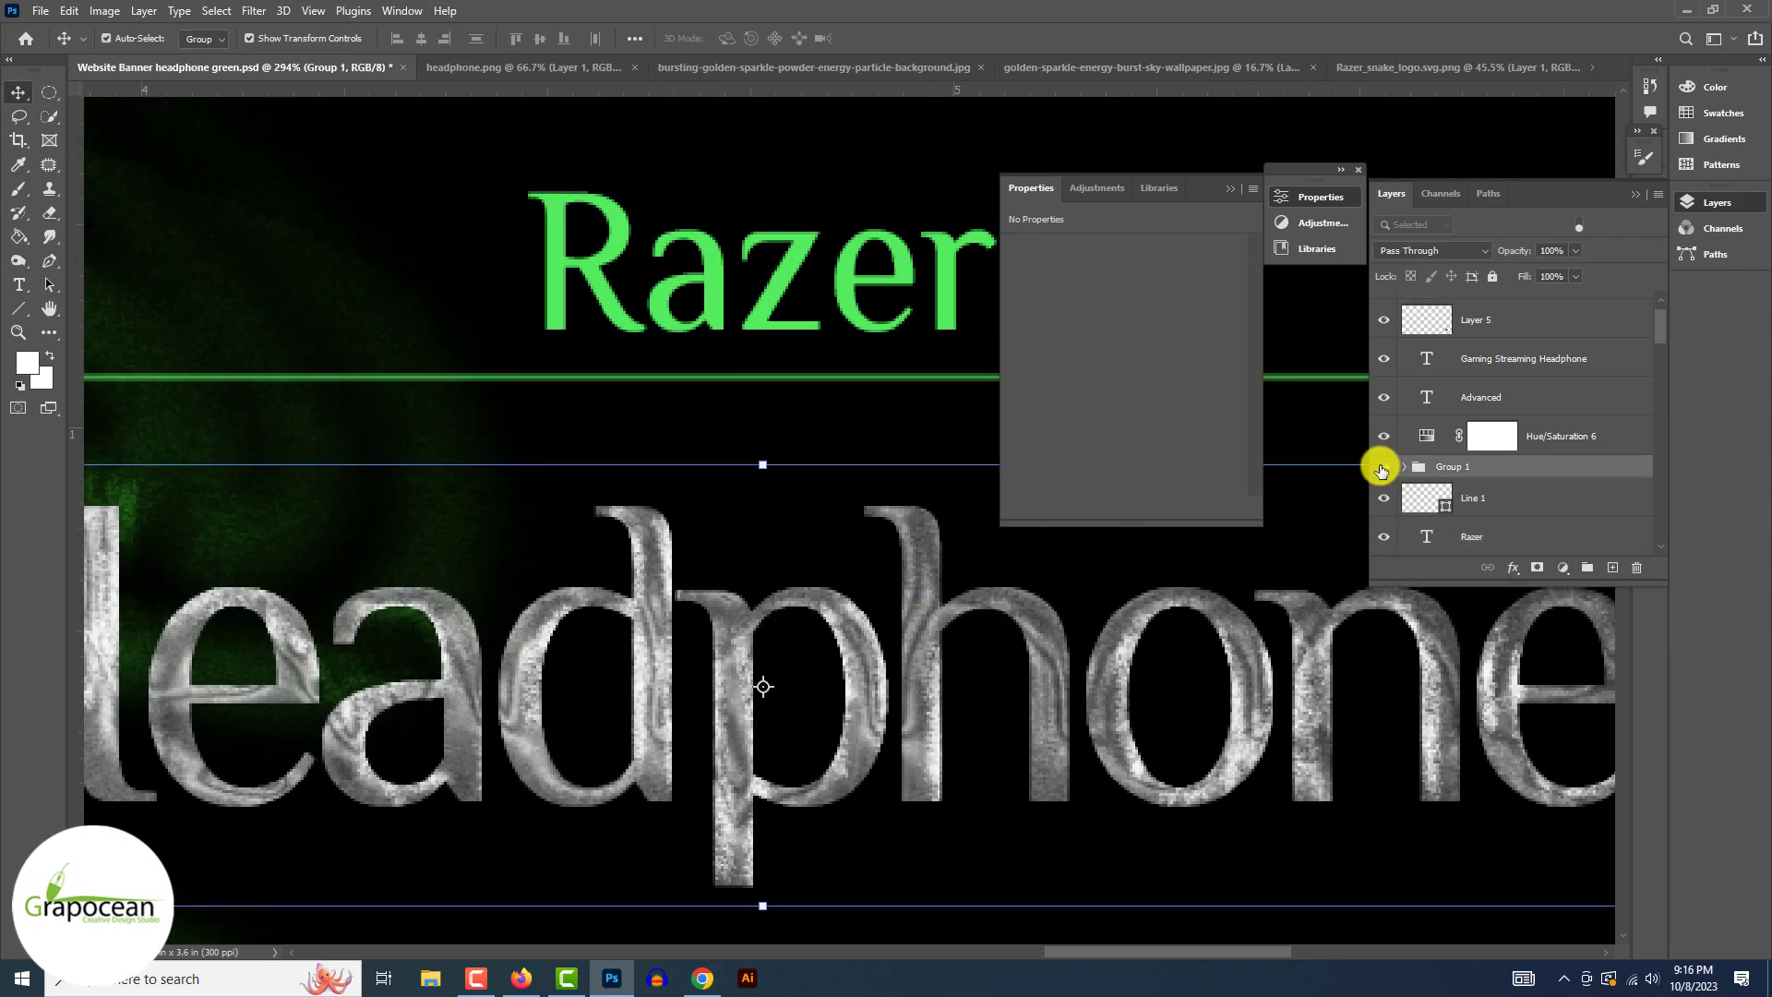
{"action": "left_click", "coordinate": [1559, 435], "text": "ctrl"}
{"action": "scroll", "coordinate": [886, 553], "scroll_direction": "down", "scroll_amount": 10}
{"action": "left_click_drag", "start_coordinate": [918, 609], "coordinate": [902, 627]}
{"action": "left_click", "coordinate": [1416, 783]}
Step: Add an Exposure adjustment clipped to the feature list text and lower its exposure to dim the text
{"action": "left_click", "coordinate": [672, 692]}
{"action": "left_click", "coordinate": [1563, 568]}
{"action": "left_click", "coordinate": [1592, 706]}
{"action": "left_click_drag", "start_coordinate": [1125, 295], "coordinate": [1091, 295]}
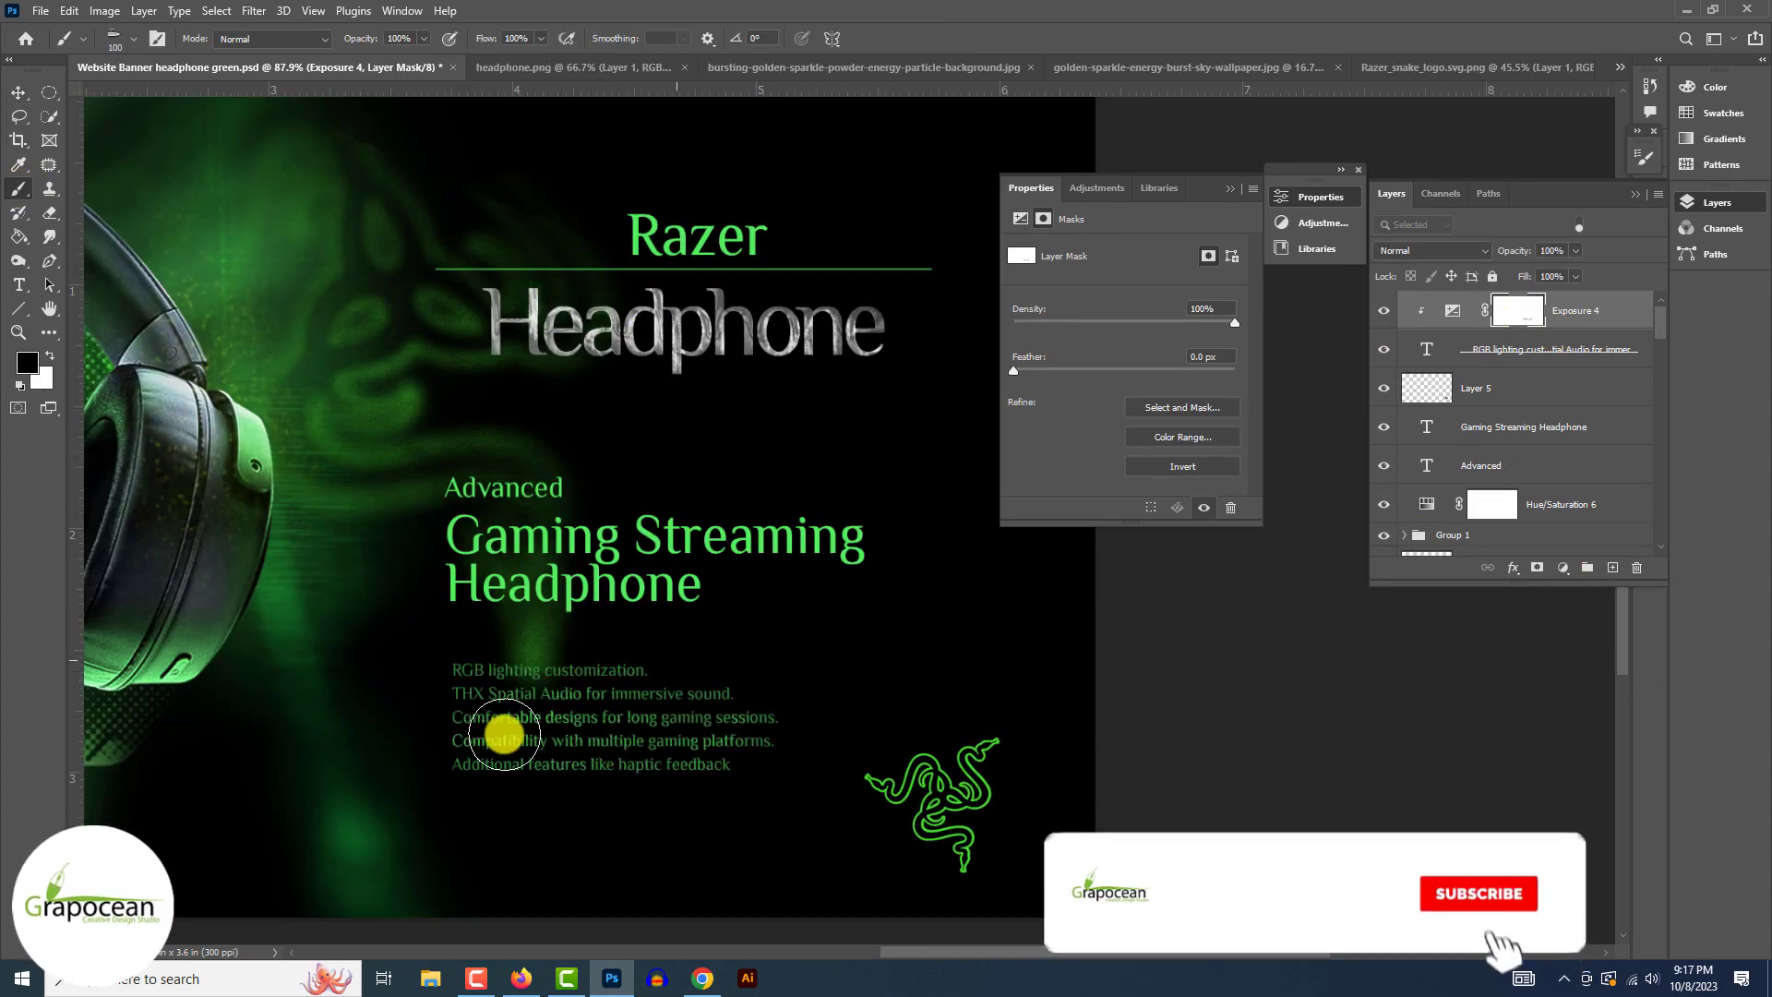
Step: Paint black on the Exposure 4 mask across the feature list to restore brightness in parts of the text
{"action": "left_click_drag", "start_coordinate": [505, 734], "coordinate": [661, 732]}
{"action": "scroll", "coordinate": [660, 732], "scroll_direction": "down", "scroll_amount": 2}
{"action": "scroll", "coordinate": [835, 566], "scroll_direction": "down", "scroll_amount": 7}
{"action": "left_click", "coordinate": [18, 92]}
{"action": "left_click", "coordinate": [150, 570]}
{"action": "scroll", "coordinate": [886, 425], "scroll_direction": "up", "scroll_amount": 9}
{"action": "scroll", "coordinate": [625, 631], "scroll_direction": "down", "scroll_amount": 8}
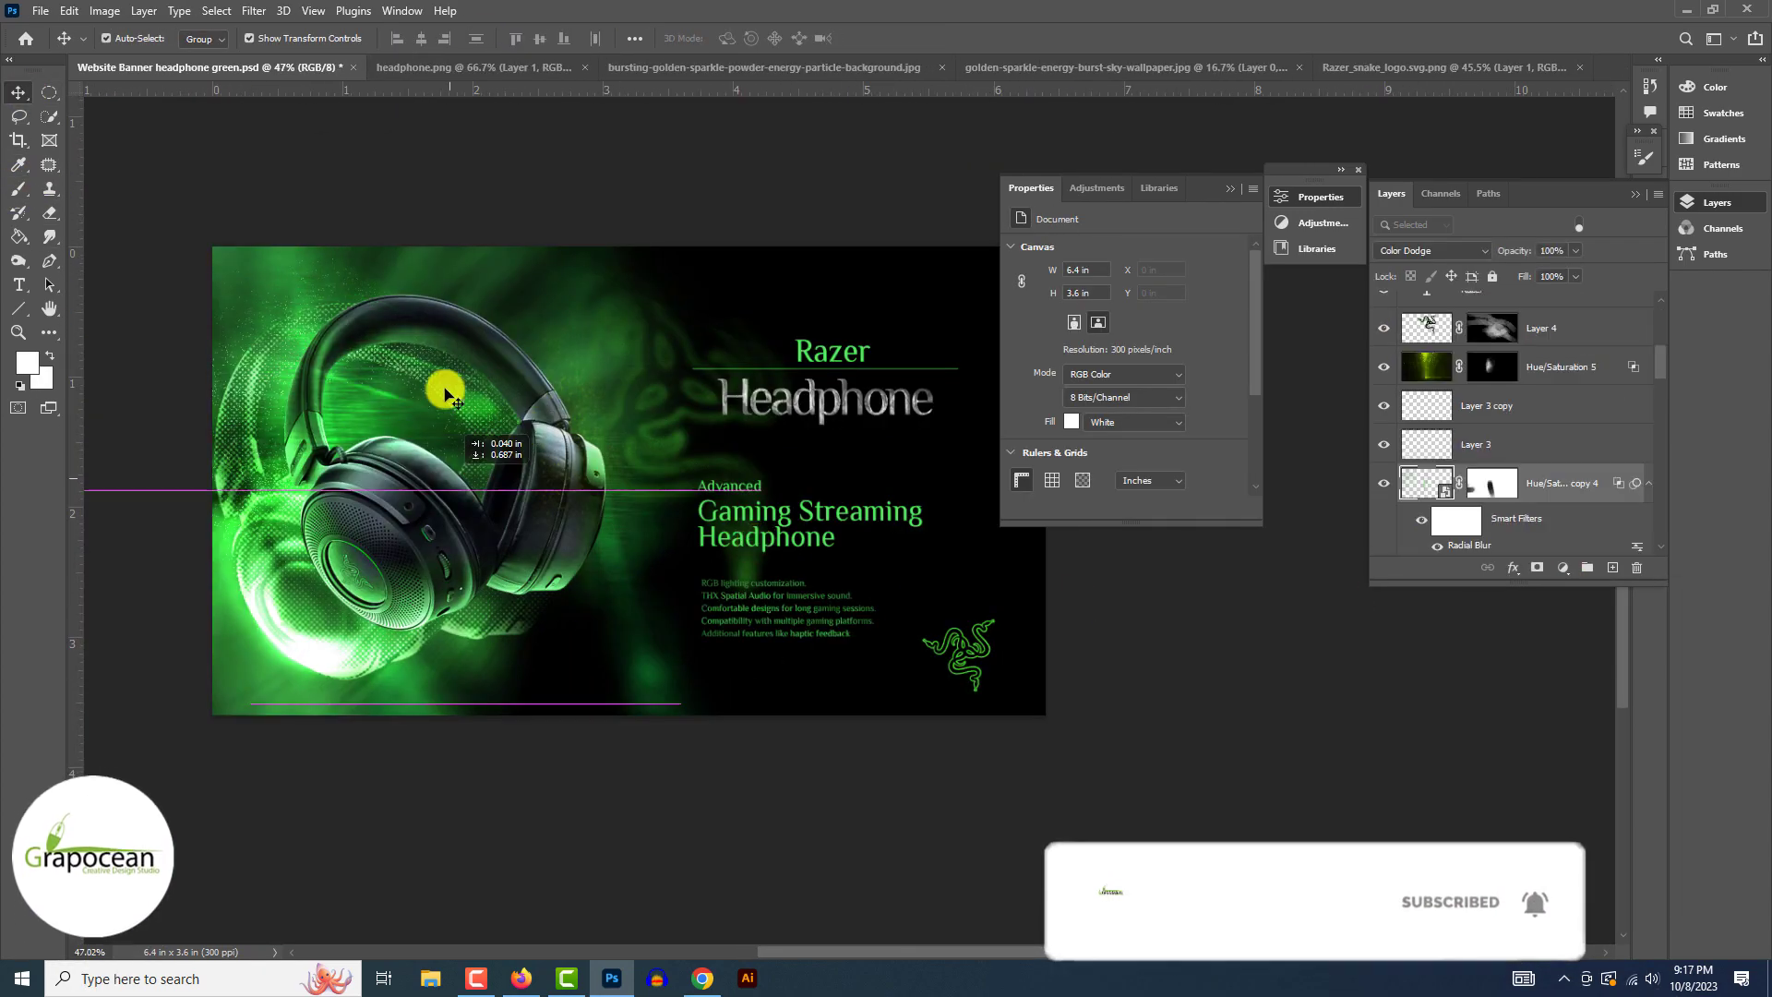
Step: Enlarge the "Razer" title and centre it above the dividing line
{"action": "scroll", "coordinate": [1513, 425], "scroll_direction": "down", "scroll_amount": 3}
{"action": "scroll", "coordinate": [751, 427], "scroll_direction": "up", "scroll_amount": 7}
{"action": "left_click", "coordinate": [720, 391]}
{"action": "left_click_drag", "start_coordinate": [775, 415], "coordinate": [800, 428]}
{"action": "key", "text": "Return"}
Step: Select Group 1 with Hue/Saturation 6 and nudge the "Headphone" title closer to the dividing line
{"action": "scroll", "coordinate": [830, 415], "scroll_direction": "up", "scroll_amount": 3}
{"action": "left_click", "coordinate": [1453, 380]}
{"action": "left_click", "coordinate": [1560, 349], "text": "shift"}
{"action": "left_click", "coordinate": [1265, 668]}
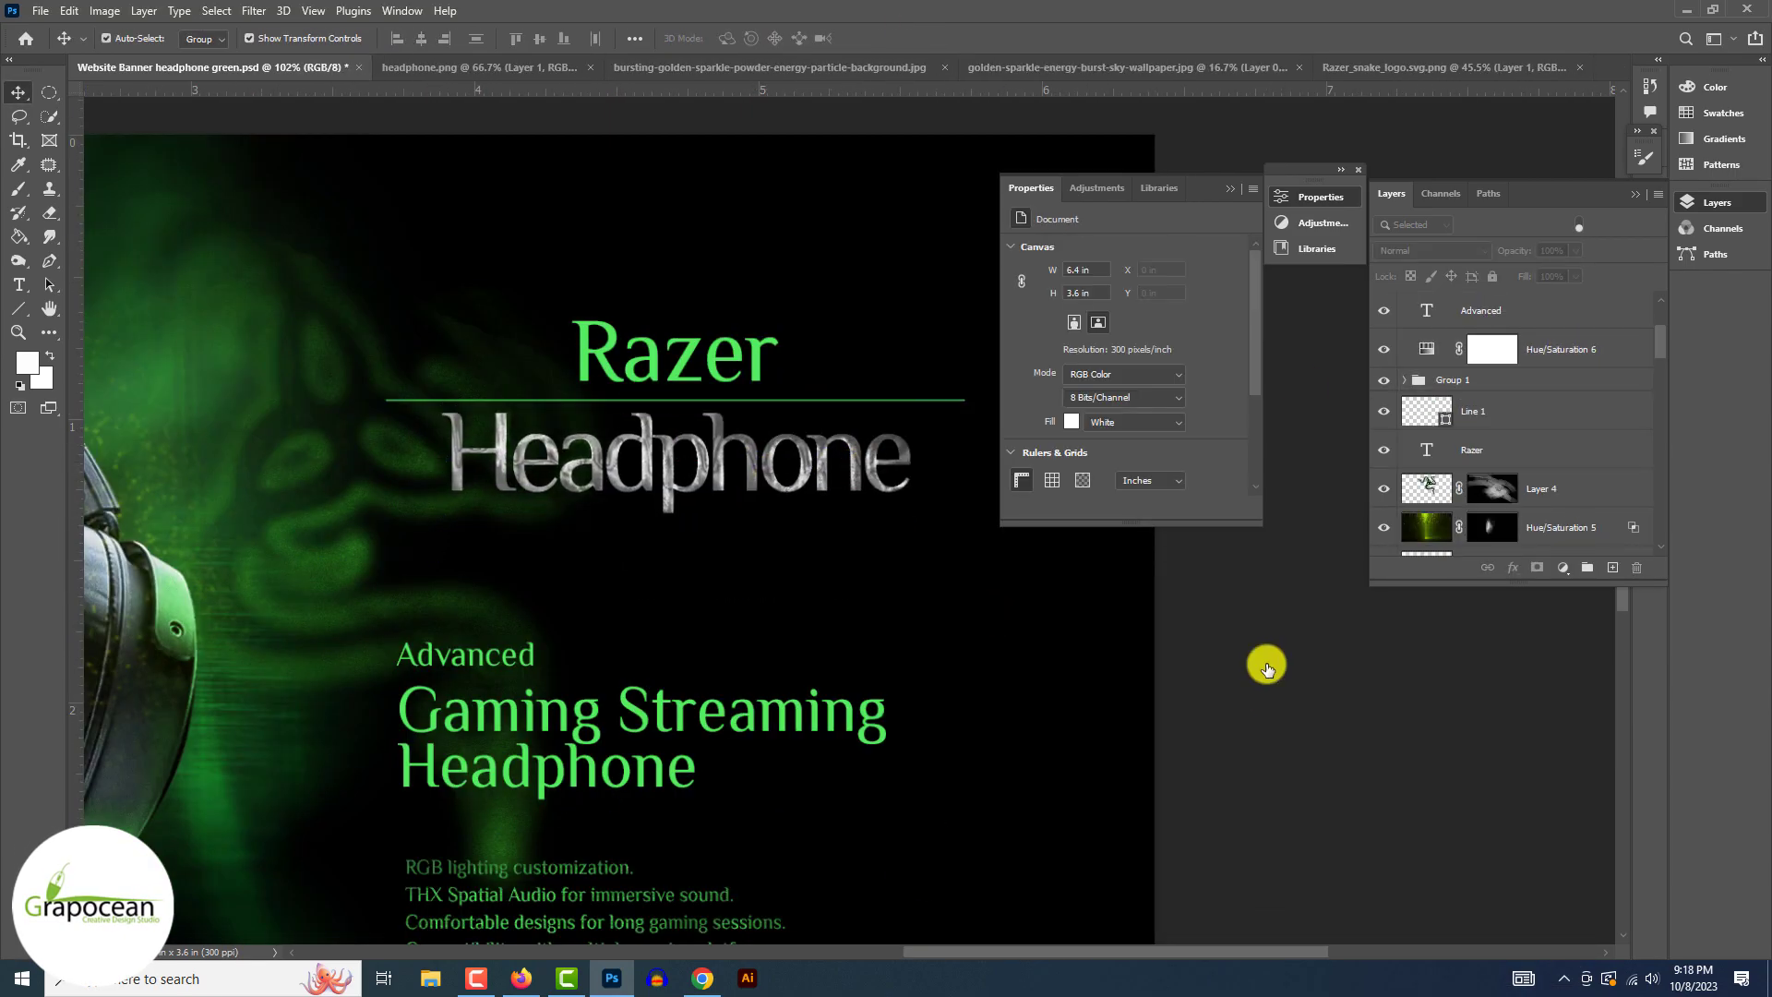
Step: Shorten the dividing line between the "Razer" and "Headphone" titles to roughly match the width of "Headphone"
{"action": "scroll", "coordinate": [818, 396], "scroll_direction": "up", "scroll_amount": 4}
{"action": "left_click", "coordinate": [819, 411]}
{"action": "left_click_drag", "start_coordinate": [905, 413], "coordinate": [803, 412]}
{"action": "scroll", "coordinate": [706, 455], "scroll_direction": "down", "scroll_amount": 6}
{"action": "left_click", "coordinate": [1254, 696]}
Step: Add an Exposure adjustment above the "Razer" title and lower its exposure to -3.00
{"action": "left_click", "coordinate": [718, 311]}
{"action": "left_click", "coordinate": [1563, 568]}
{"action": "left_click_drag", "start_coordinate": [1124, 295], "coordinate": [1083, 297]}
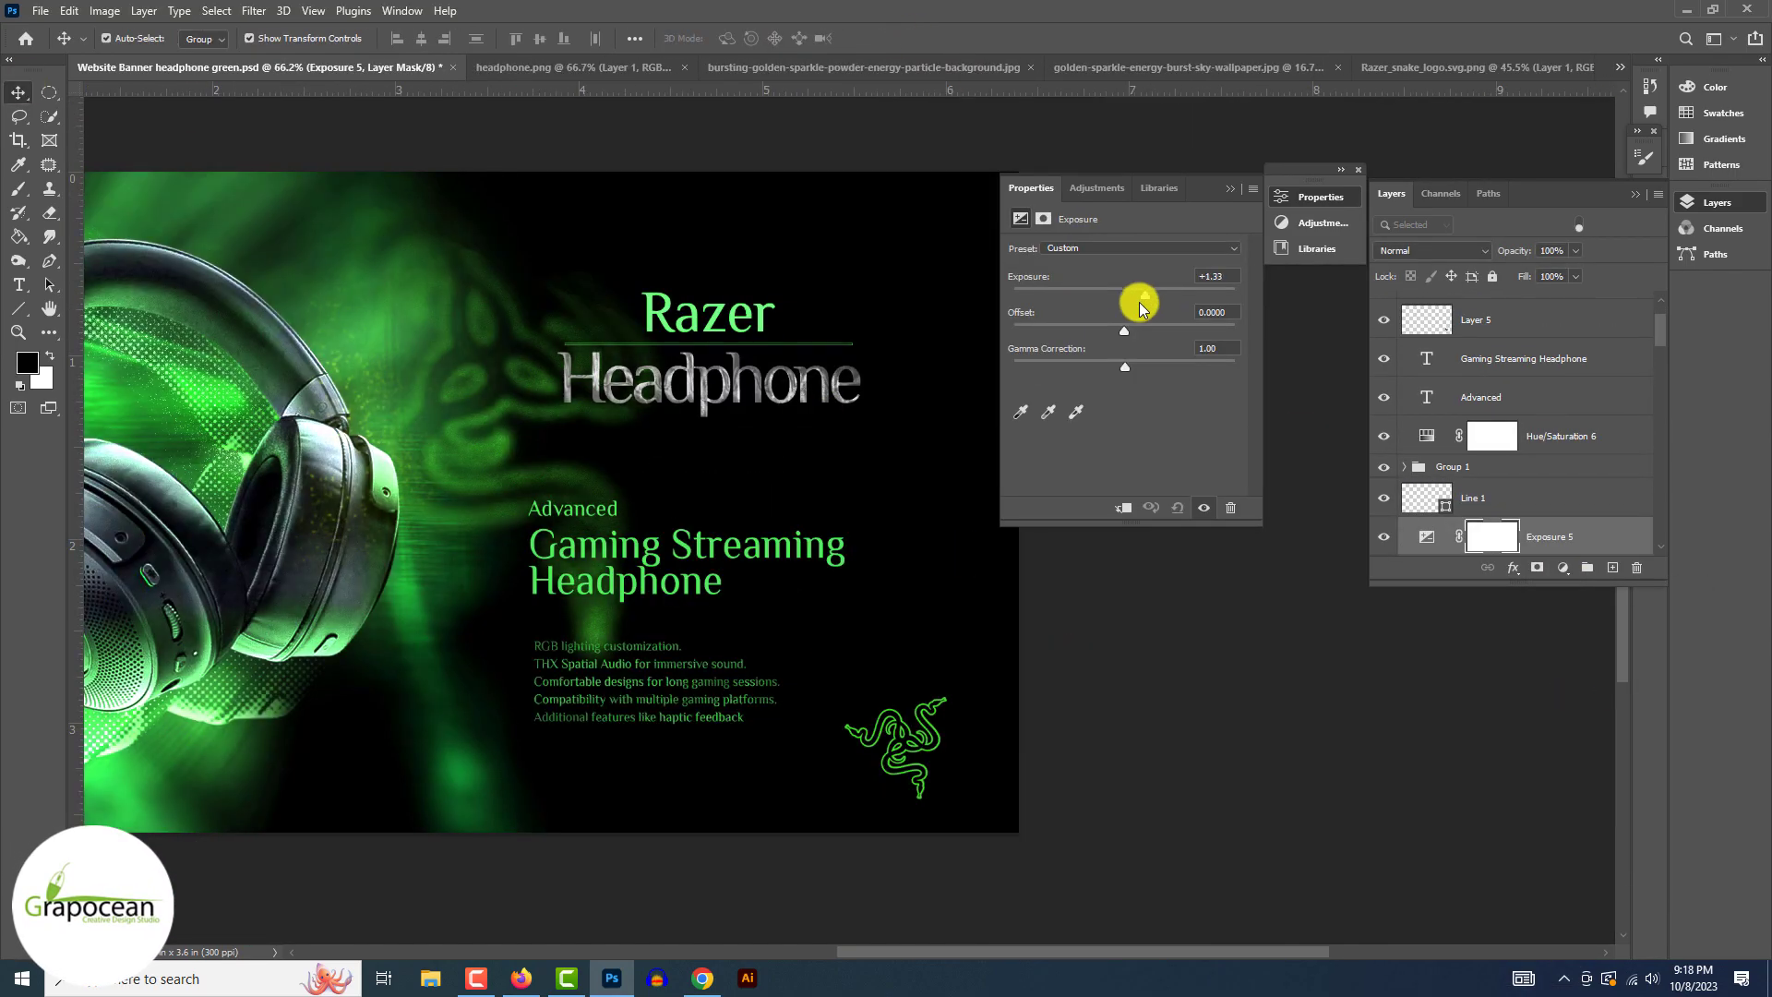
Step: Invert the new Exposure adjustment's mask to black and paint white over part of the "Razer" title to darken it there
{"action": "key", "text": "ctrl+i"}
{"action": "scroll", "coordinate": [720, 319], "scroll_direction": "up", "scroll_amount": 4}
{"action": "left_click_drag", "start_coordinate": [803, 352], "coordinate": [877, 355]}
{"action": "scroll", "coordinate": [831, 355], "scroll_direction": "down", "scroll_amount": 7}
Step: Set the "Razer" title's Exposure adjustment to an offset of -0.0500 and a gamma correction of 0.87
{"action": "left_click", "coordinate": [1430, 535]}
{"action": "left_click_drag", "start_coordinate": [1124, 332], "coordinate": [1134, 368]}
{"action": "scroll", "coordinate": [720, 415], "scroll_direction": "down", "scroll_amount": 3}
{"action": "key", "text": "v"}
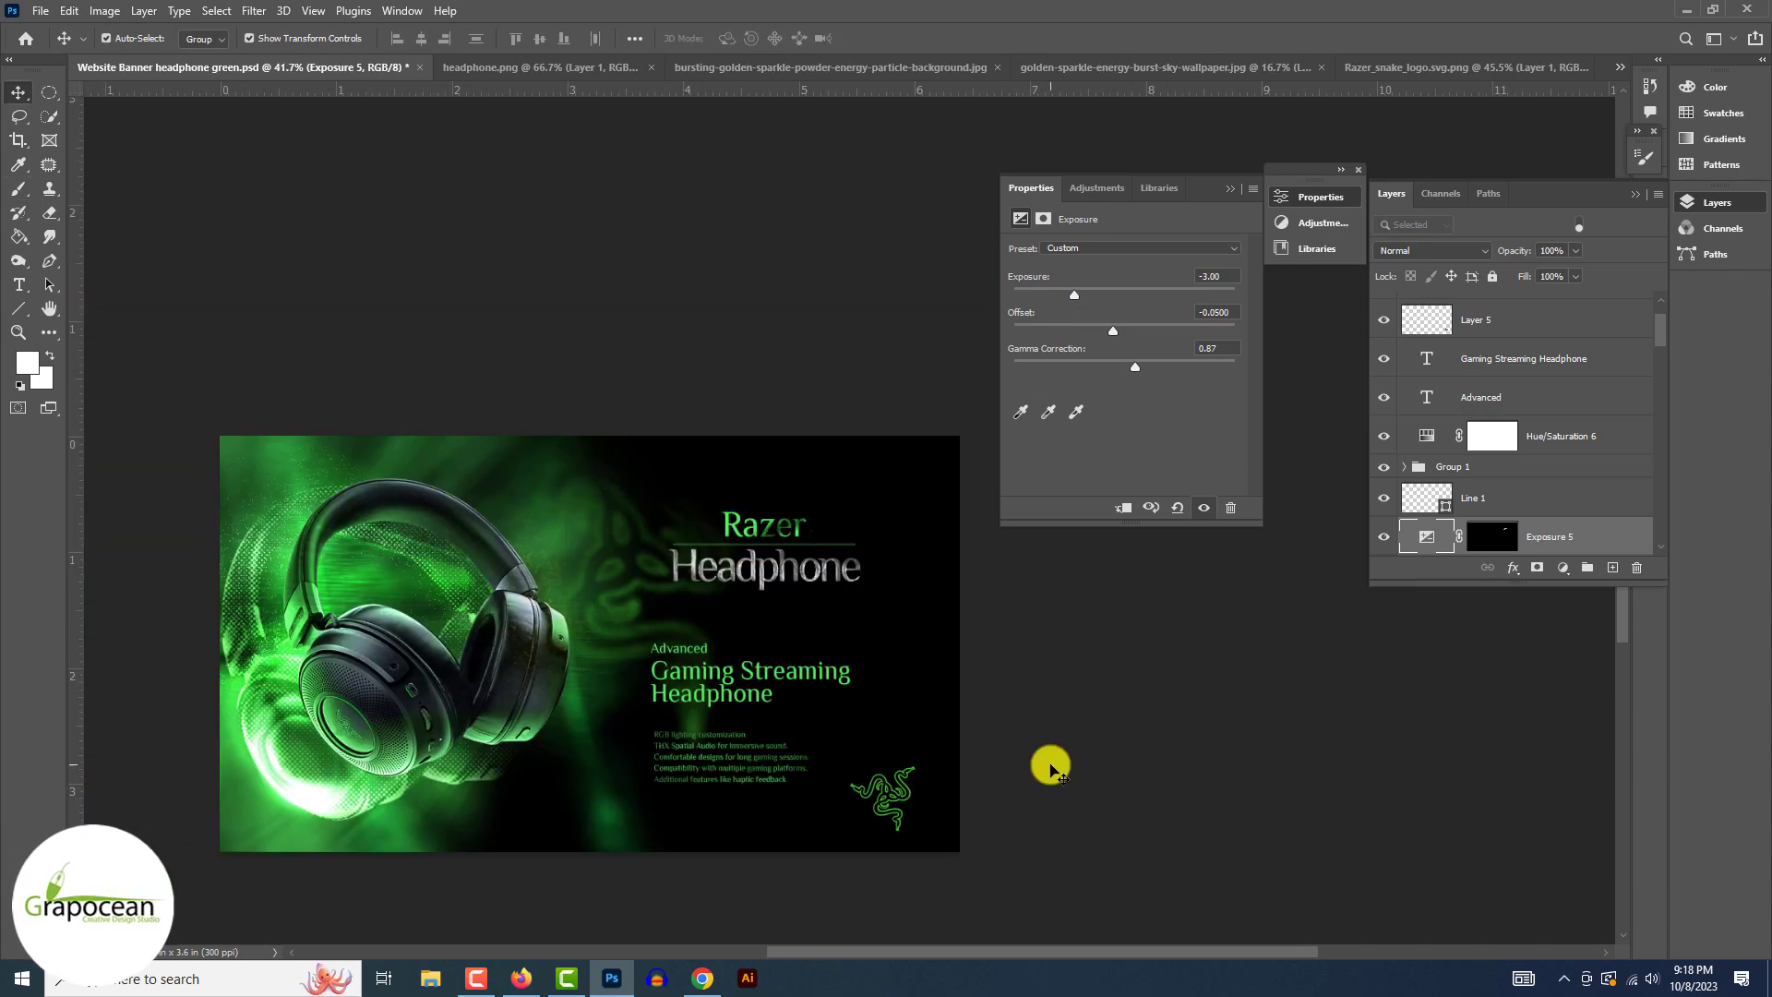
Step: Soften the dark shading on the "Razer" title by raising the exposure and gamma correction of Exposure 5
{"action": "left_click", "coordinate": [1561, 436]}
{"action": "scroll", "coordinate": [1385, 369], "scroll_direction": "down", "scroll_amount": 2}
{"action": "left_click", "coordinate": [1550, 450]}
{"action": "left_click_drag", "start_coordinate": [1075, 295], "coordinate": [1102, 296]}
{"action": "left_click_drag", "start_coordinate": [1133, 367], "coordinate": [1117, 367]}
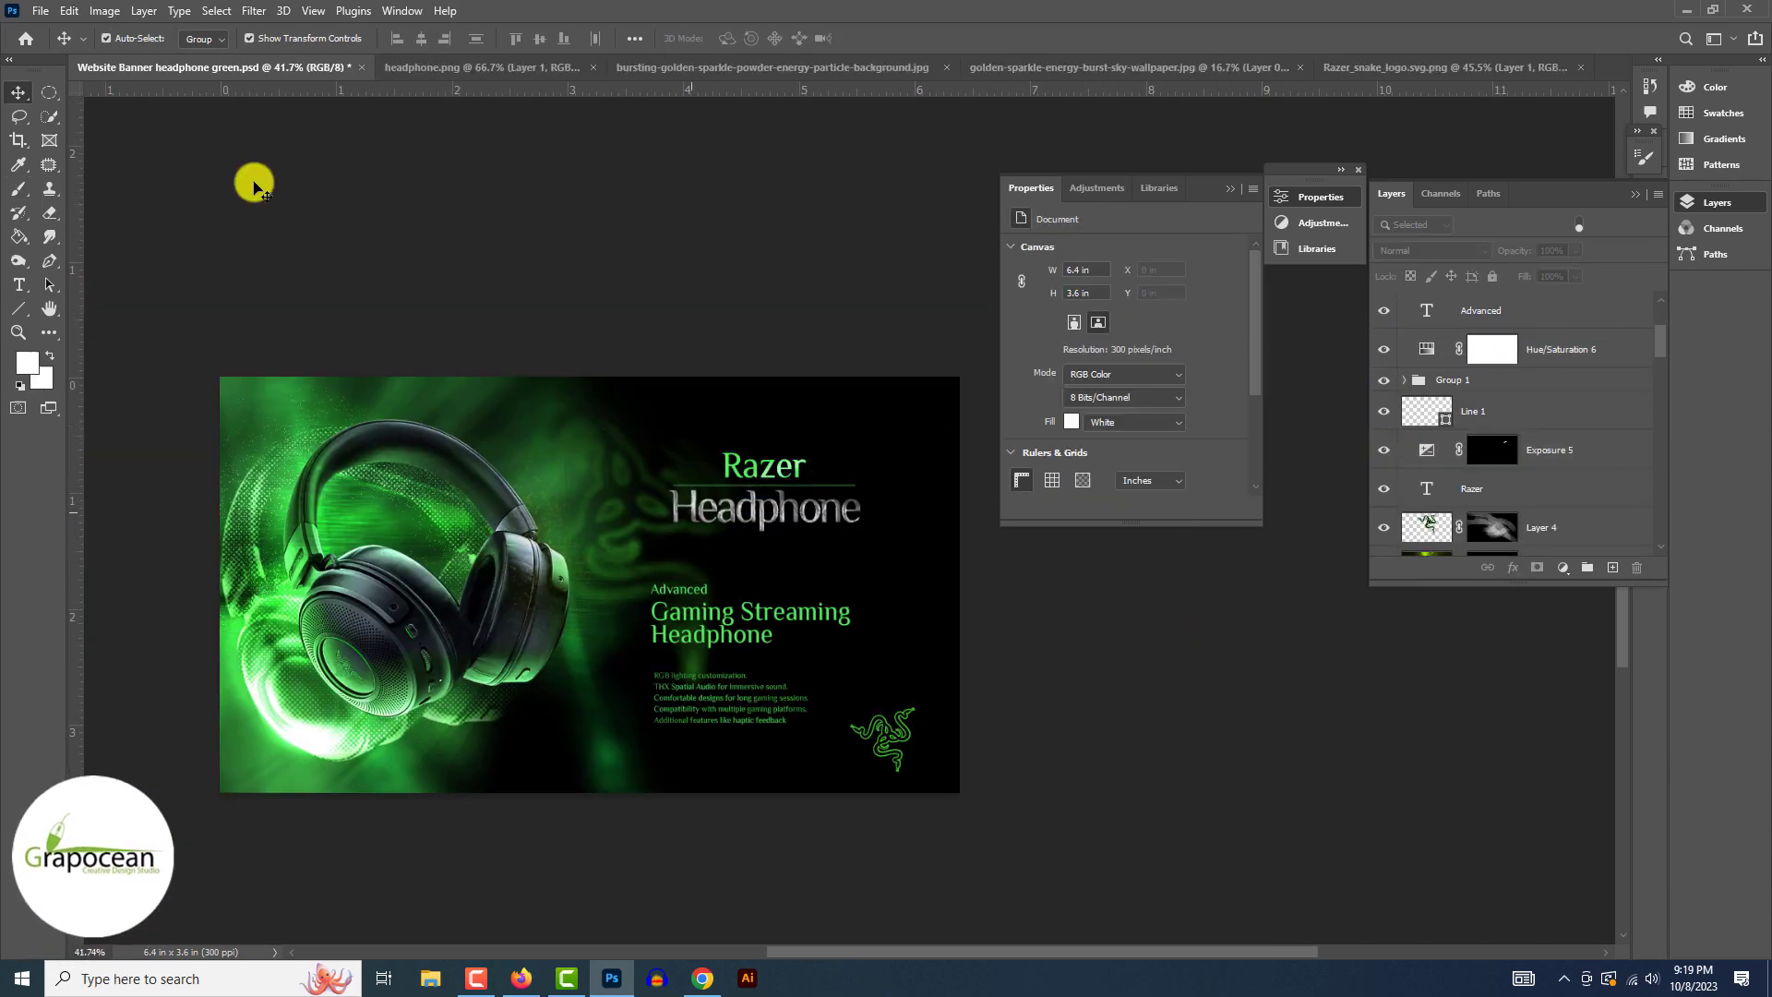
{"action": "left_click", "coordinate": [257, 186]}
{"action": "scroll", "coordinate": [784, 706], "scroll_direction": "up", "scroll_amount": 8}
{"action": "scroll", "coordinate": [1139, 649], "scroll_direction": "down", "scroll_amount": 12}
{"action": "scroll", "coordinate": [1139, 649], "scroll_direction": "up", "scroll_amount": 4}
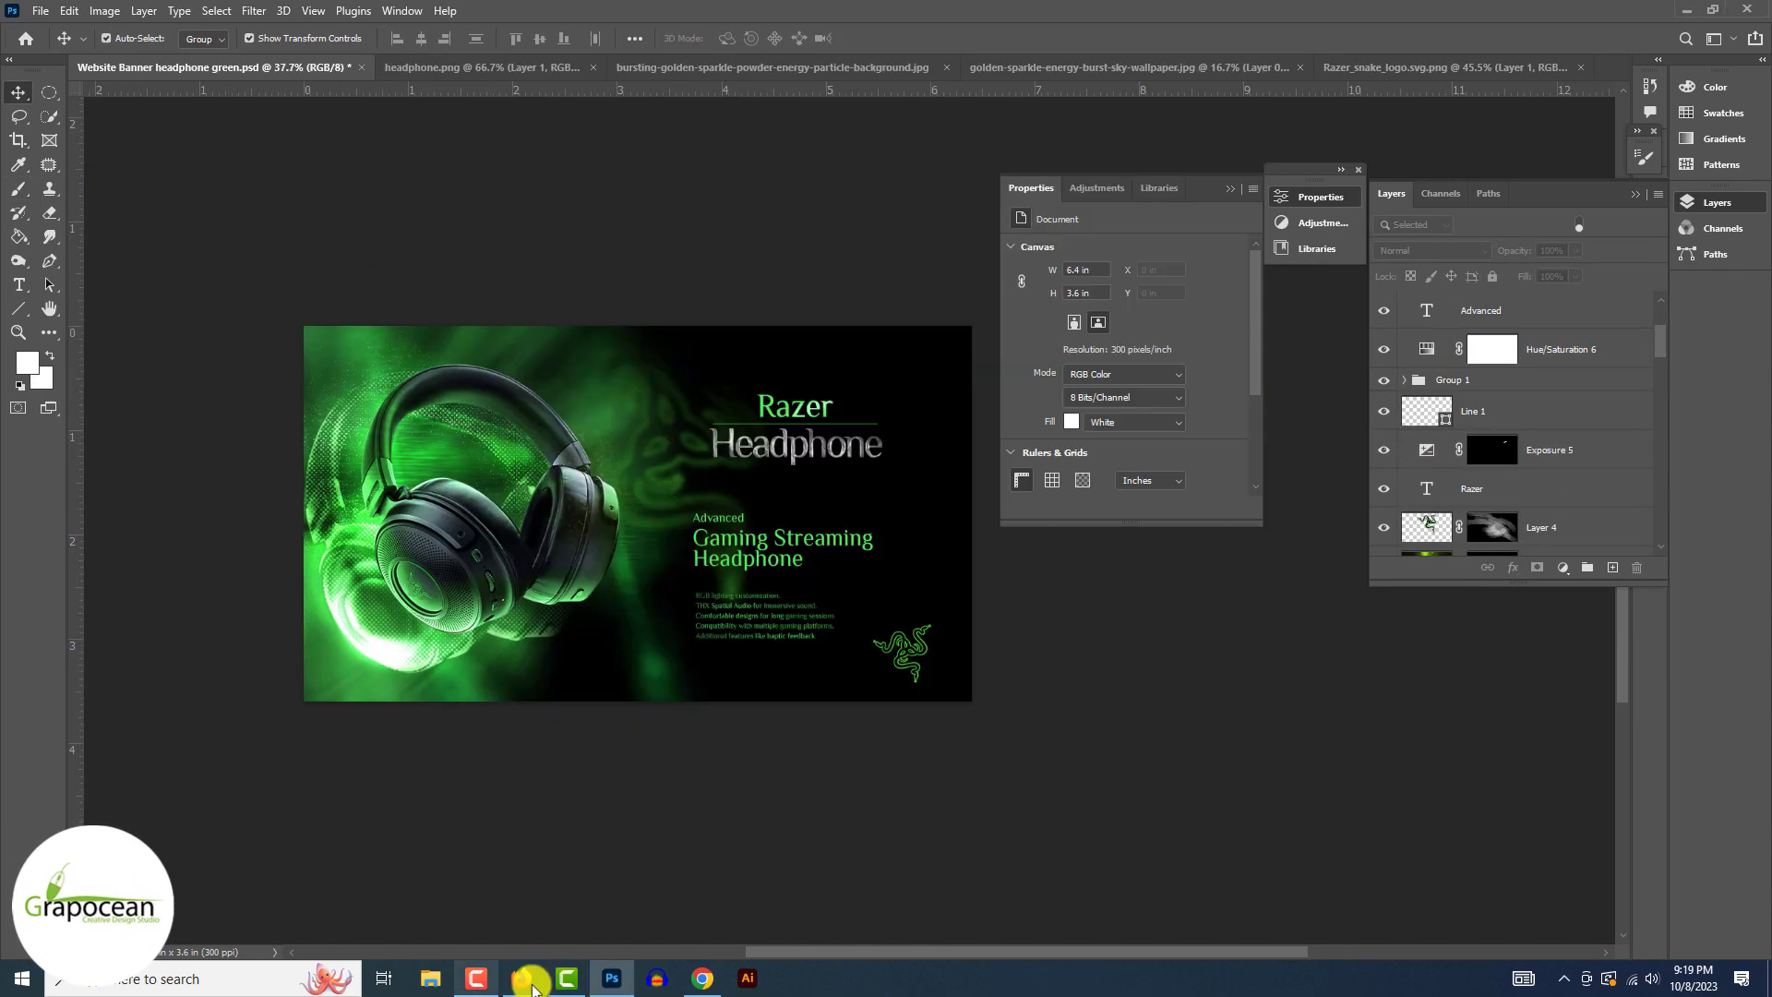